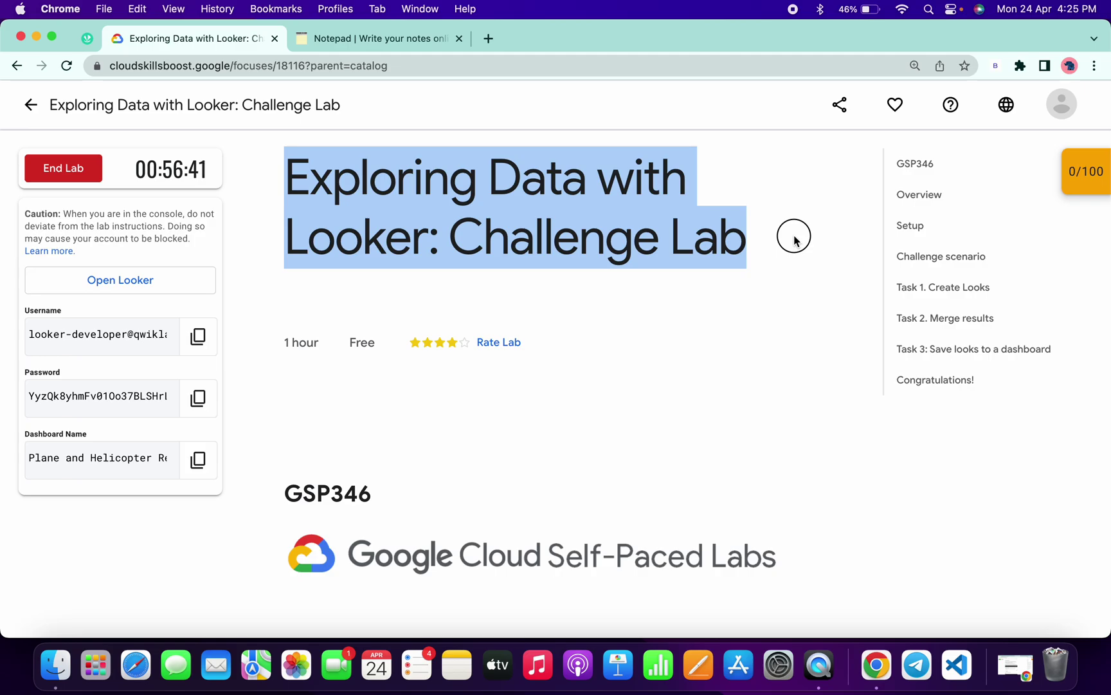
- Switch from the lab page to the full-screen Looker home page
key(ctrl+Right)
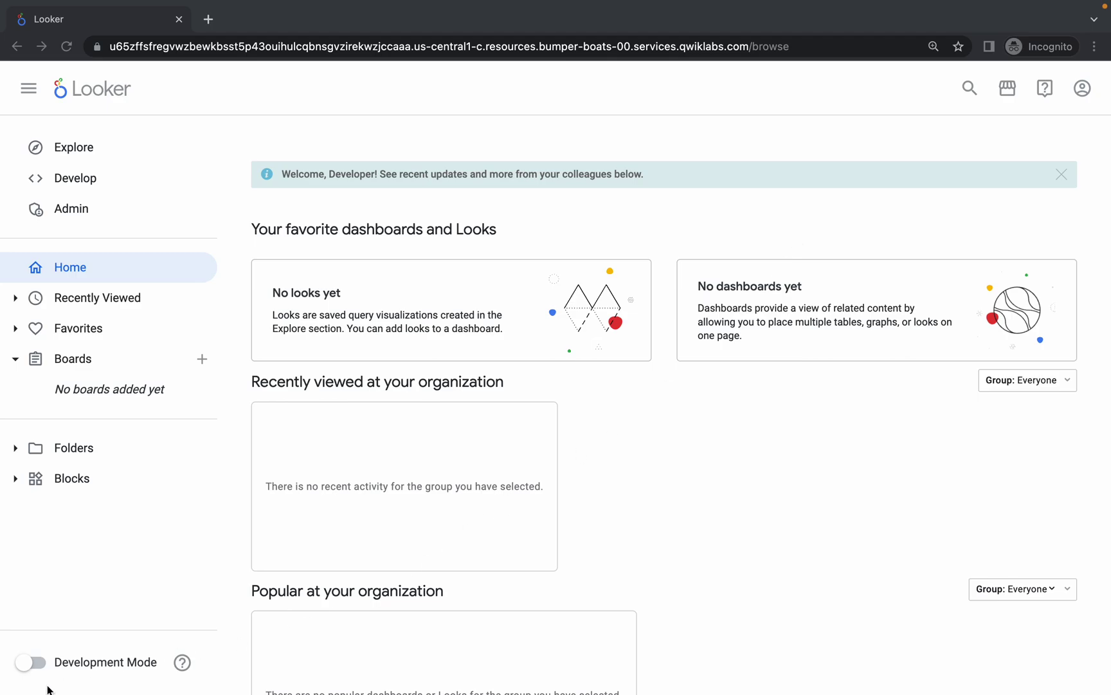
- Enable Development Mode, open faa.model in qwiklabs-flights, then return to the lab page
click(26, 669)
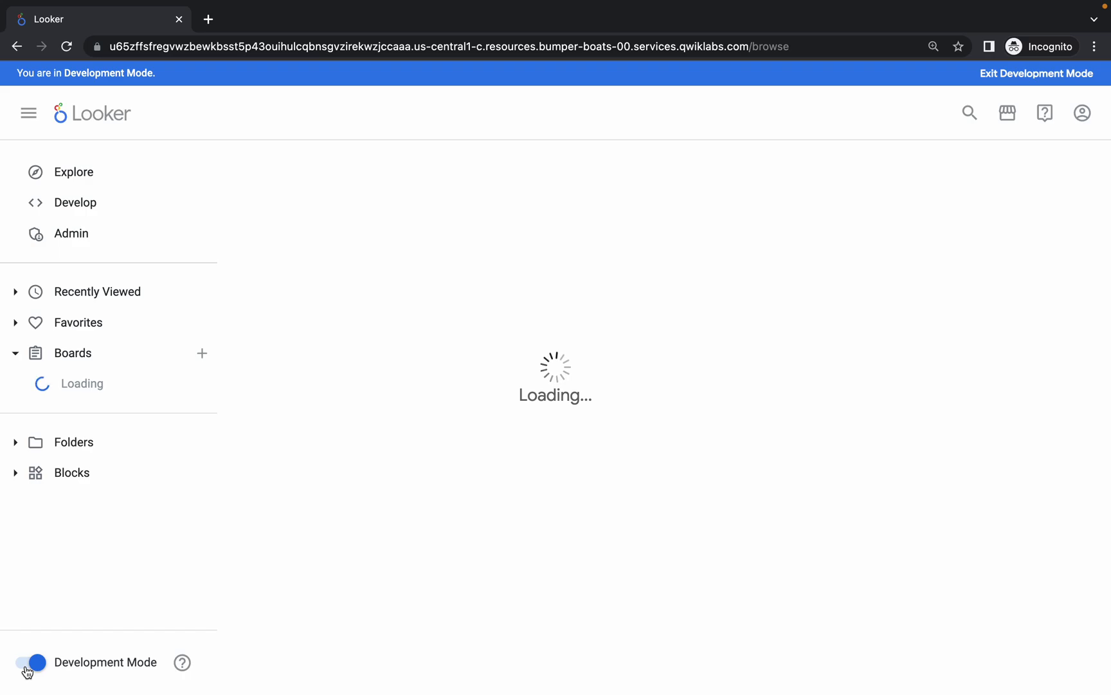
click(72, 203)
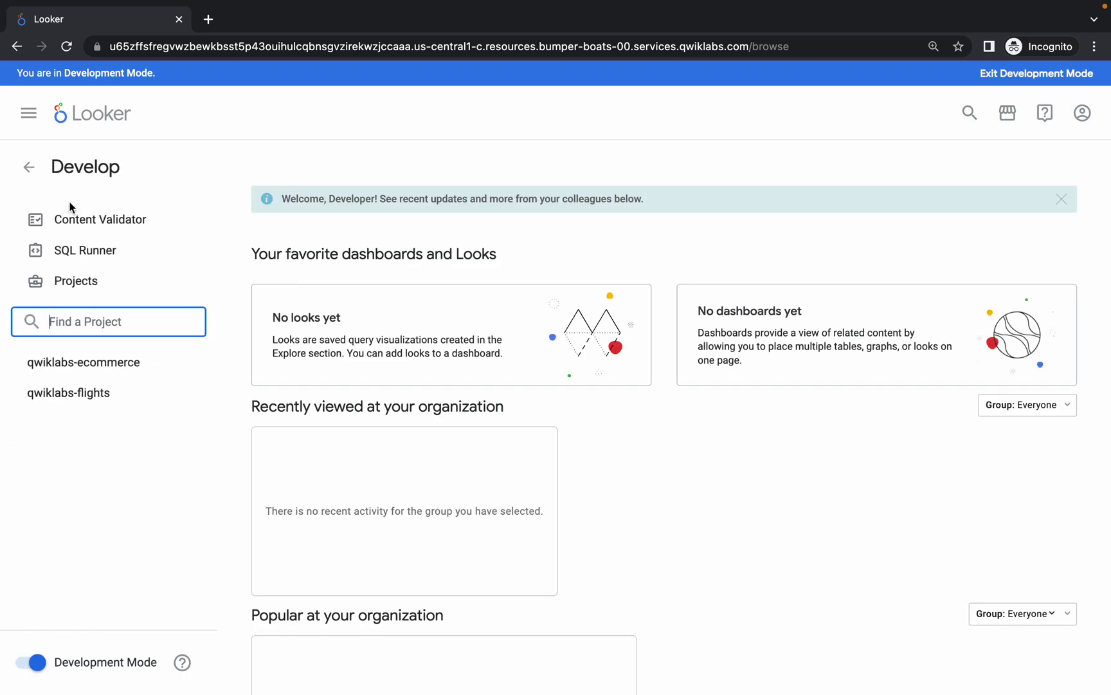
click(67, 393)
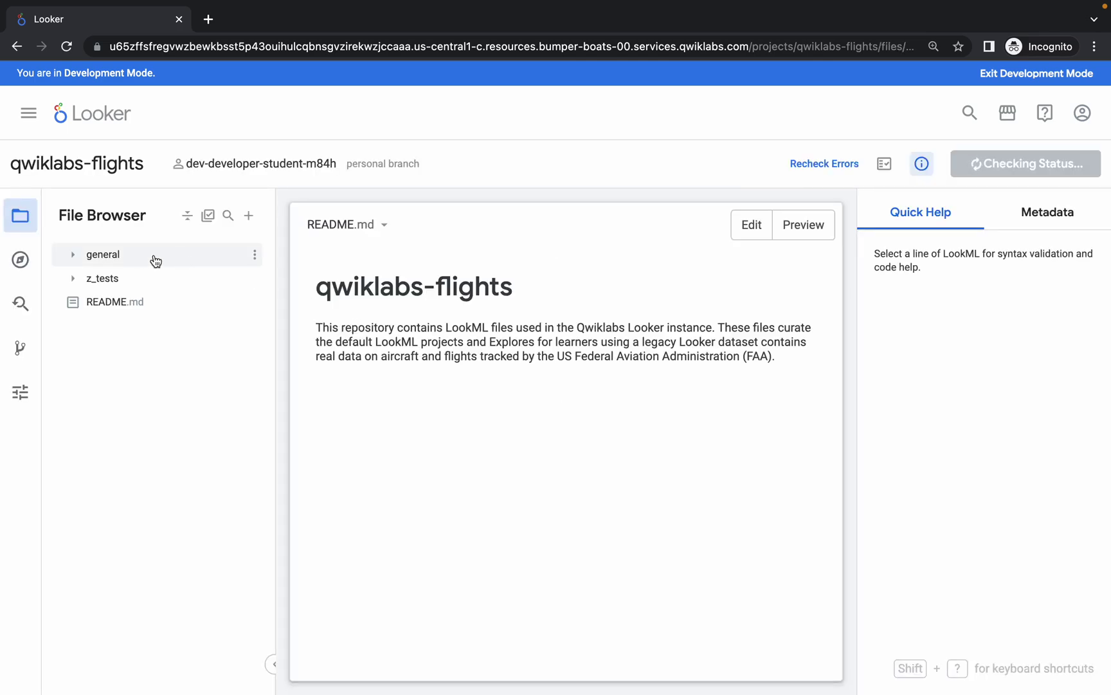
click(103, 256)
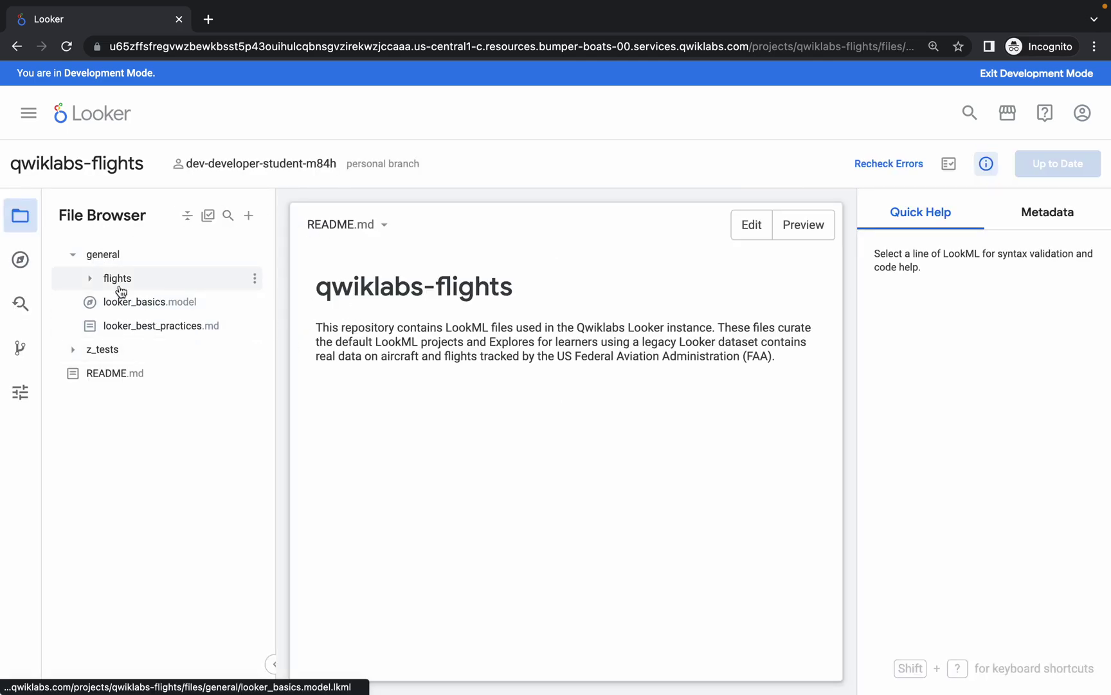
click(113, 279)
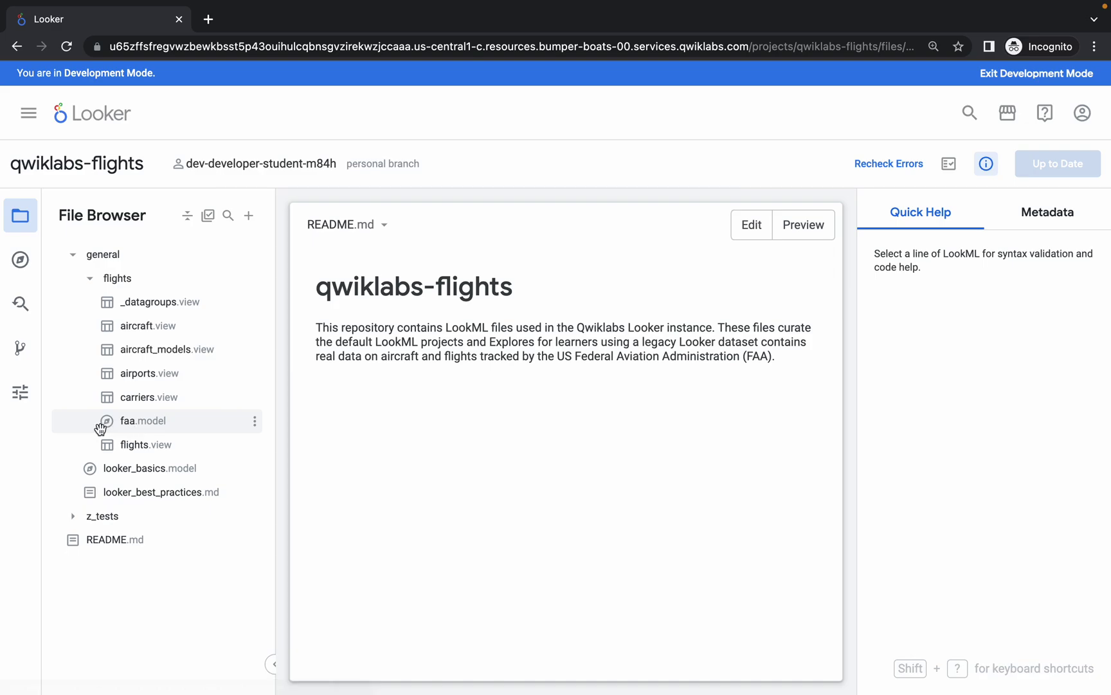
click(143, 421)
key(ctrl+Left)
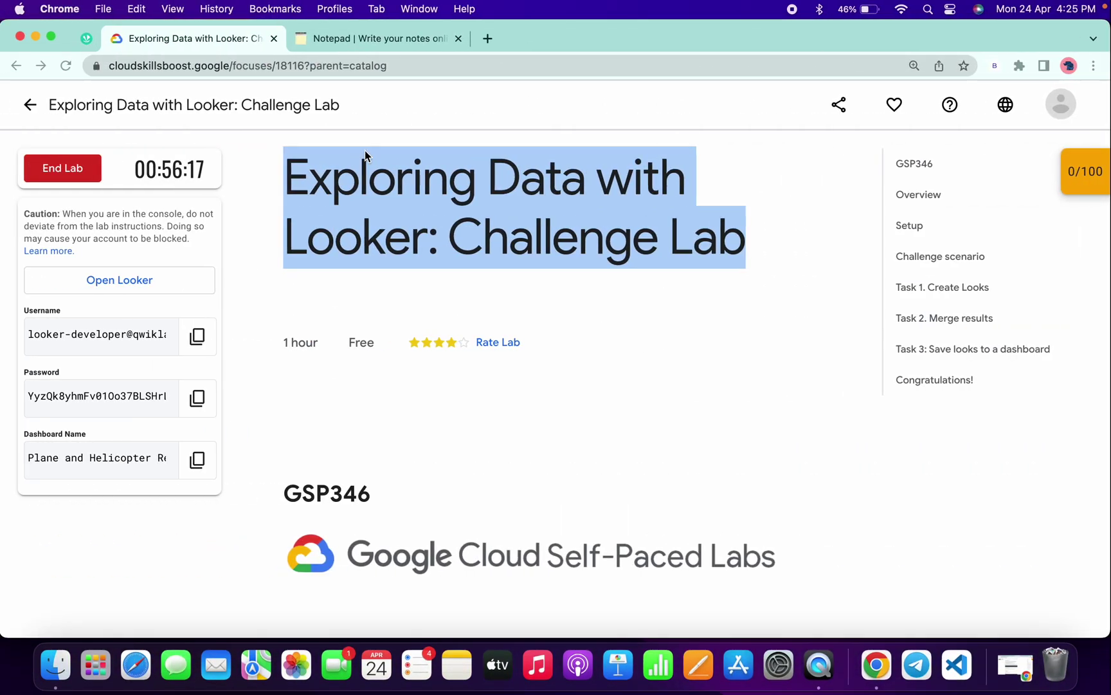
- Copy the Look 1 explore +airports block from the RapidTables notes
click(361, 36)
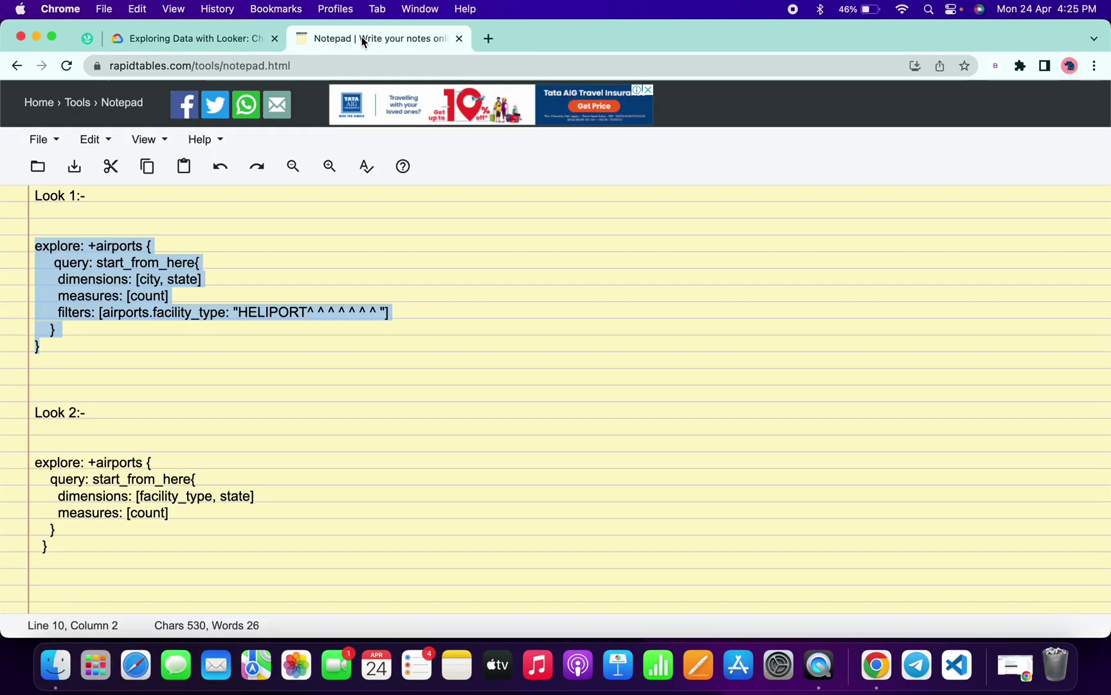
click(270, 250)
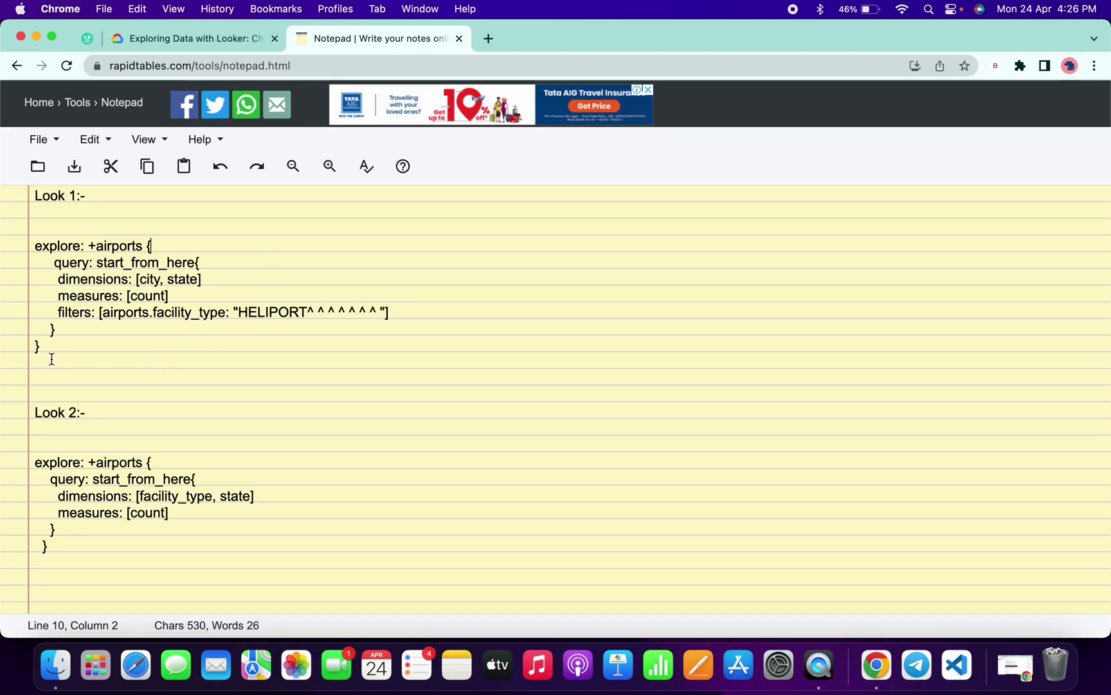
drag(51, 359, 35, 245)
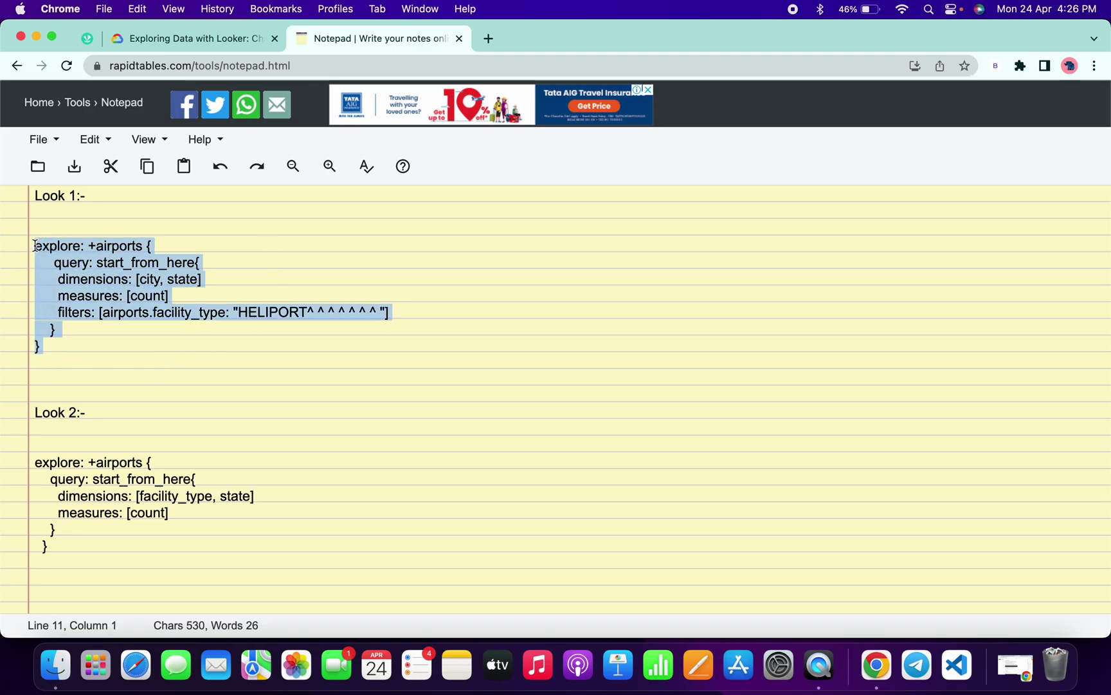
key(ctrl+Right)
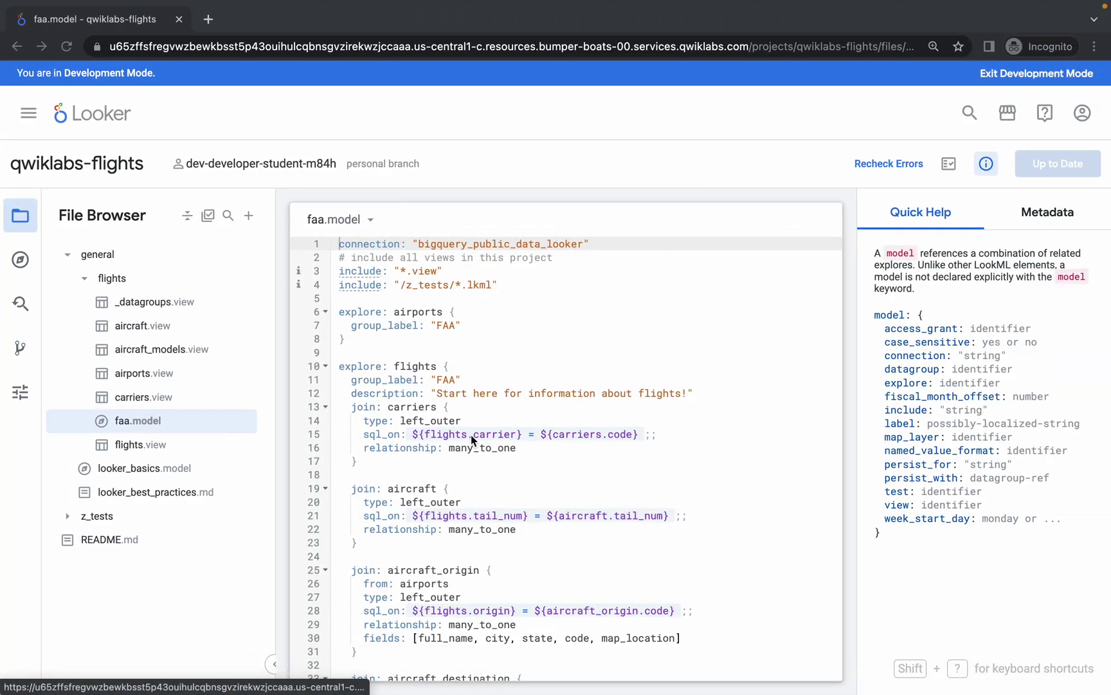
- Append the copied explore +airports block to the end of faa.model, save, and validate LookML
scroll(471, 435, down, 5)
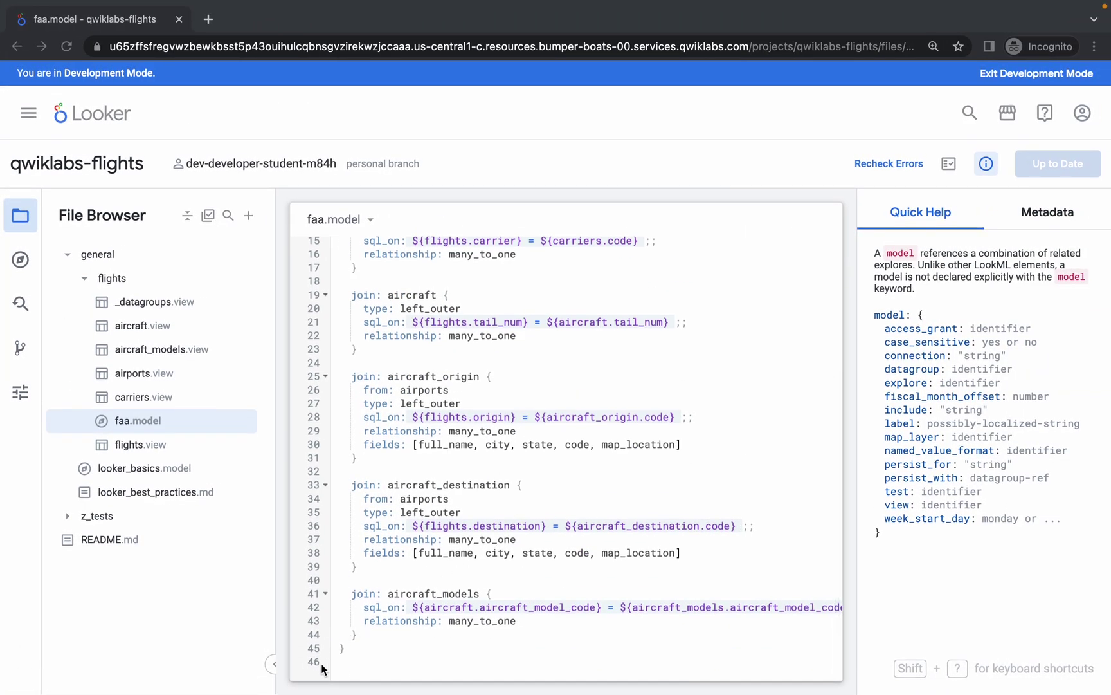
click(361, 657)
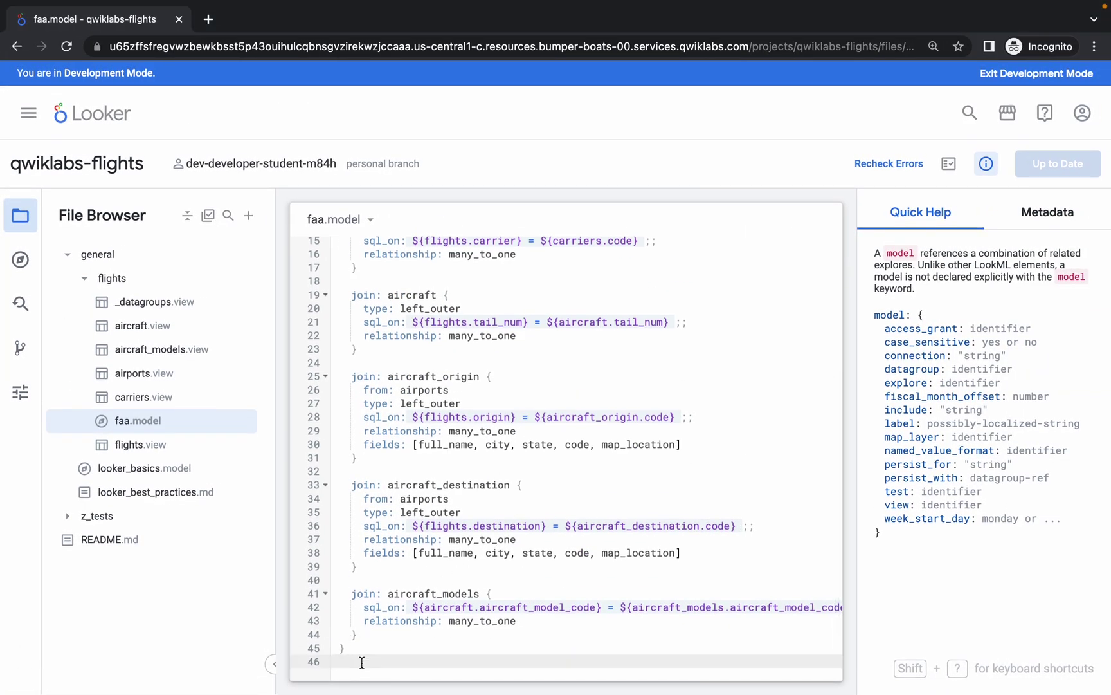
key(Return)
key(Return)
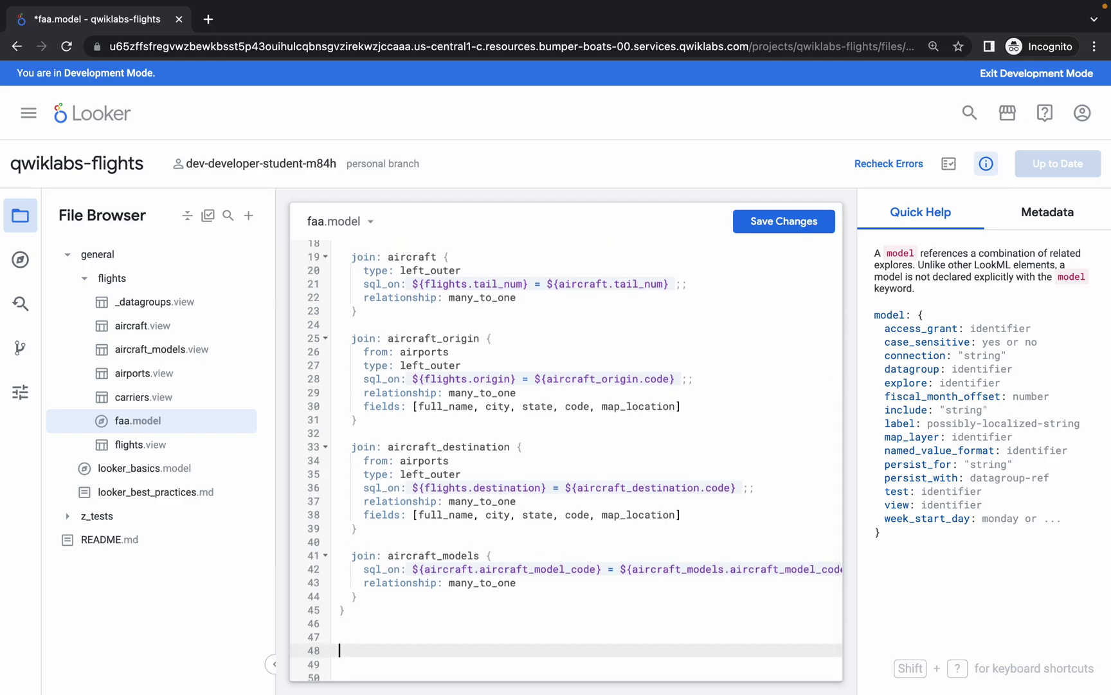
text(explore: +airports {   query: start_from_here{     dimensions: [city, state]     measures: [count]     filters: [airports.facility_type: "HELIPORT^ ^ ^ ^ ^ ^ ^"]   } })
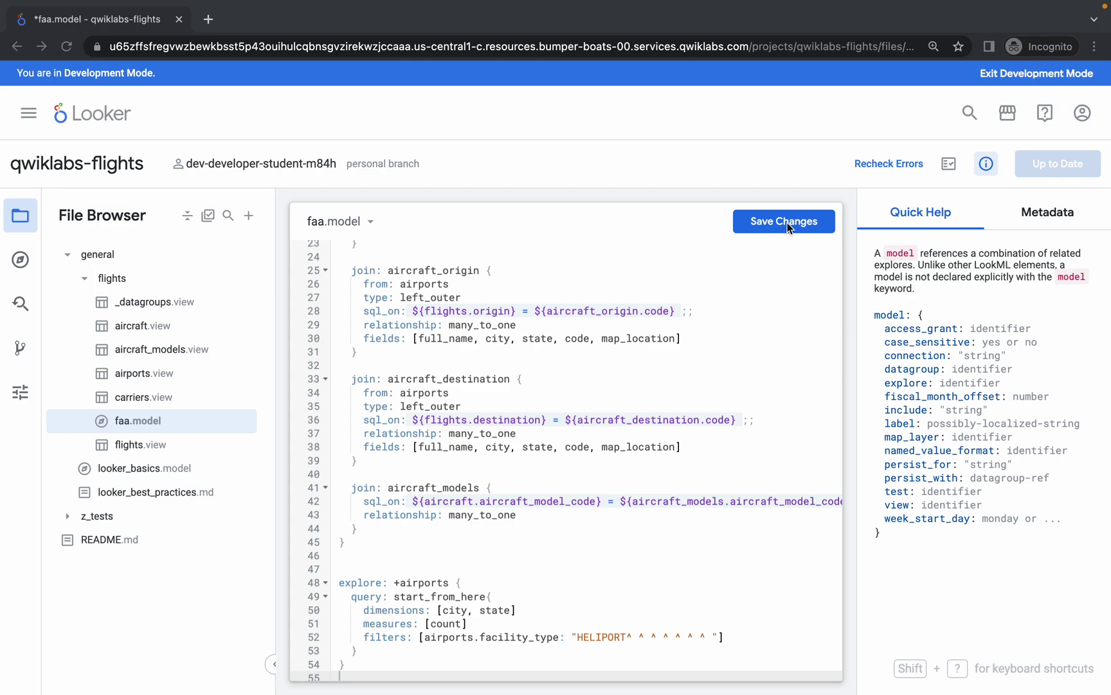
click(786, 222)
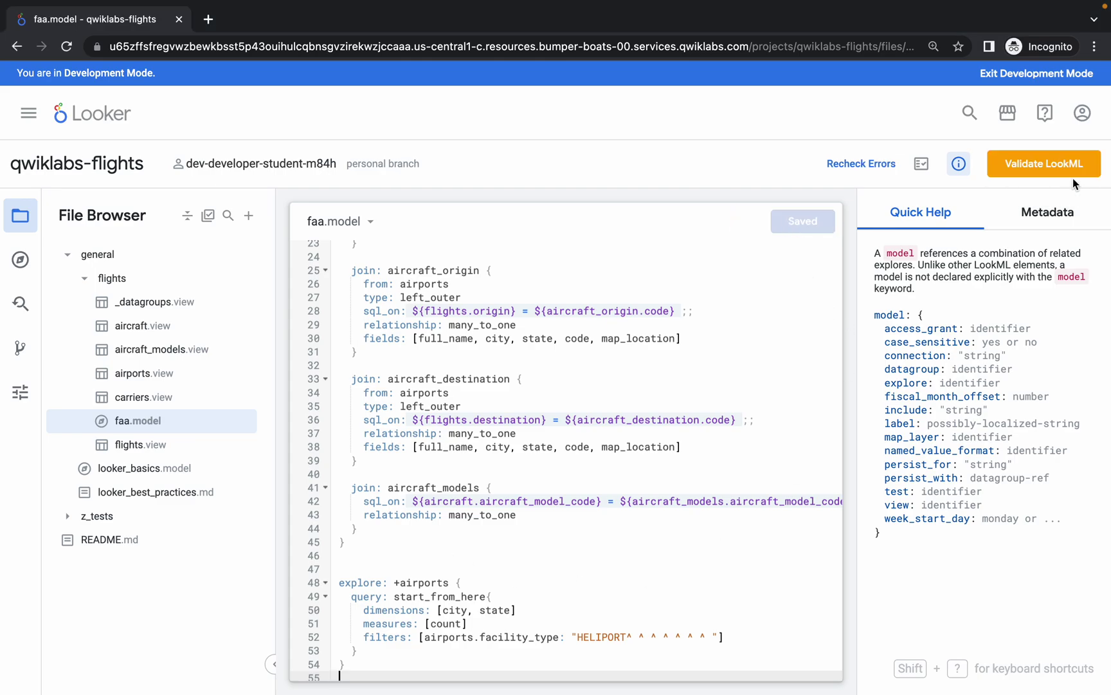
click(1055, 168)
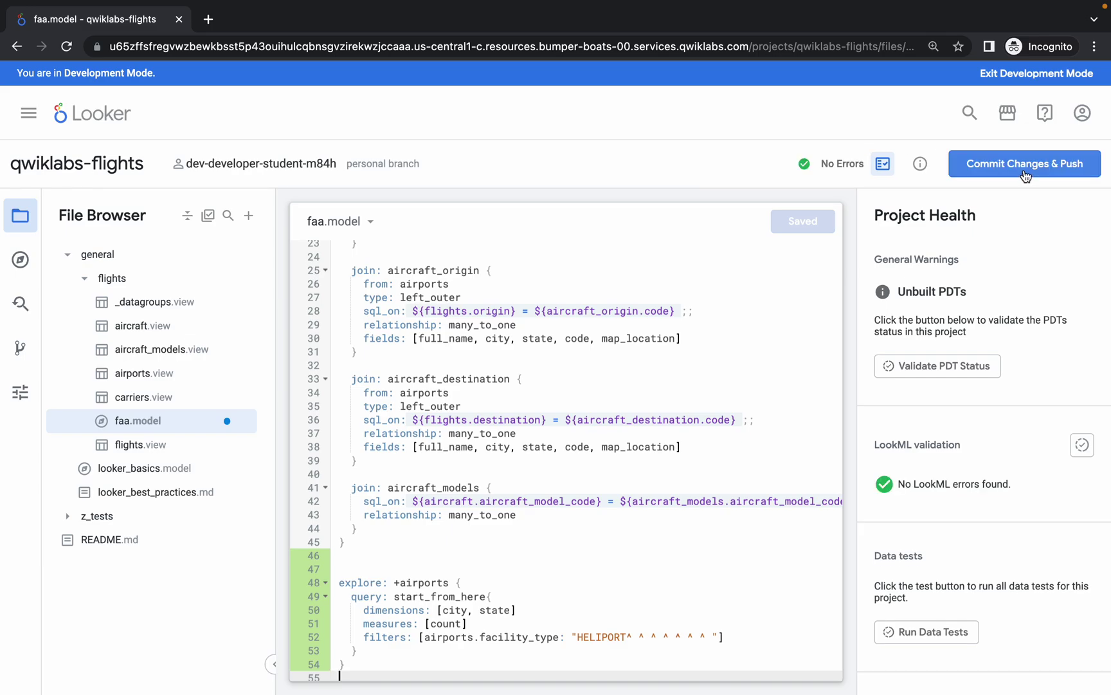
- Commit the faa.model change as 'look1', deploy to production, and open Looker home in a new tab
click(1023, 165)
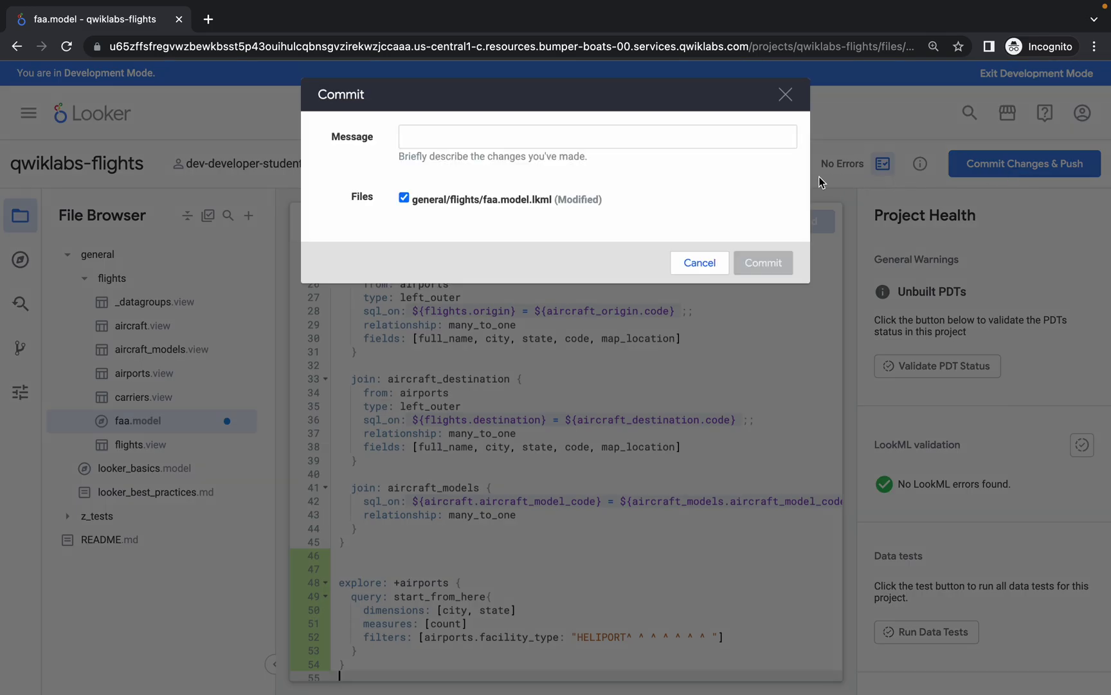
click(519, 139)
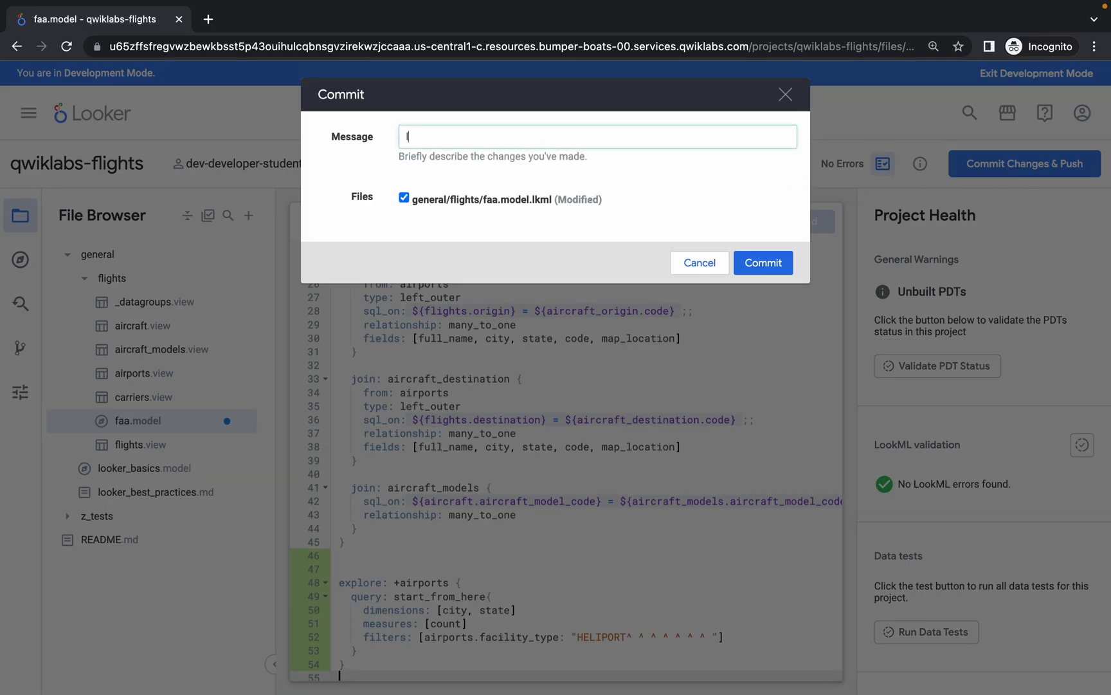
click(772, 271)
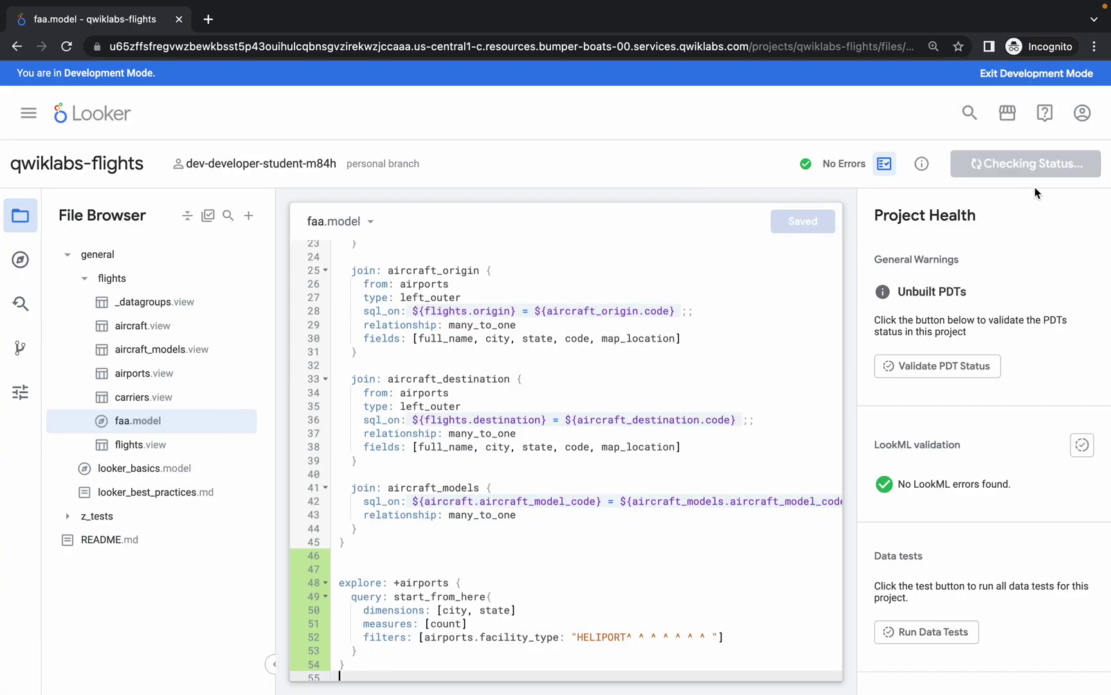
click(1041, 170)
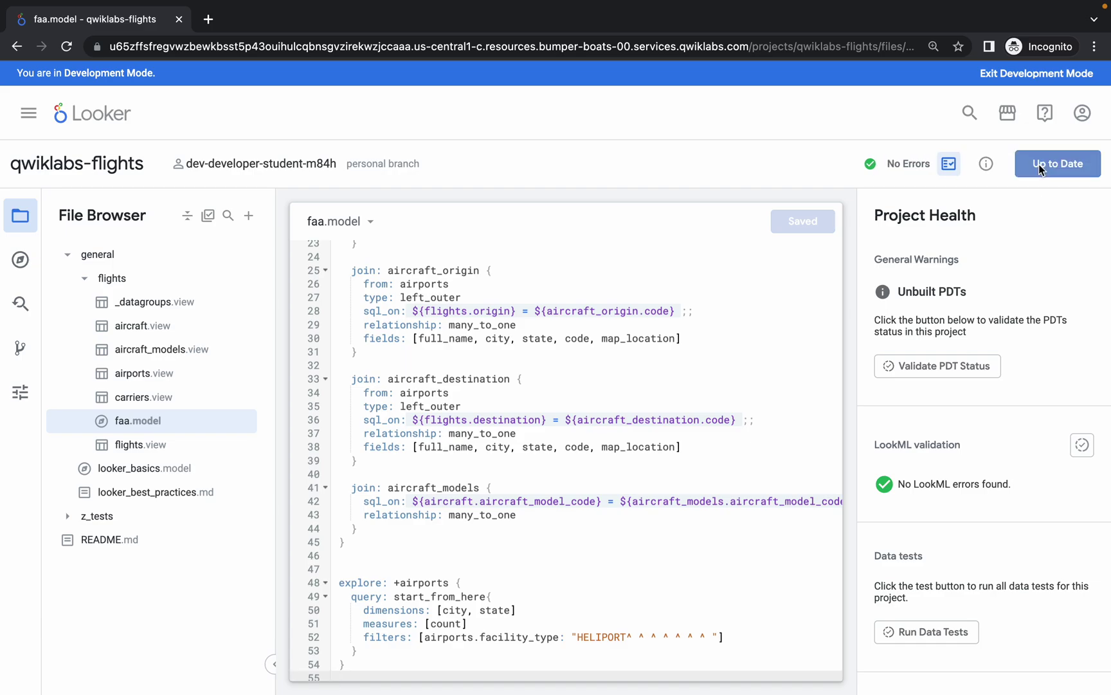
right_click(94, 115)
click(151, 127)
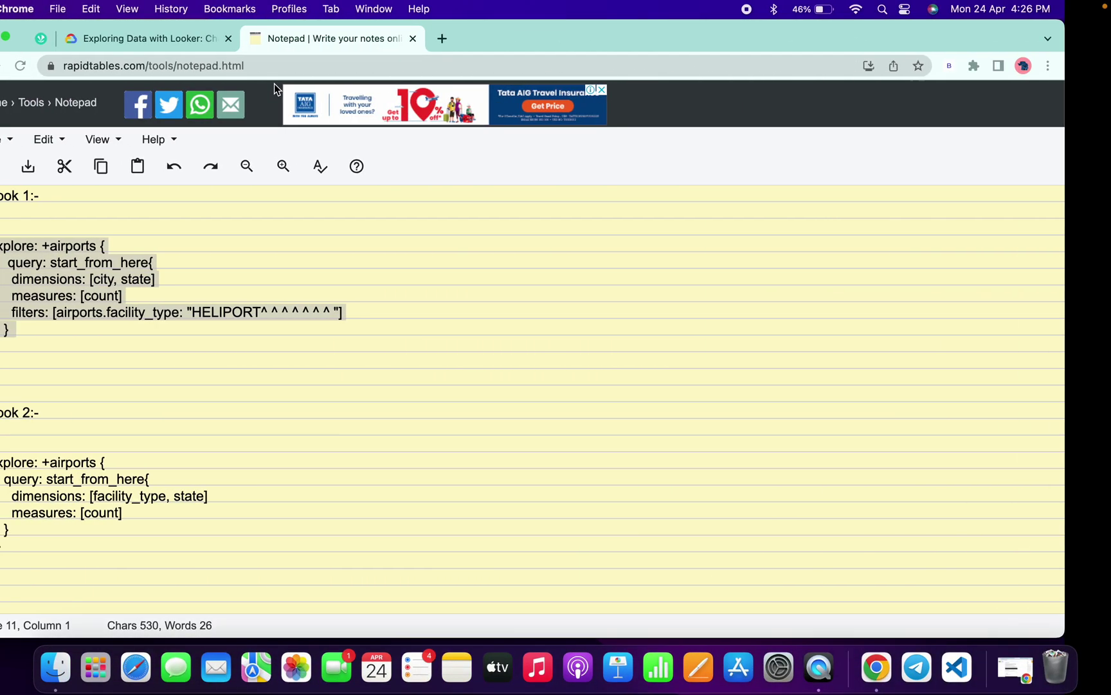
- Review the Task 1 Look #1 instructions for the Airports dataset
click(226, 38)
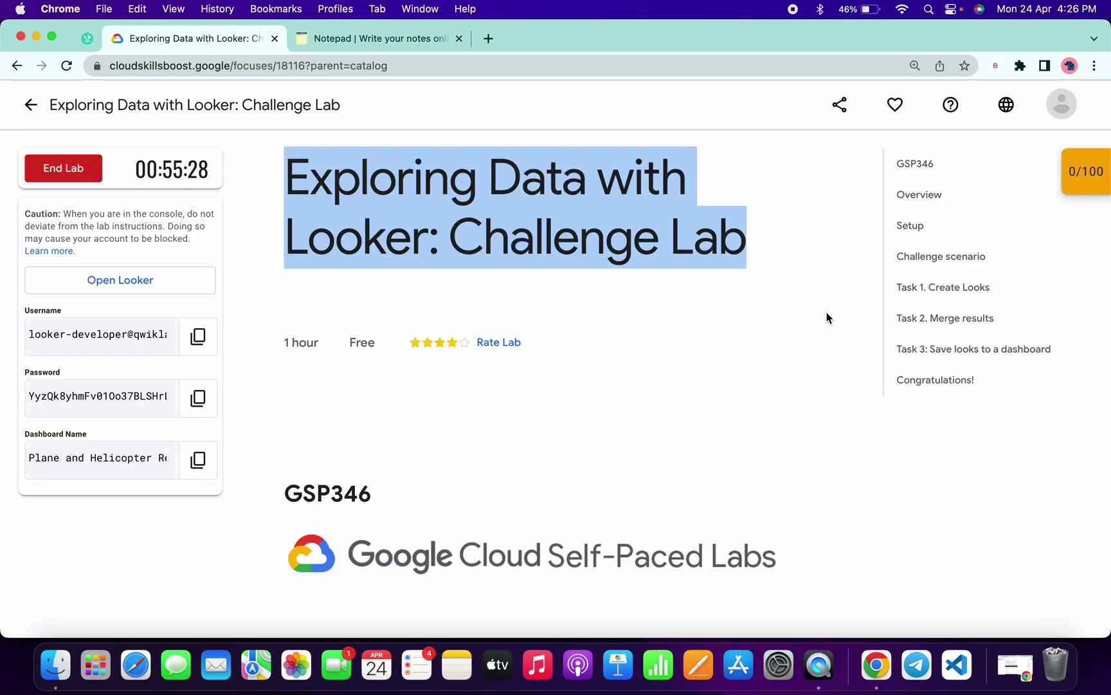
click(914, 296)
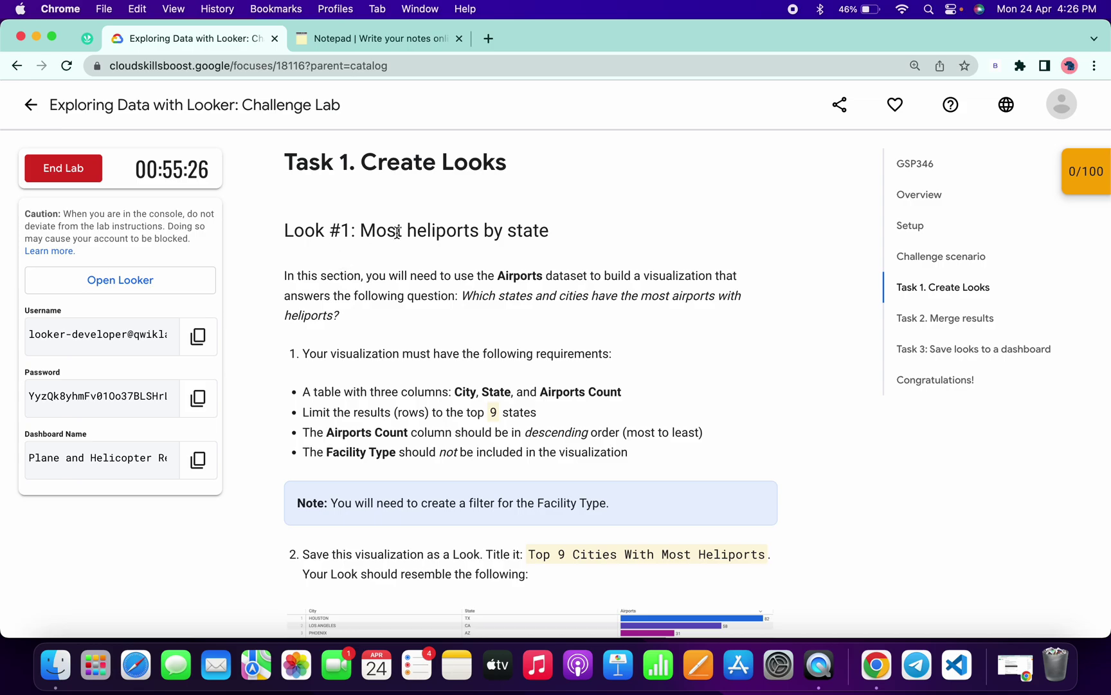
drag(492, 273, 585, 276)
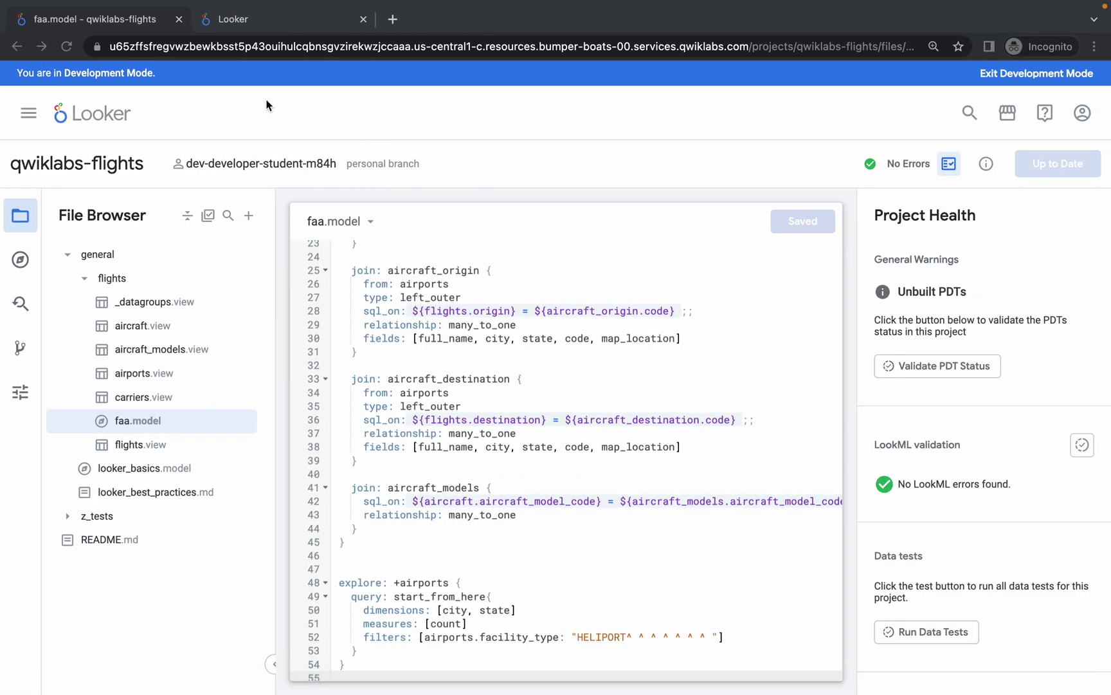
- In the second tab, open the Airports explore and load the start_from_here HELIPORT query
click(243, 24)
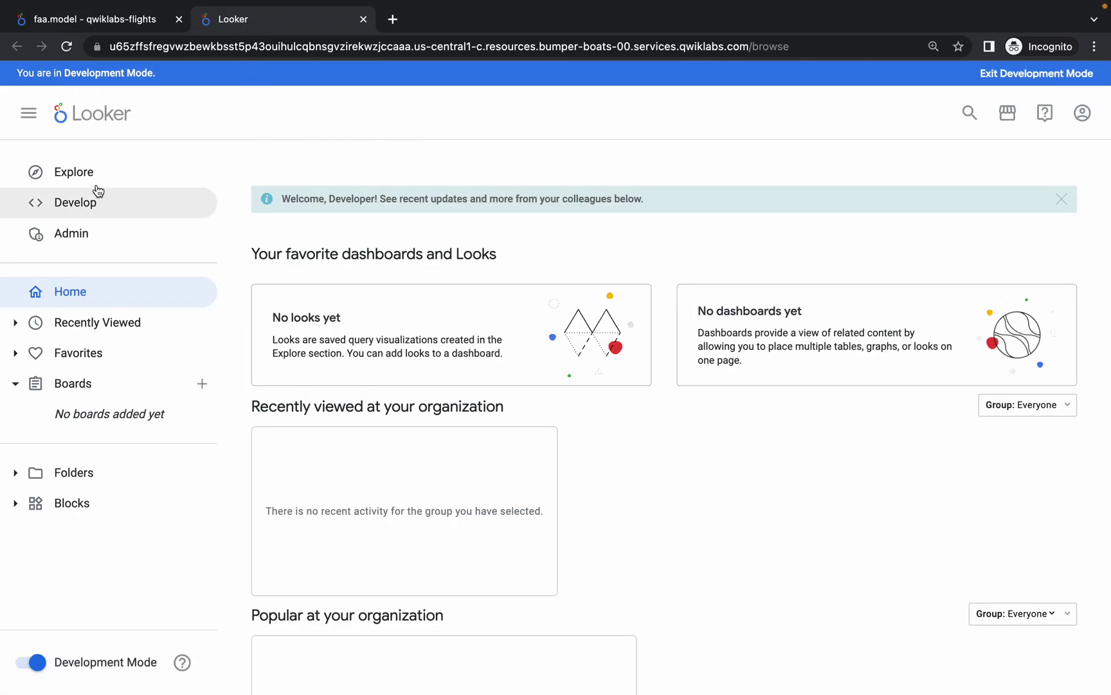
click(80, 174)
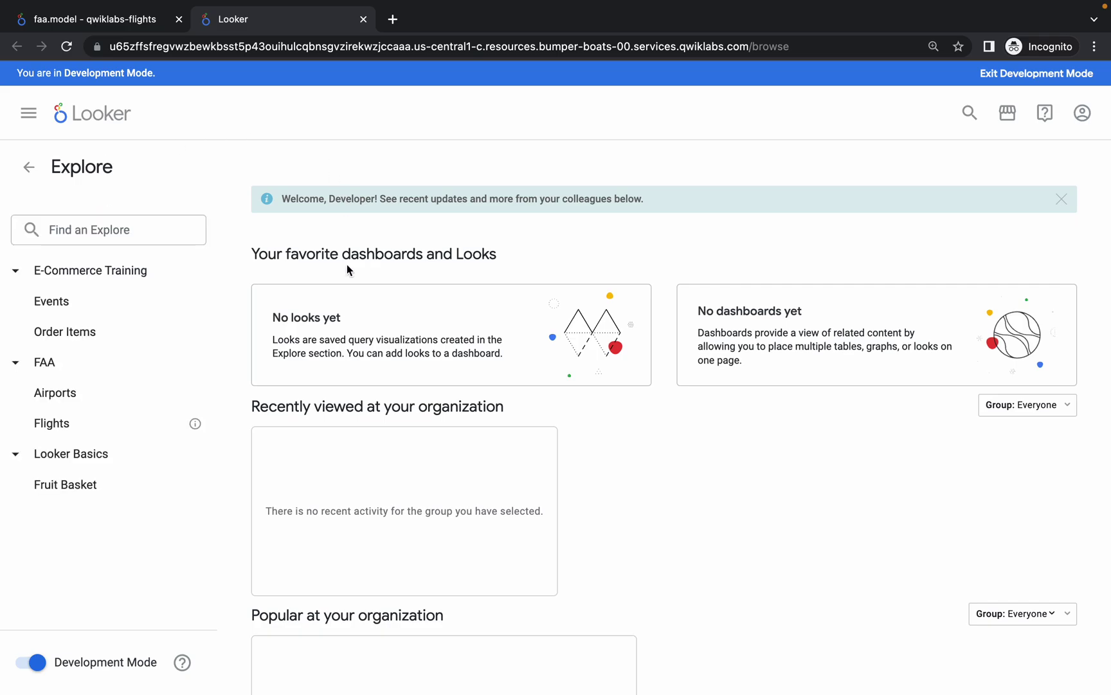
click(61, 399)
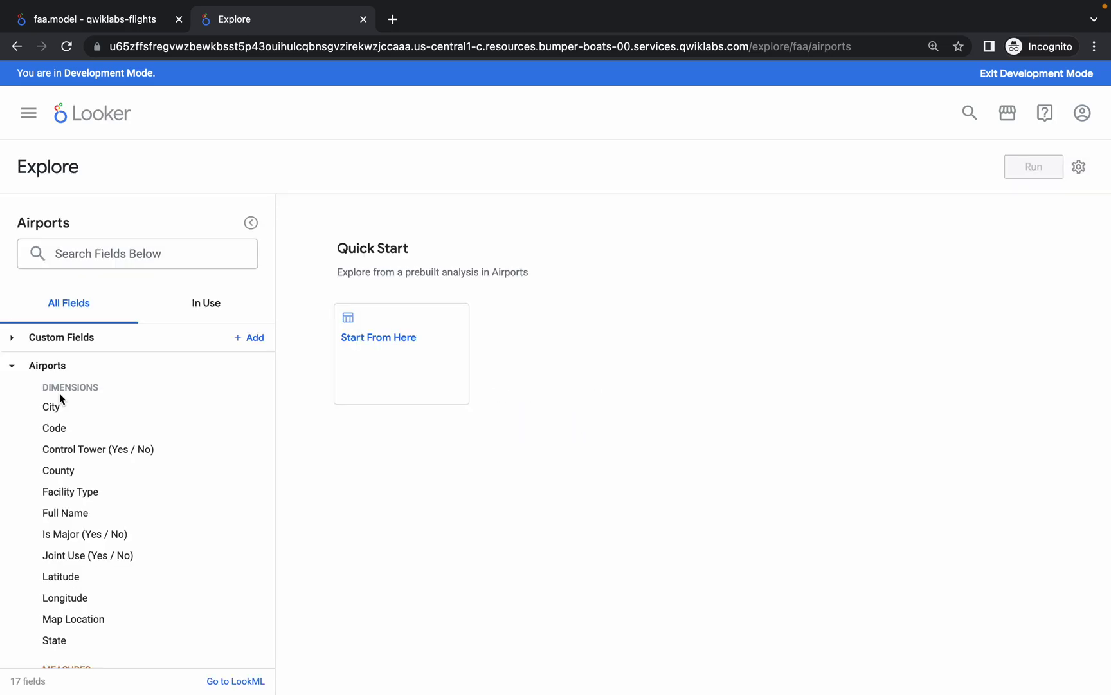
click(374, 367)
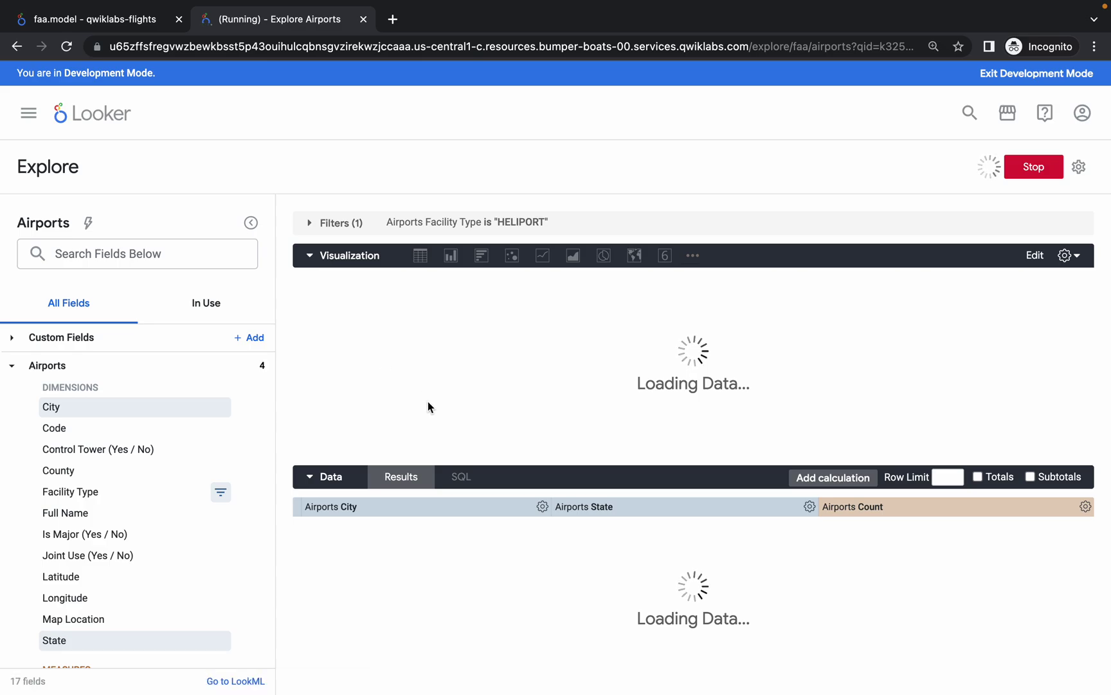
key(ctrl+Left)
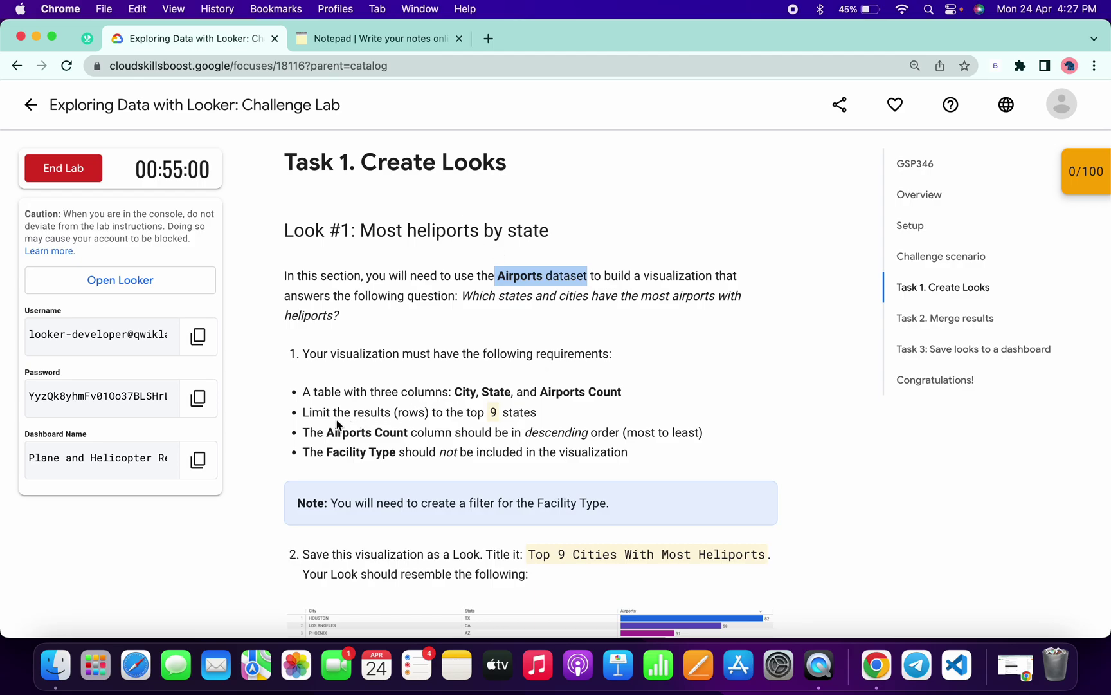
- Note the Look #1 row limit requirement, then return to the Looker Explore
drag(303, 412, 357, 414)
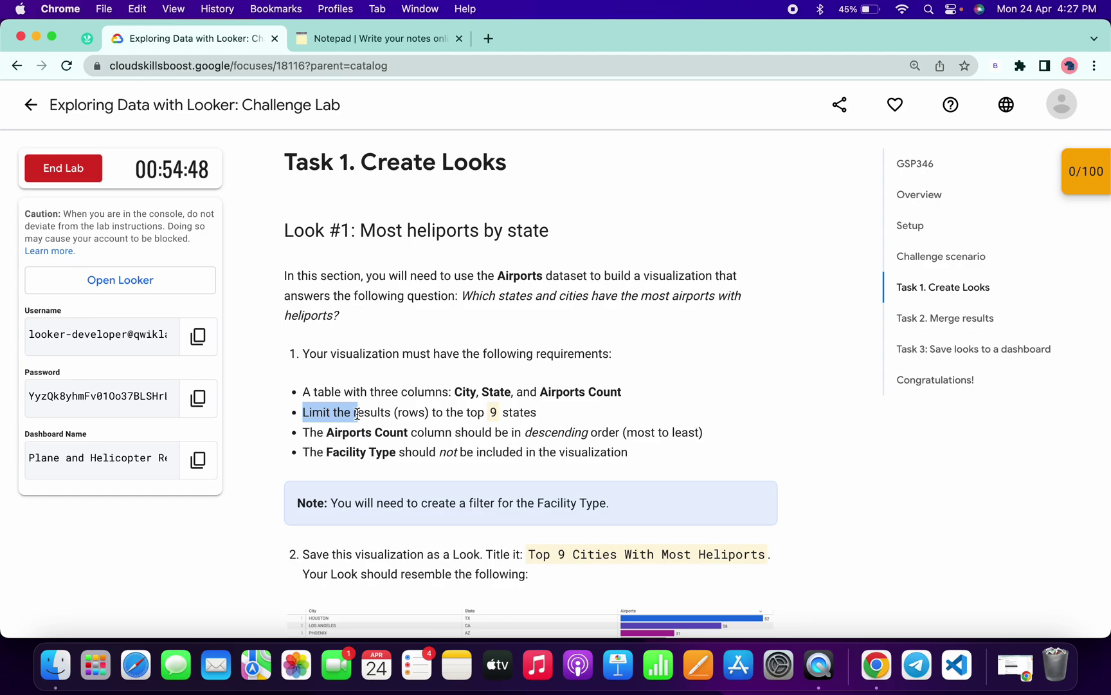
key(ctrl+Right)
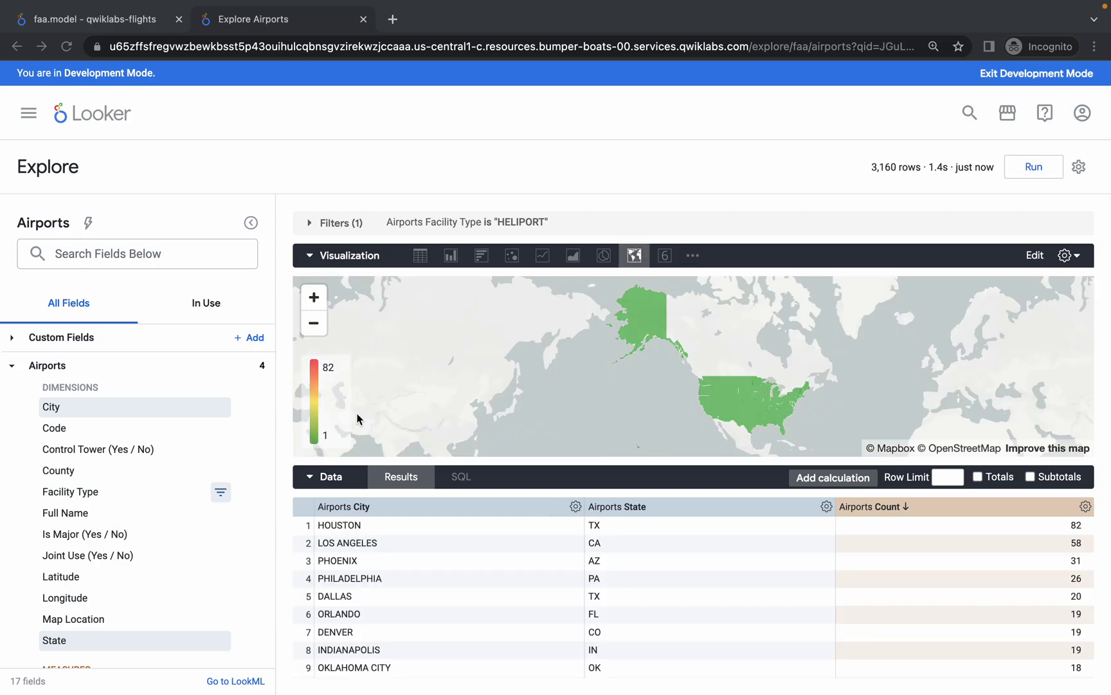
- Limit the heliport results to 9 rows, show them as a table, and rerun
key(ctrl+Left)
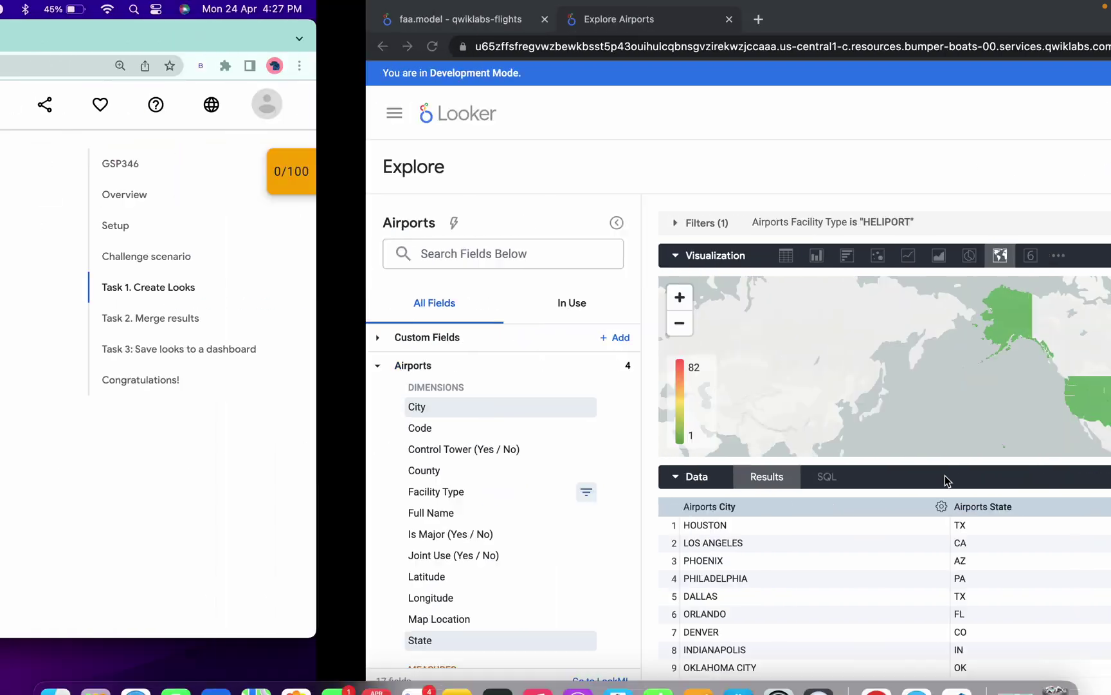
key(ctrl+Right)
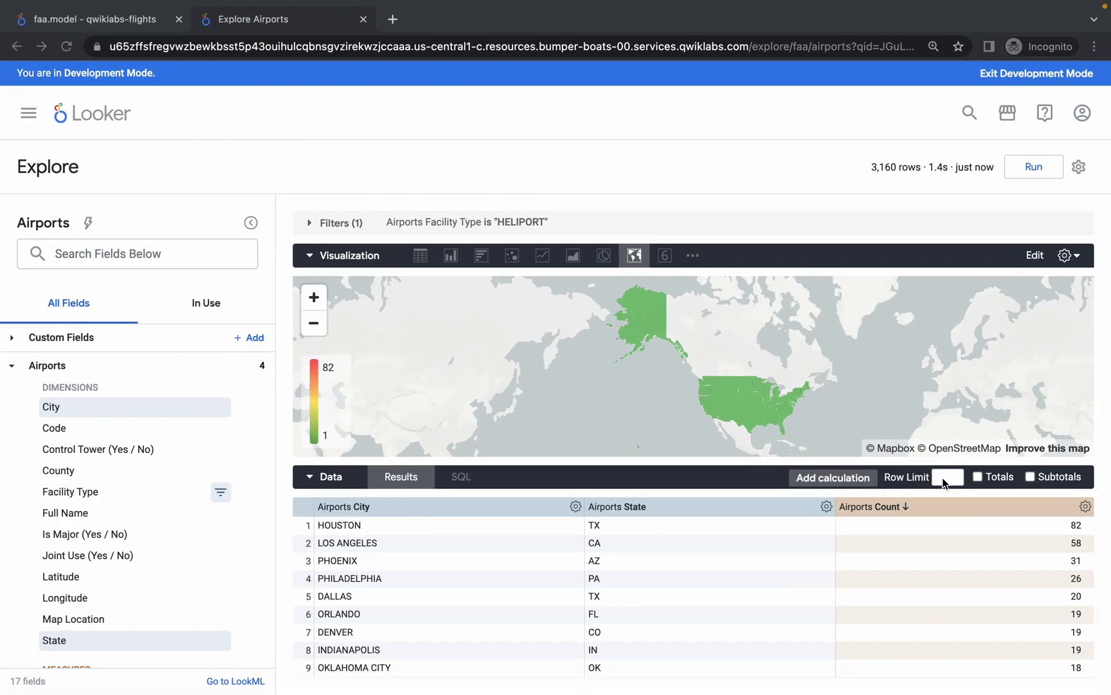
click(949, 476)
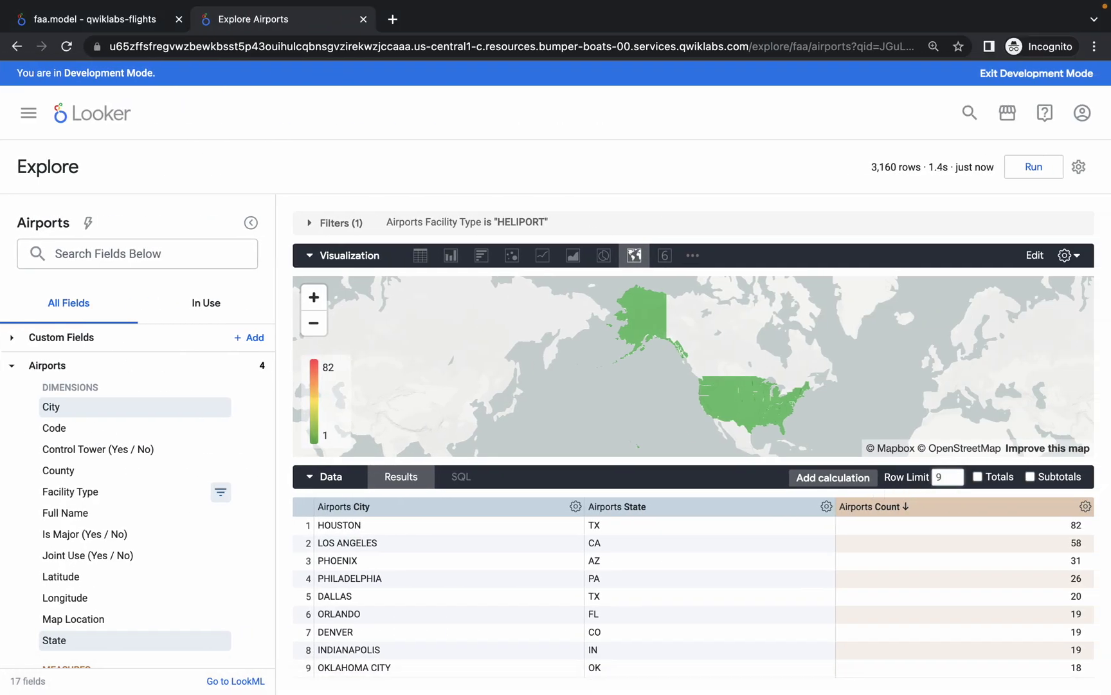
click(421, 260)
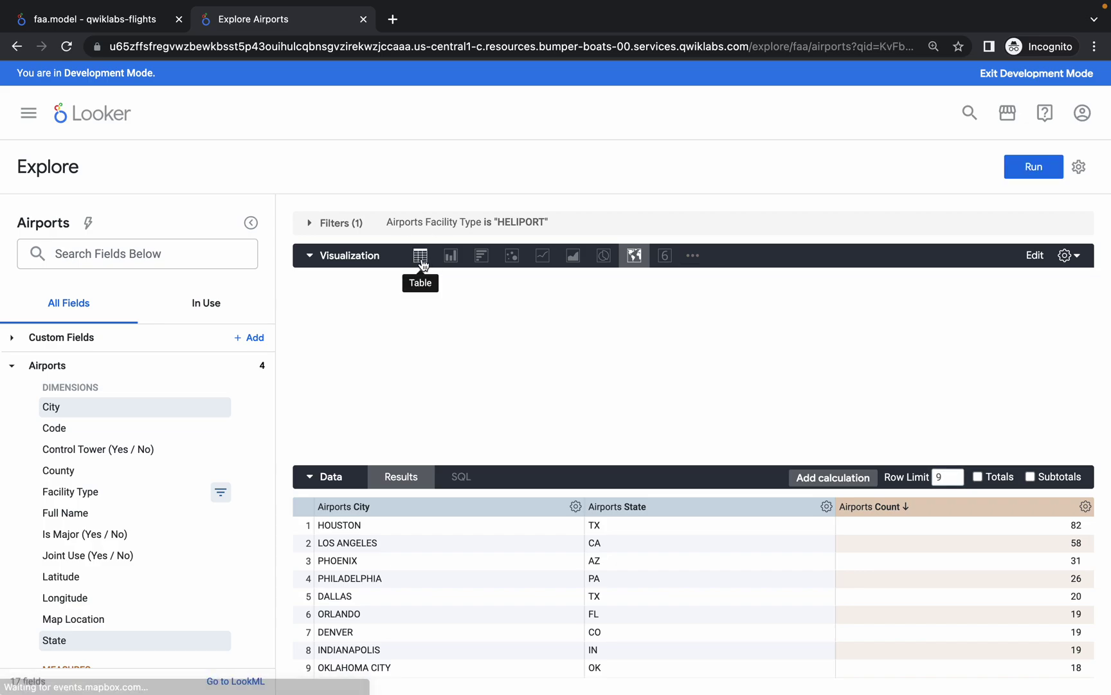
click(1028, 176)
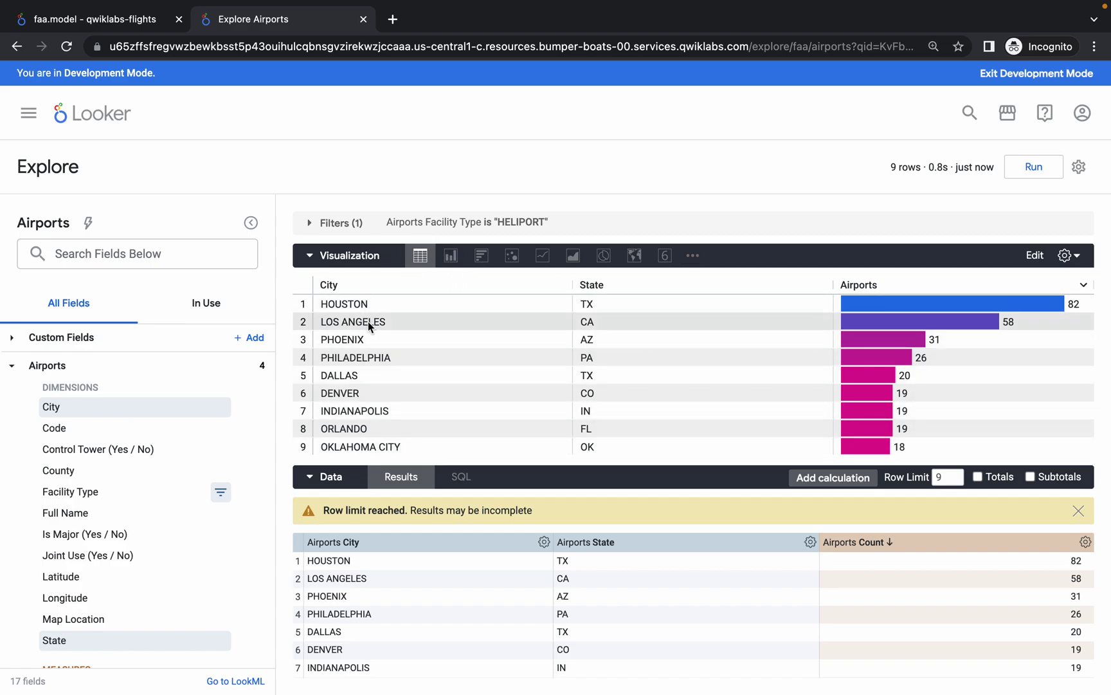
- Enlarge the lab's sample Look image to compare it with the Looker results
key(super+grave)
scroll(456, 395, down, 5)
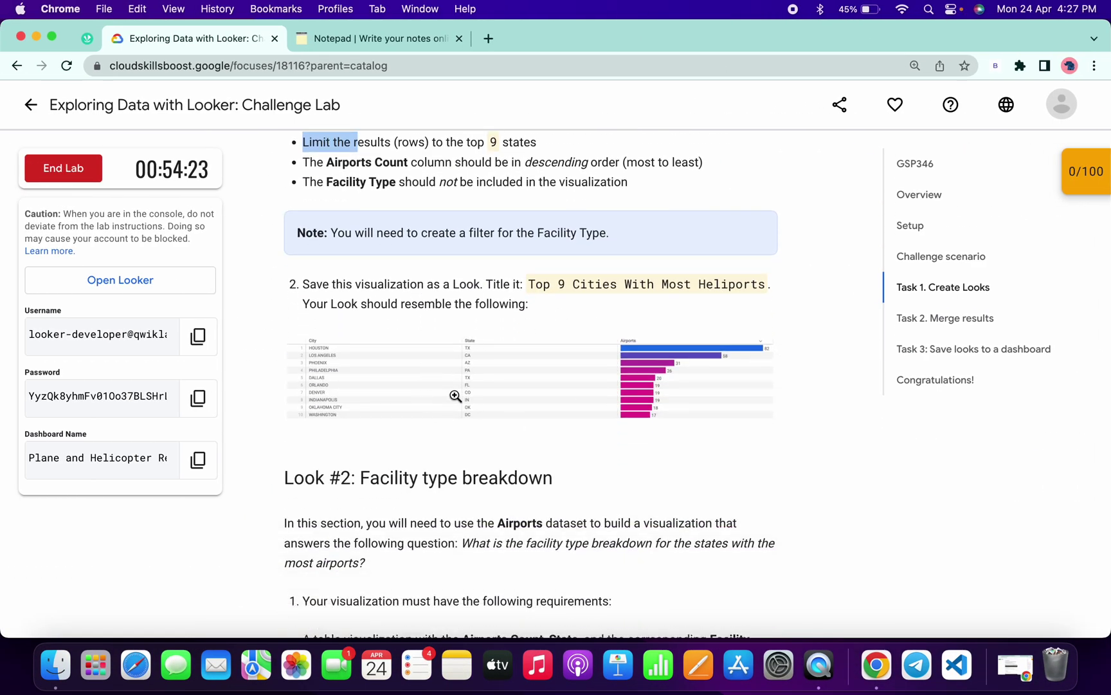
click(456, 396)
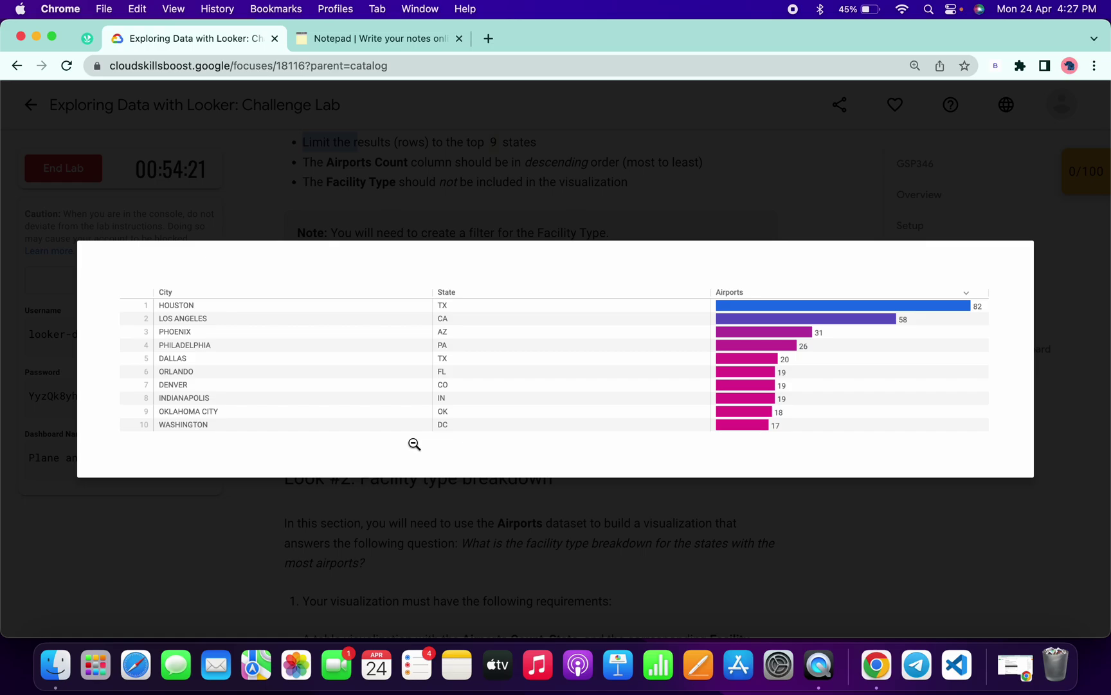
key(ctrl+Right)
key(ctrl+Left)
- Copy the required title 'Top 9 Cities With Most Heliports' from the lab instructions
click(427, 542)
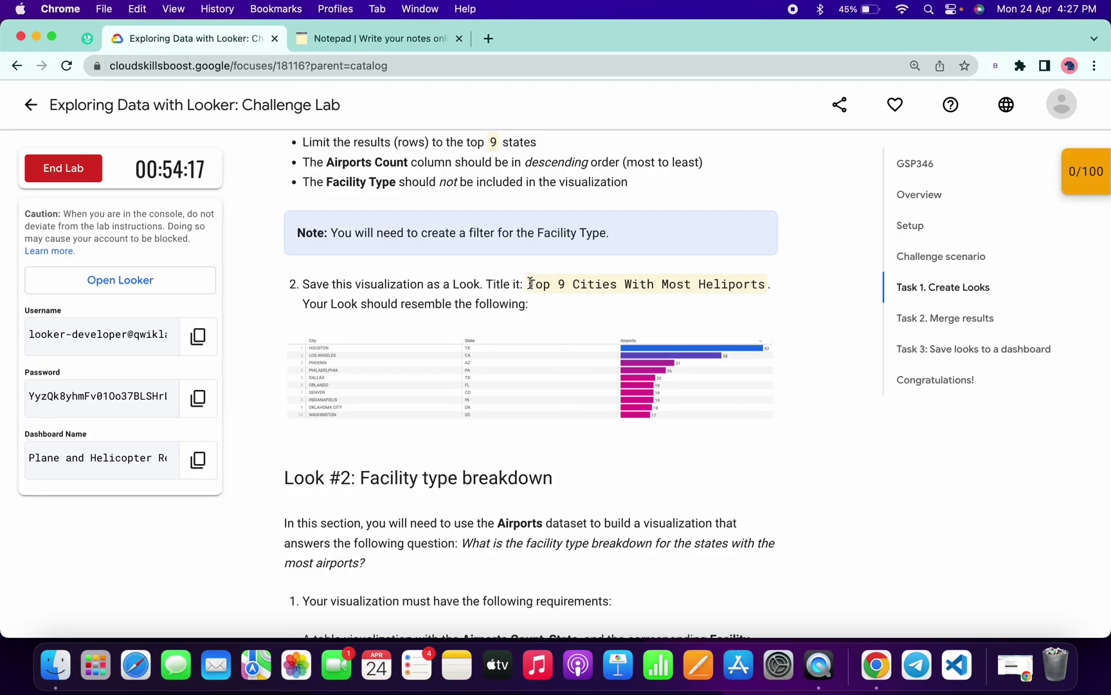
drag(530, 283, 764, 275)
key(ctrl+c)
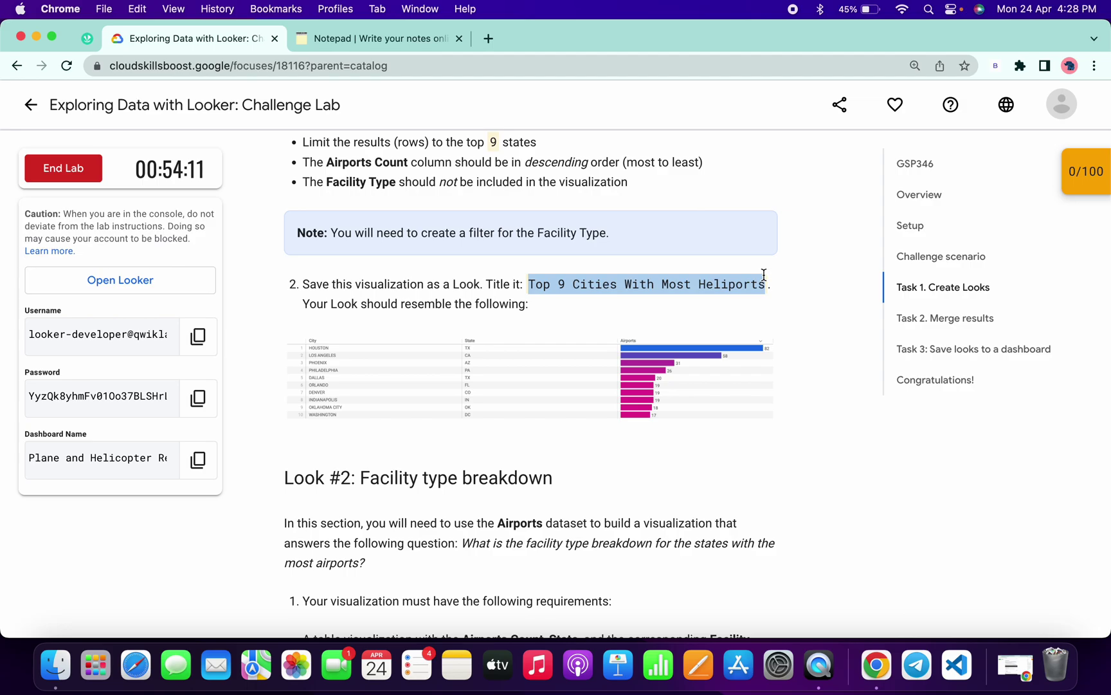
key(ctrl+Right)
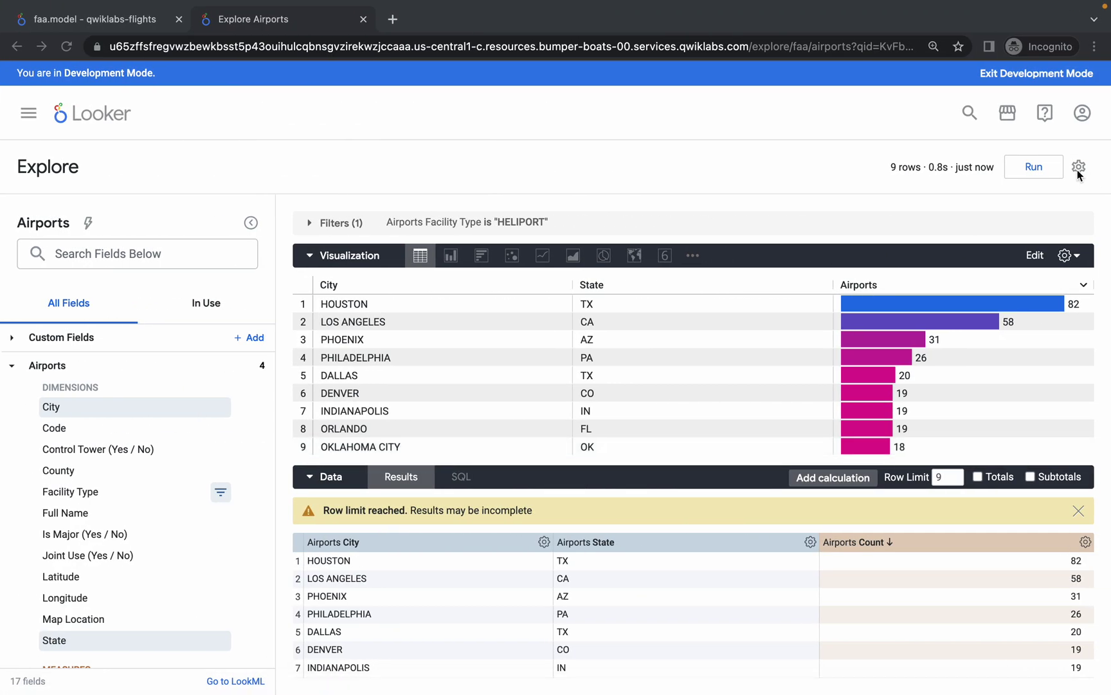
- Save the Explore as a new Look with the pasted title
click(1078, 168)
mouse_move(948, 213)
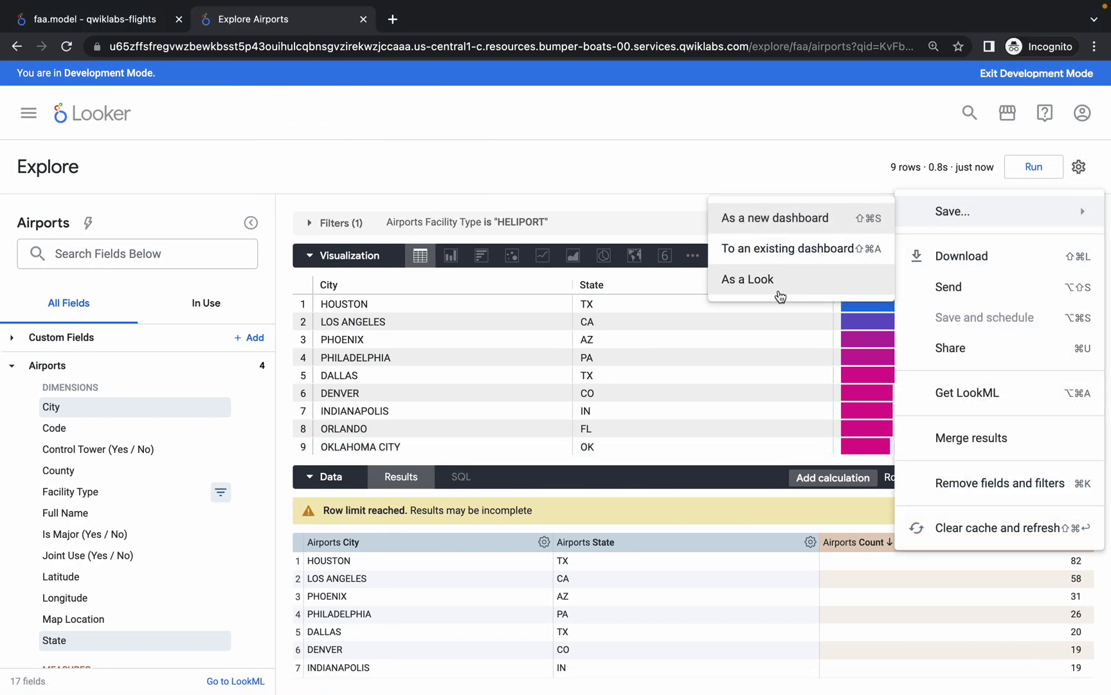
click(746, 283)
key(ctrl+v)
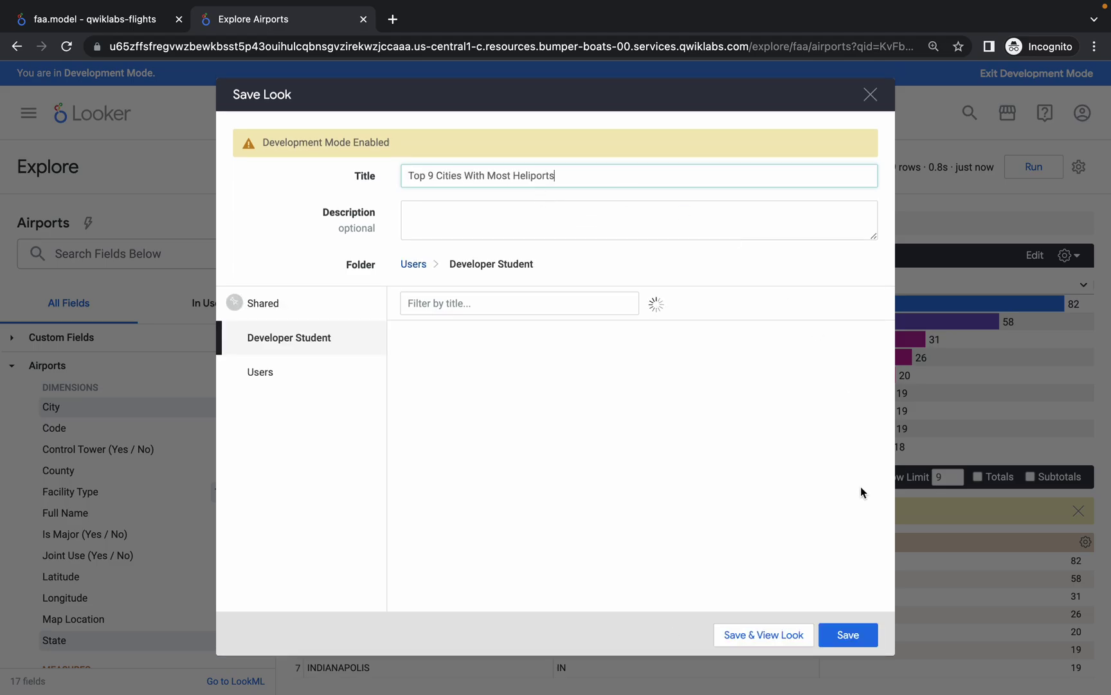
click(848, 636)
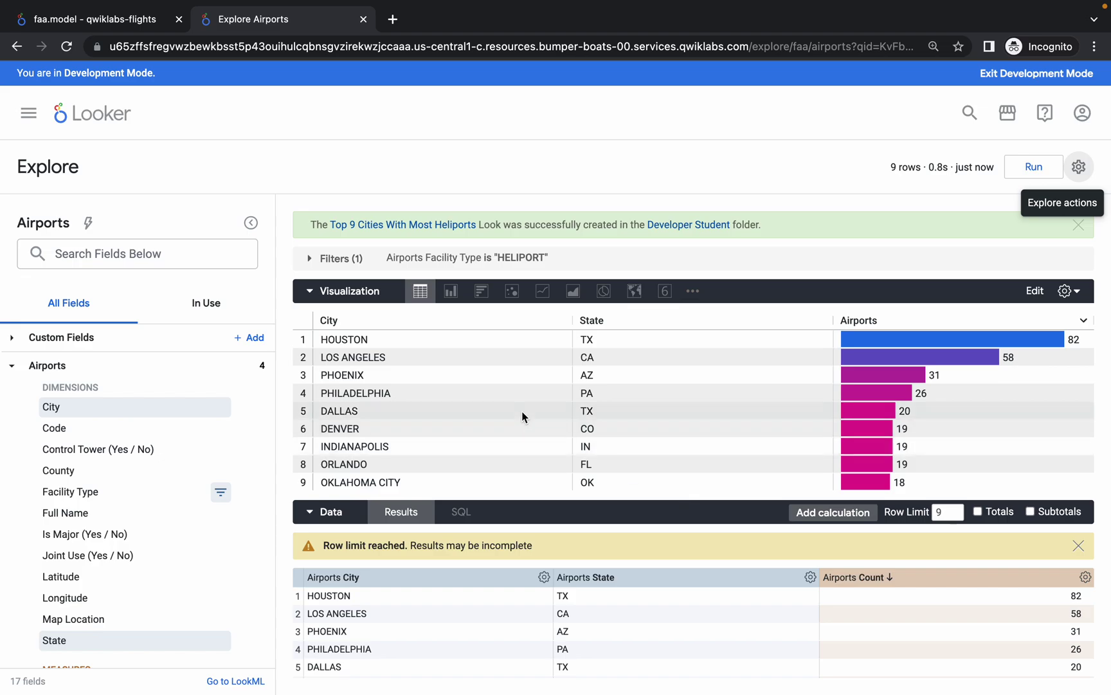
- Delete the heliport-filtered airports explore block at lines 48–54 of faa.model
click(364, 21)
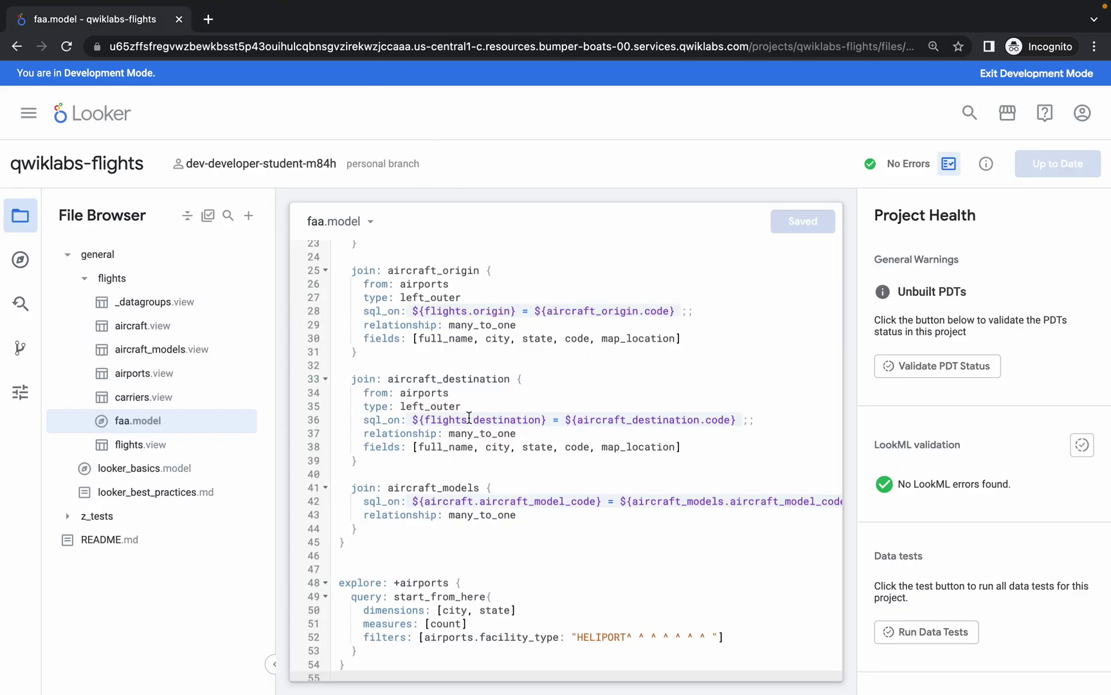
scroll(472, 551, down, 2)
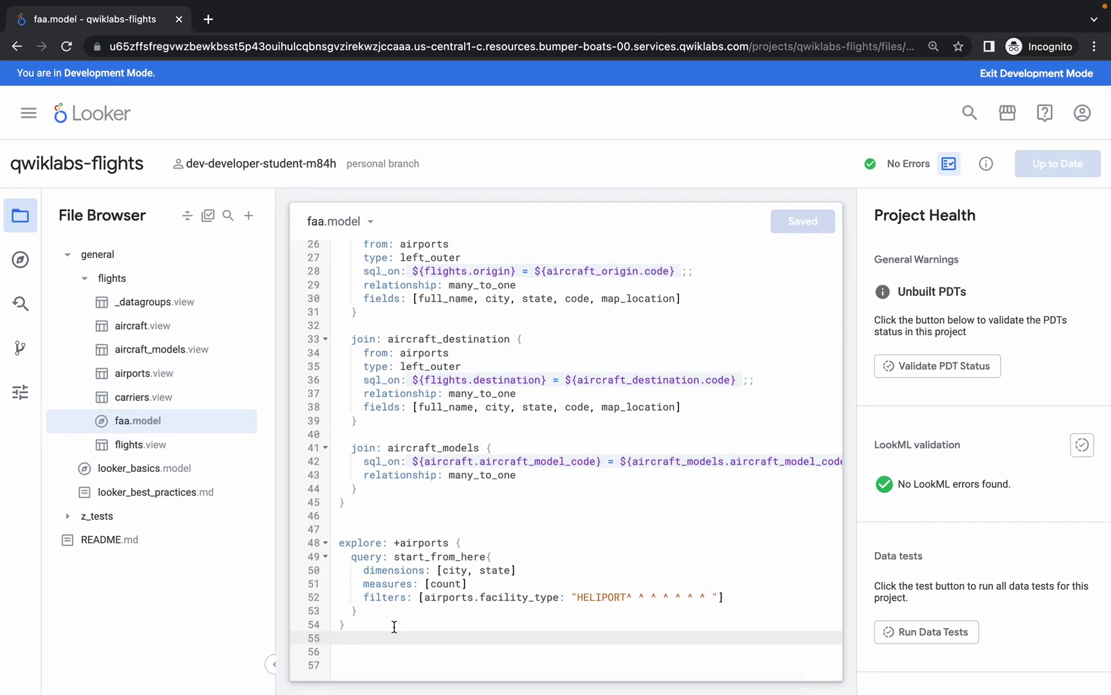
drag(361, 631, 339, 541)
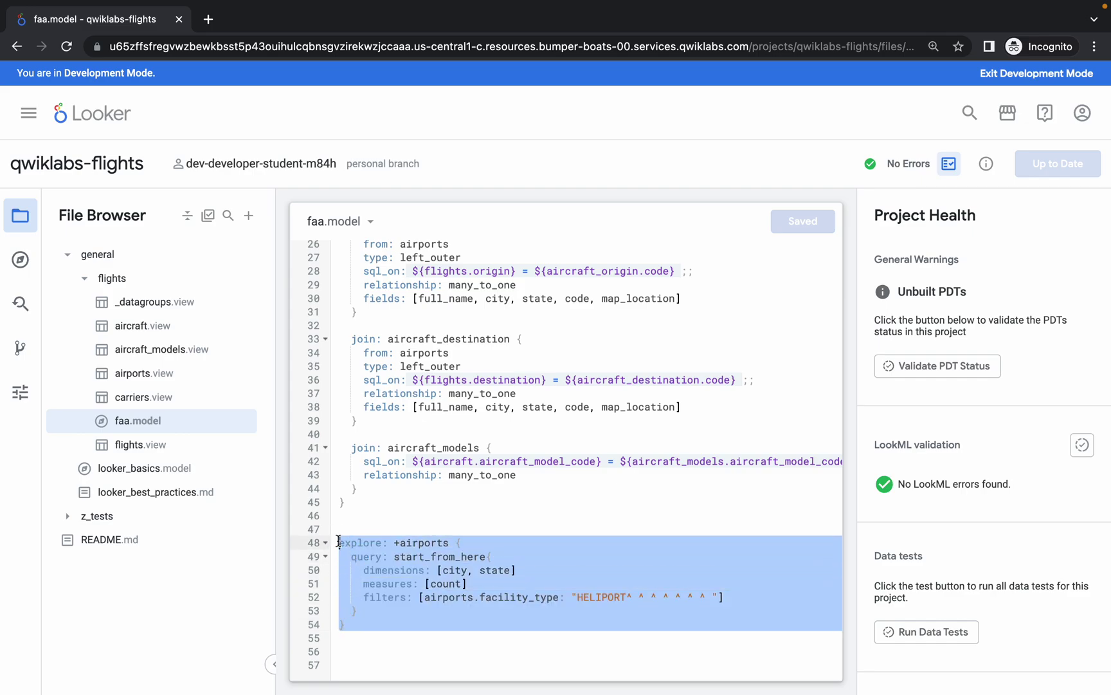
key(BackSpace)
- Paste the Look 2 +airports explore block from the notes into faa.model at line 48
key(ctrl+Left)
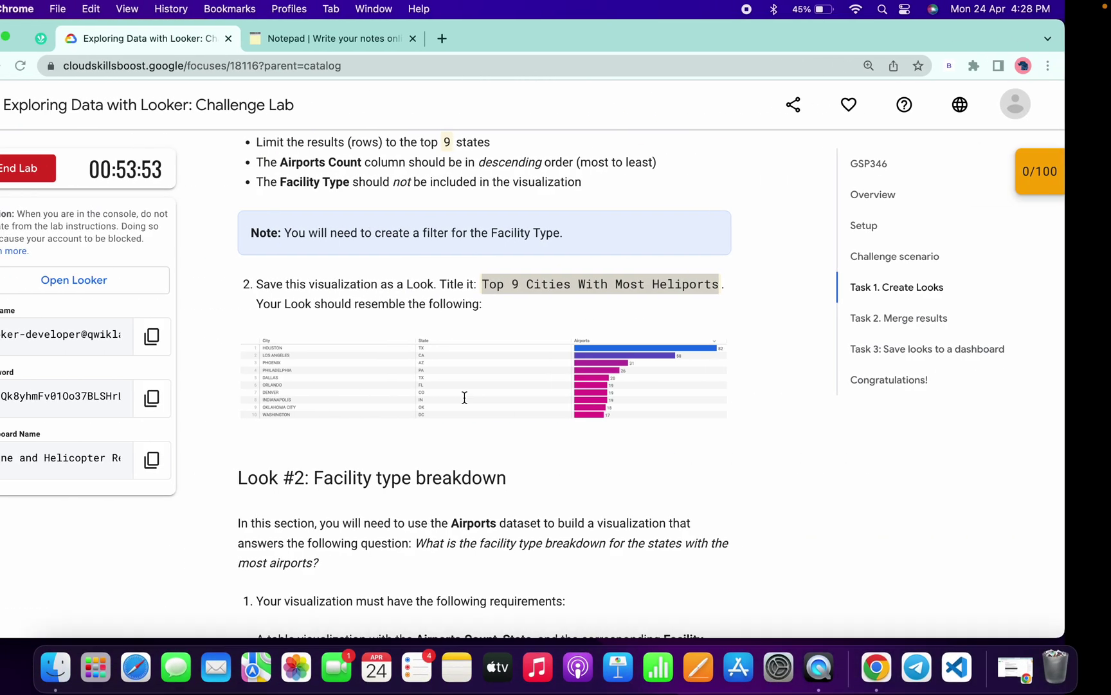
click(334, 39)
scroll(308, 342, down, 3)
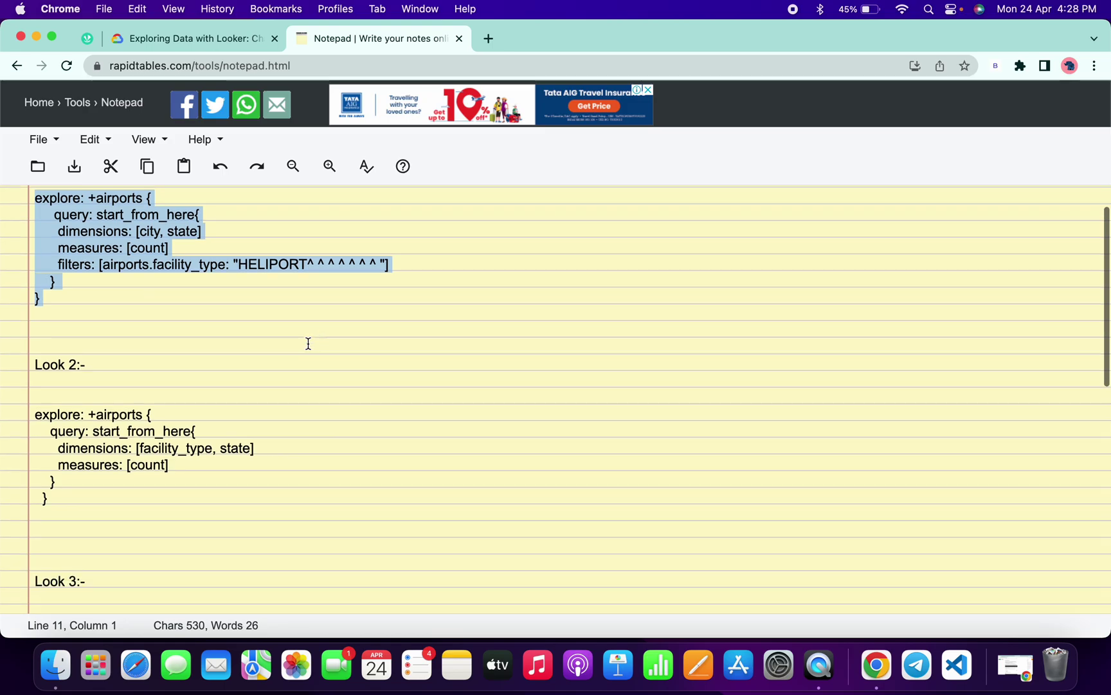
drag(55, 472, 30, 382)
key(ctrl+Right)
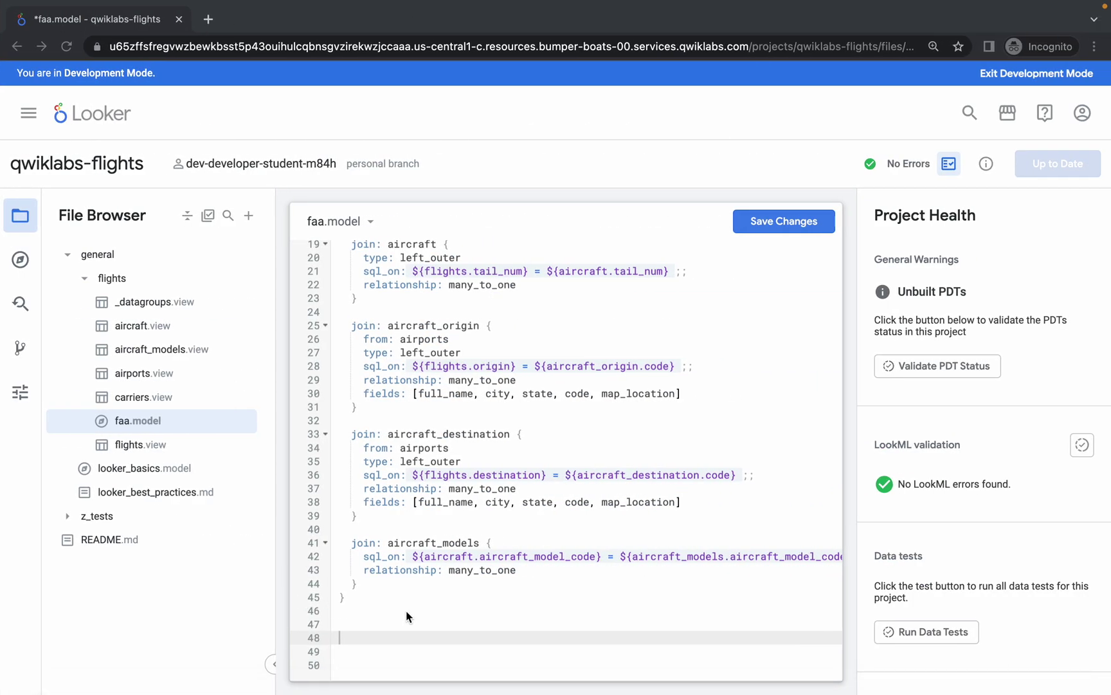
text(explore: +airports {   query: start_from_here{     dimensions: [facility_type, state]     measures: [count]   } })
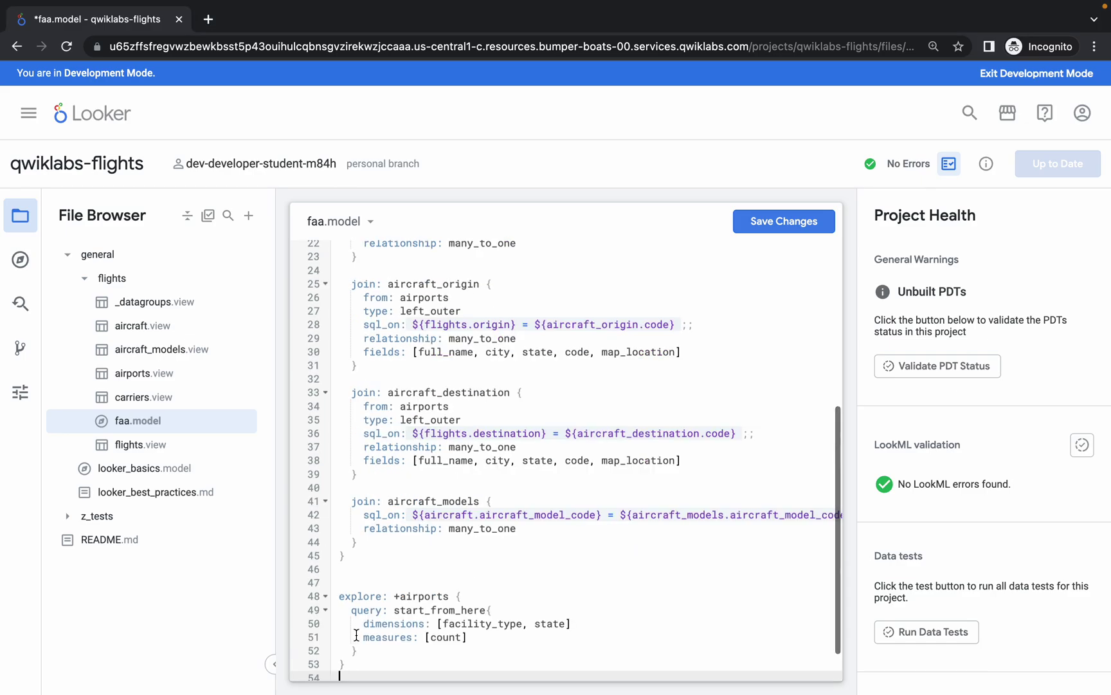
- Save, validate, commit as 'look2' and deploy faa.model, then open a new Looker tab
click(798, 232)
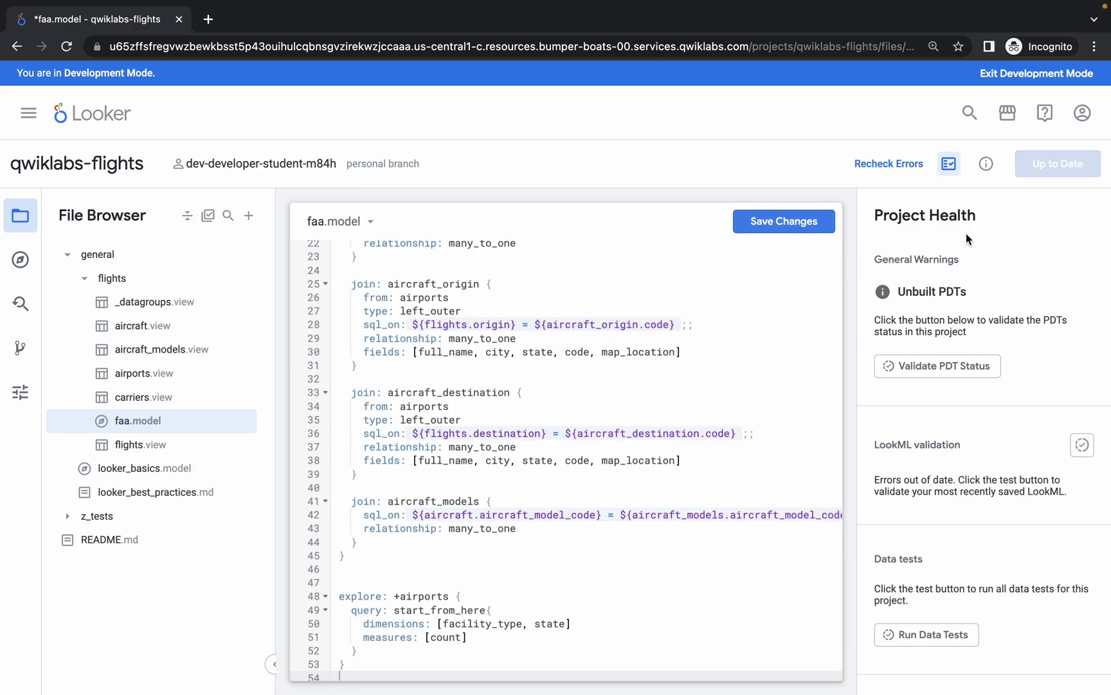
click(1057, 170)
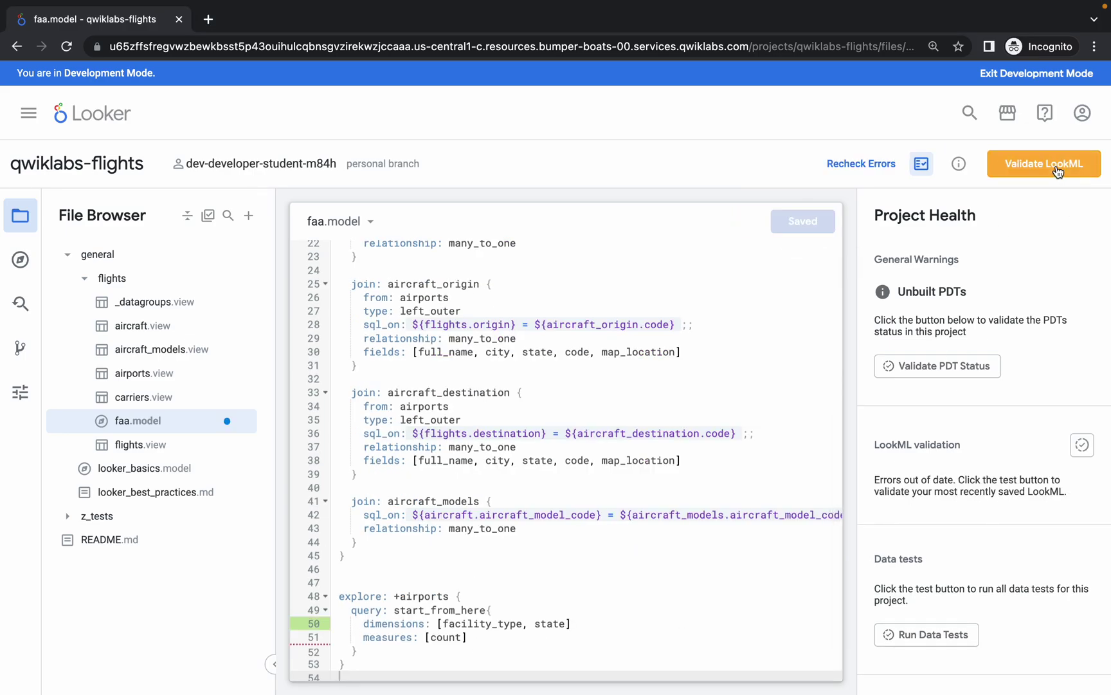
click(1058, 171)
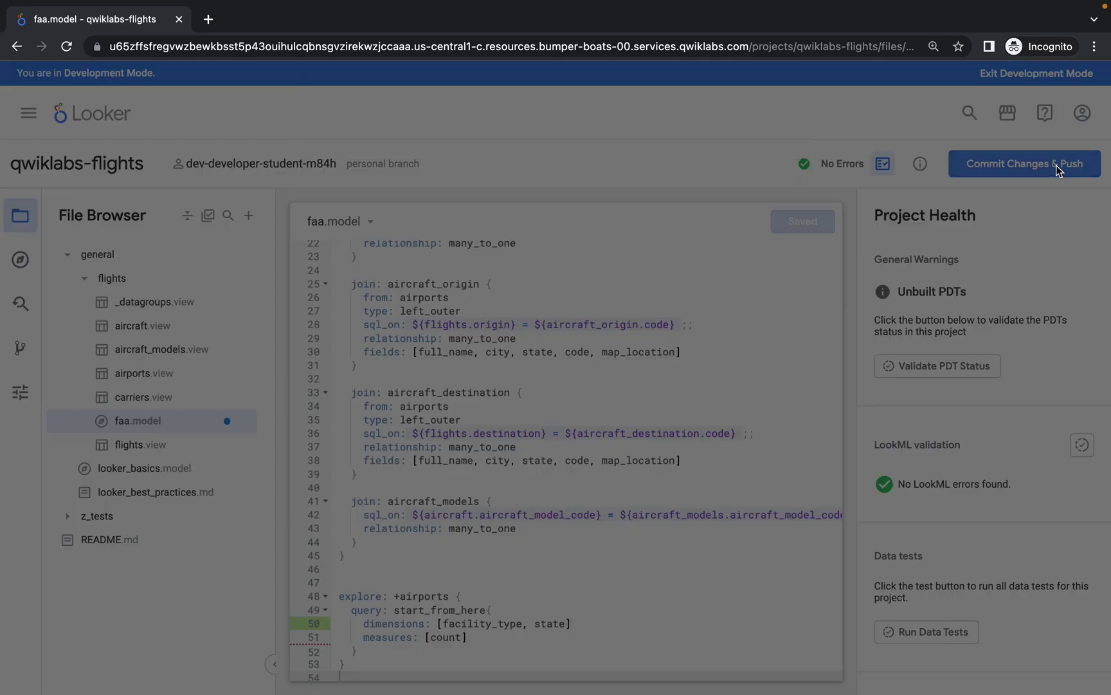
click(504, 132)
text(look2)
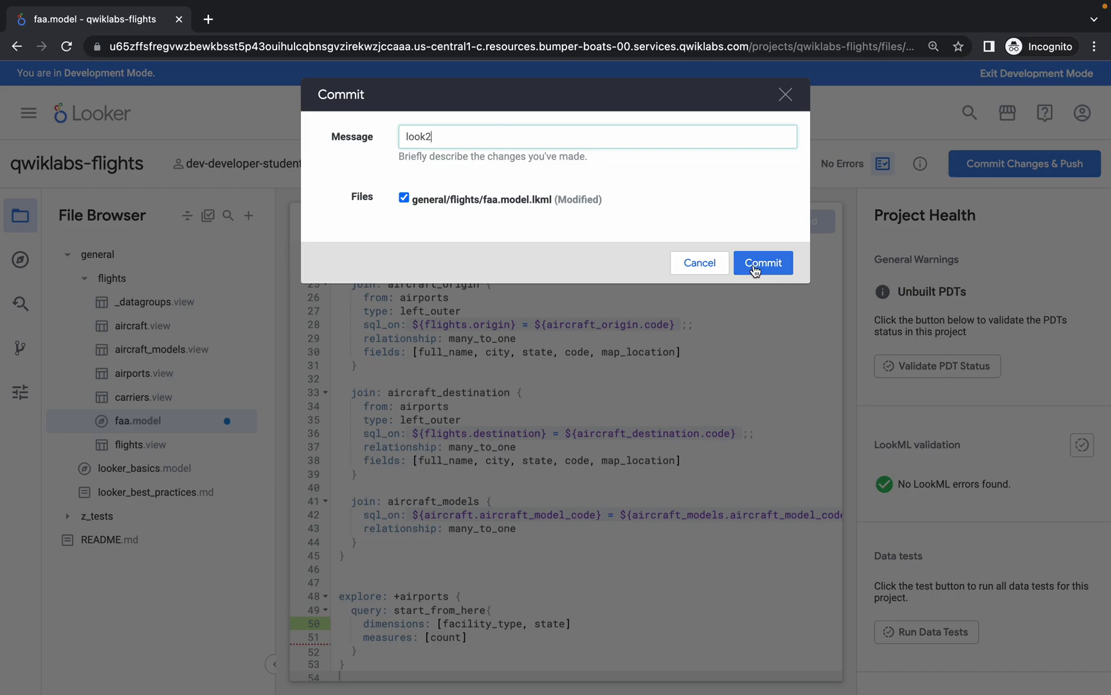
click(754, 263)
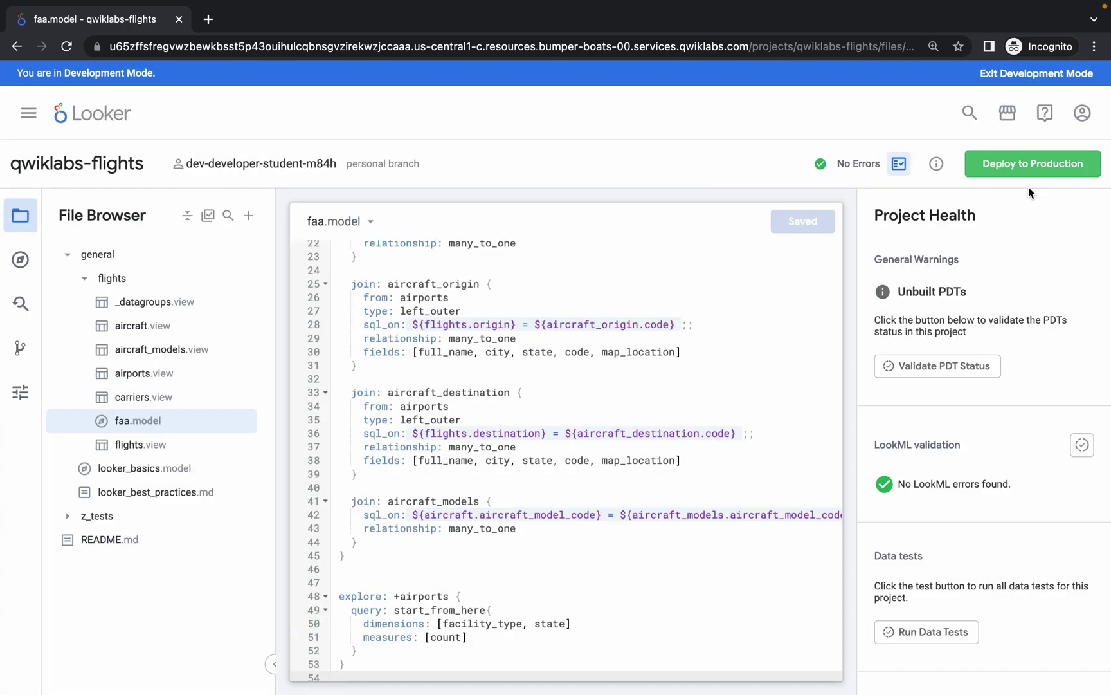
click(1025, 165)
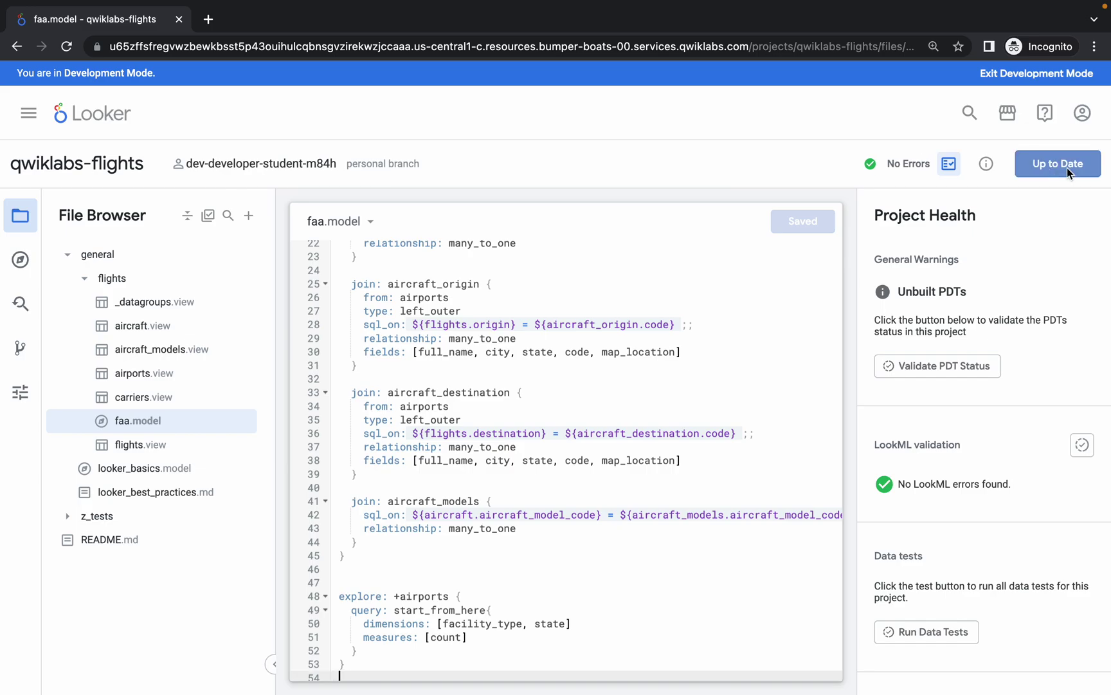
super+click(124, 118)
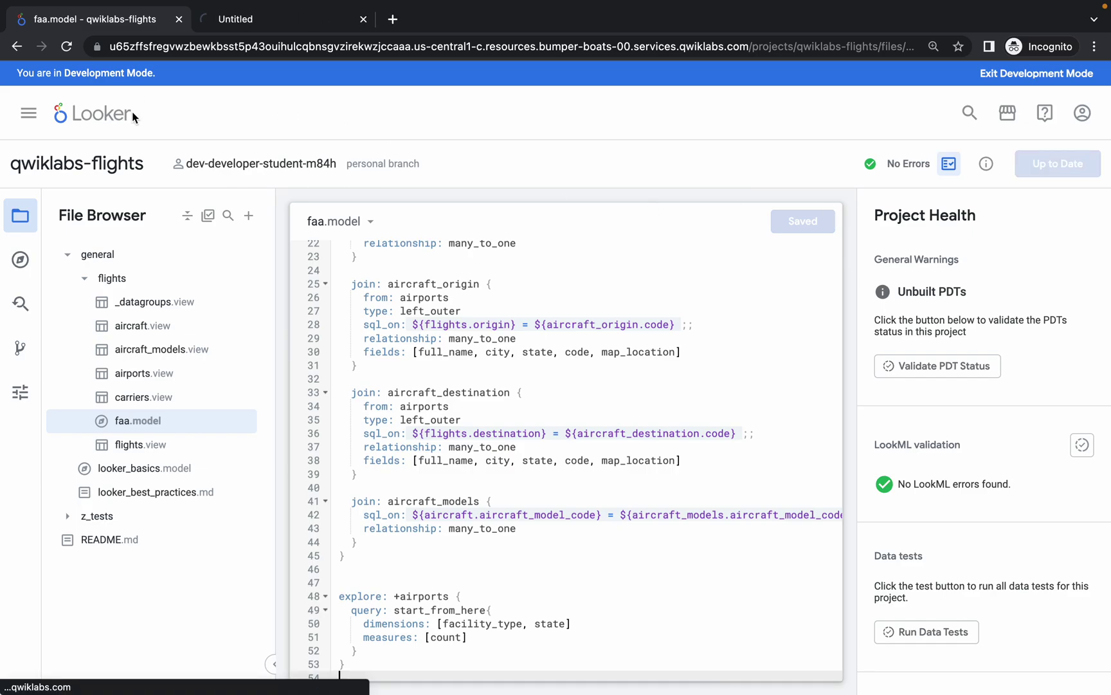
key(ctrl+Left)
- Review the Look #2 requirement to build from the Airports dataset
click(201, 39)
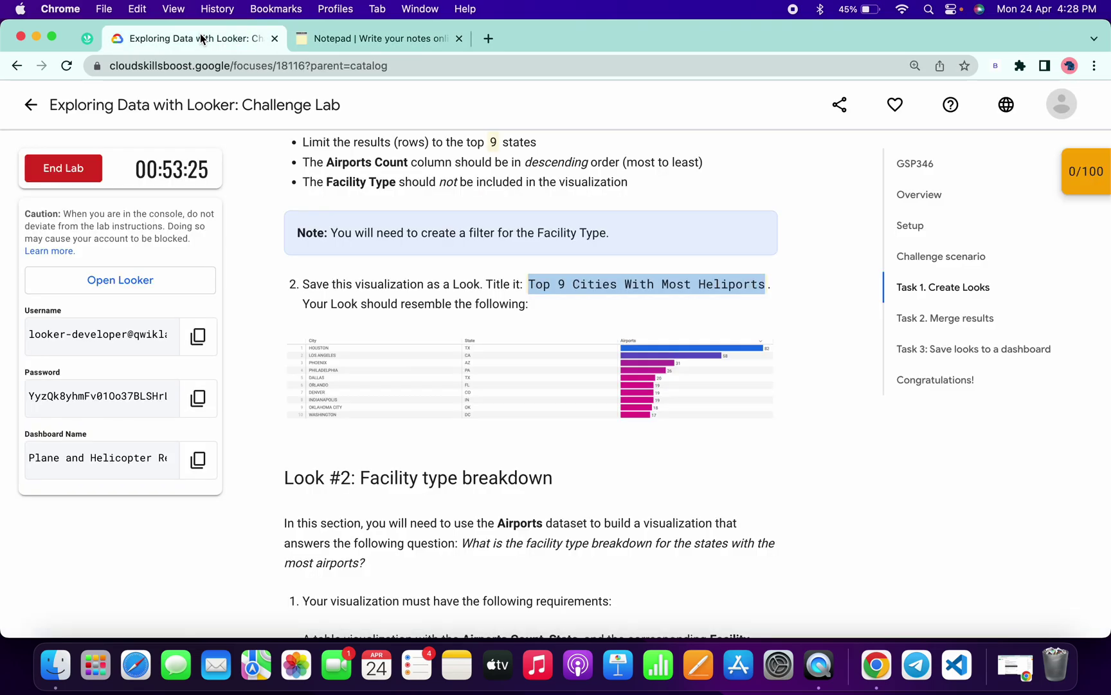
scroll(402, 287, down, 5)
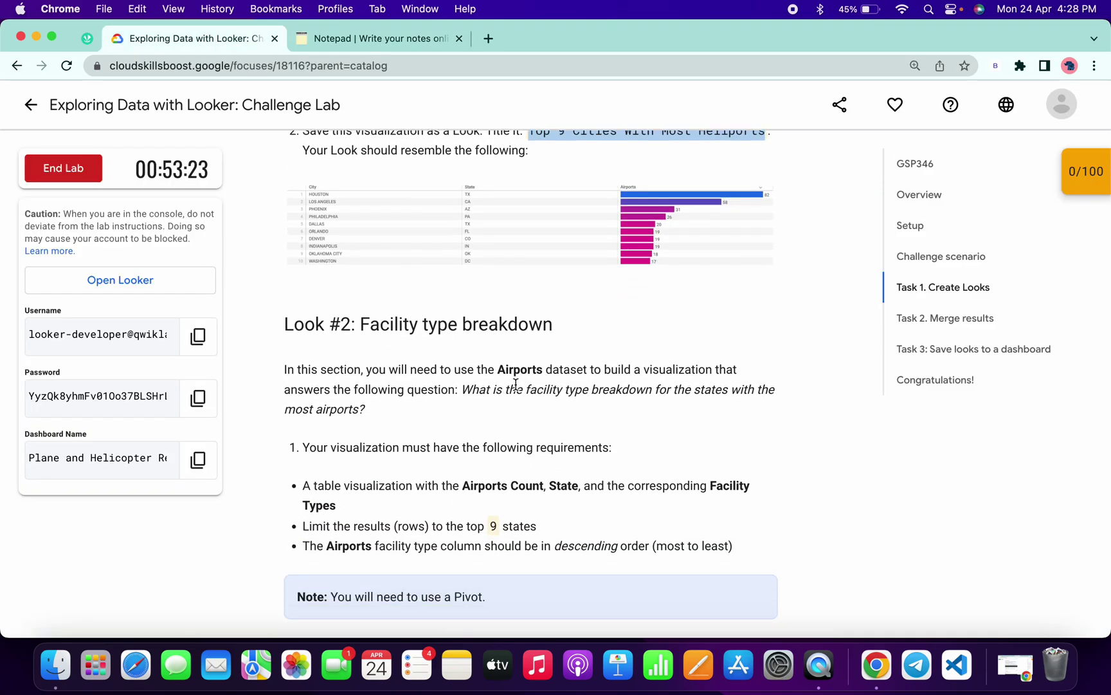
drag(497, 372, 589, 369)
key(ctrl+Right)
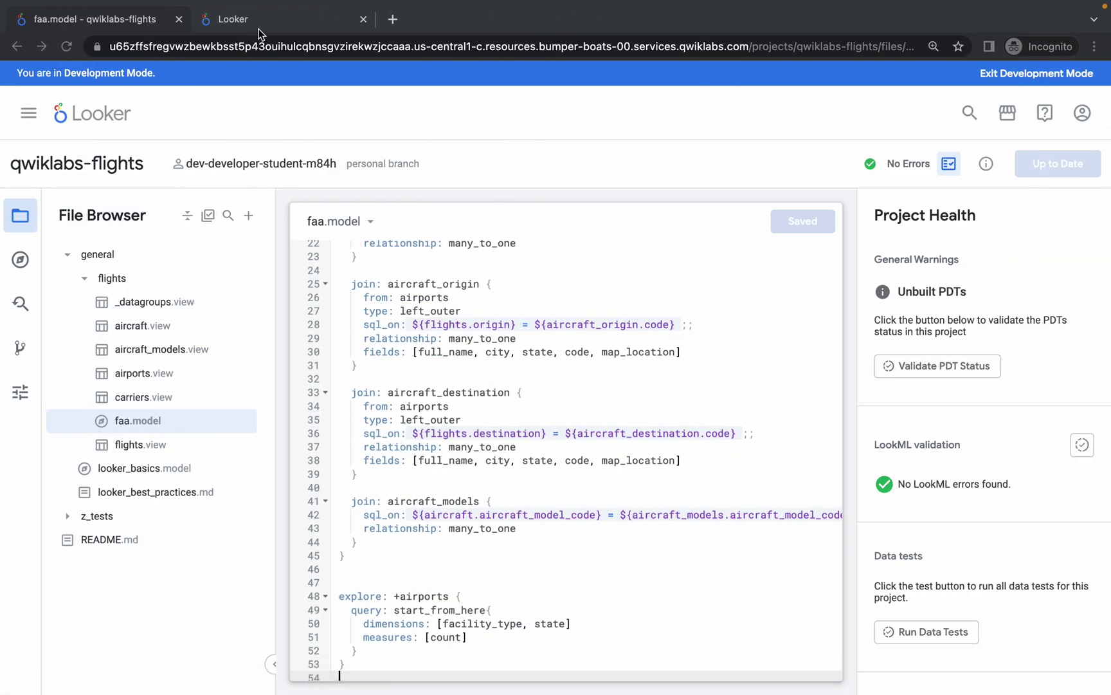
- Open the Airports explore and run its Start From Here prebuilt query
click(255, 22)
click(72, 173)
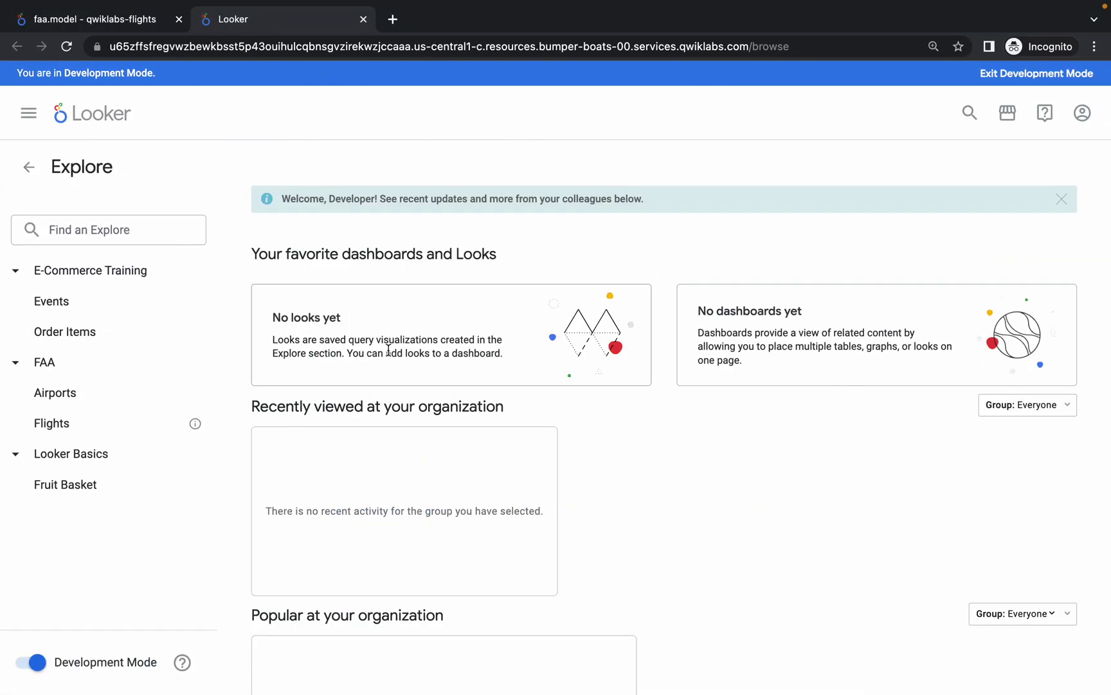
click(41, 392)
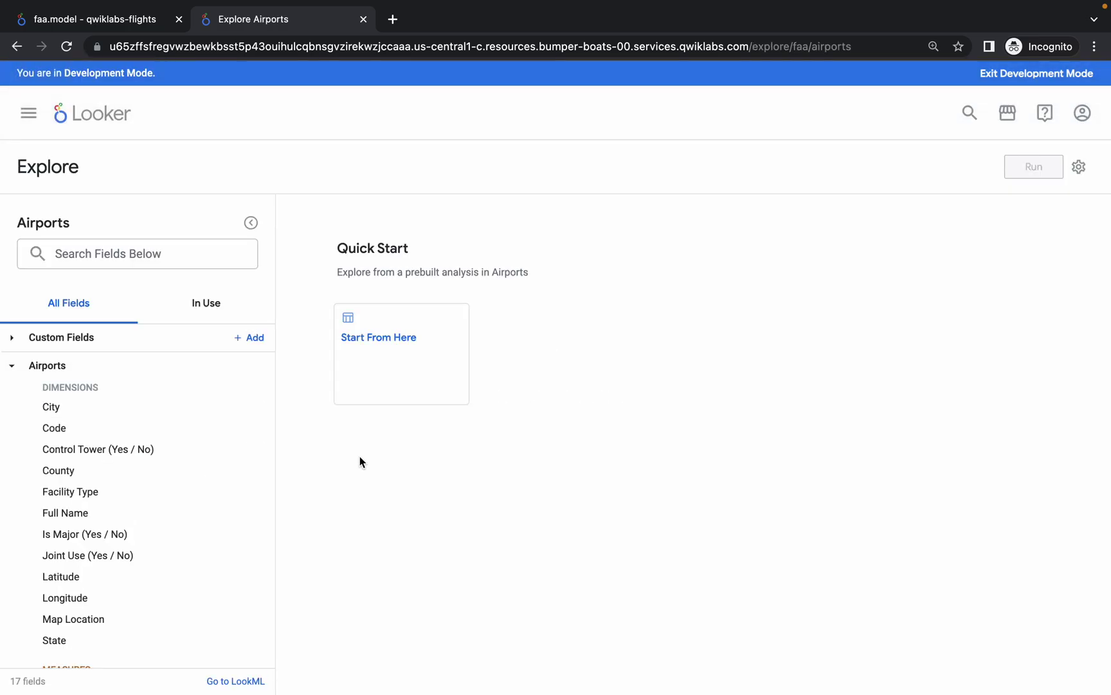
click(382, 351)
- Check the lab requirement on limiting the results
key(ctrl+Left)
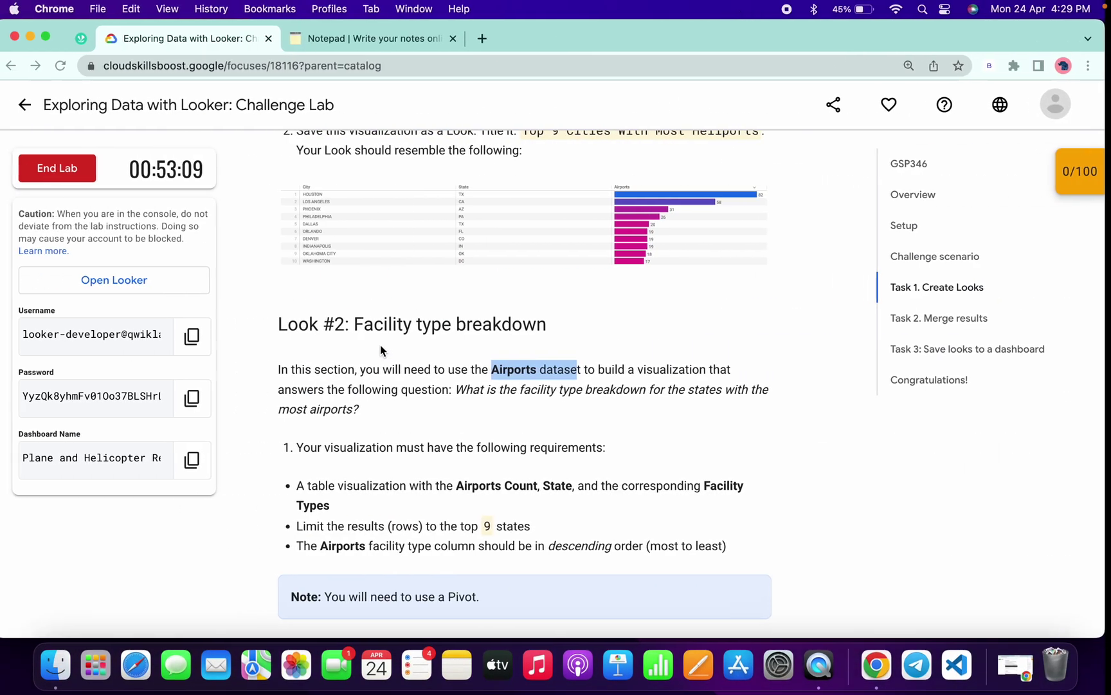
scroll(388, 350, down, 3)
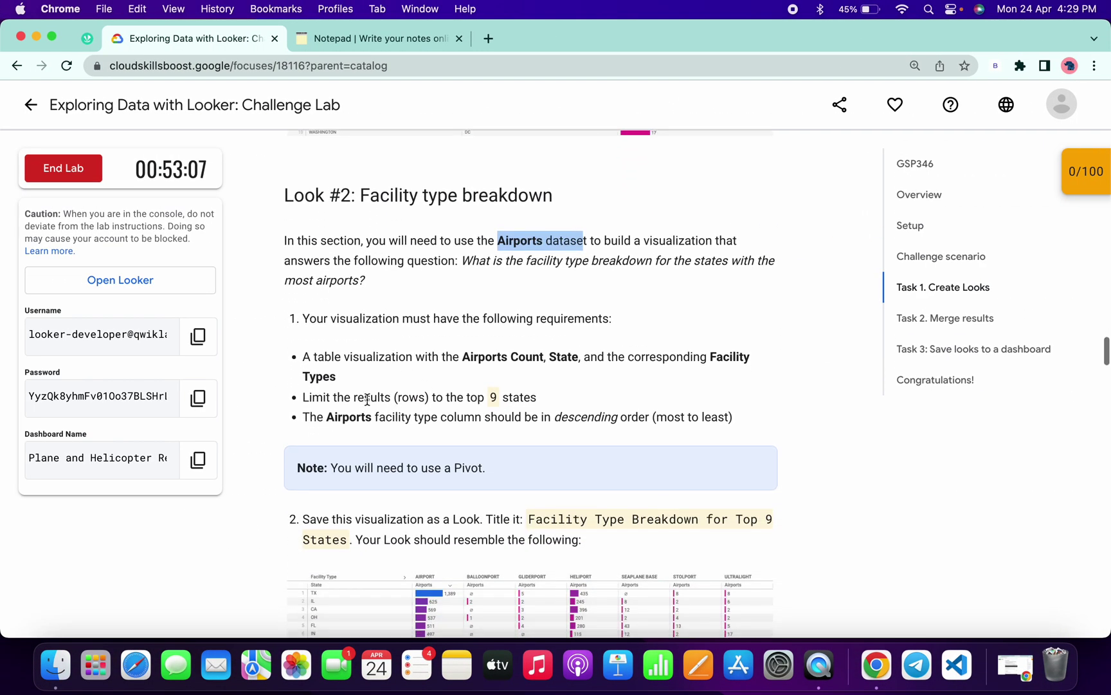
drag(310, 394, 402, 395)
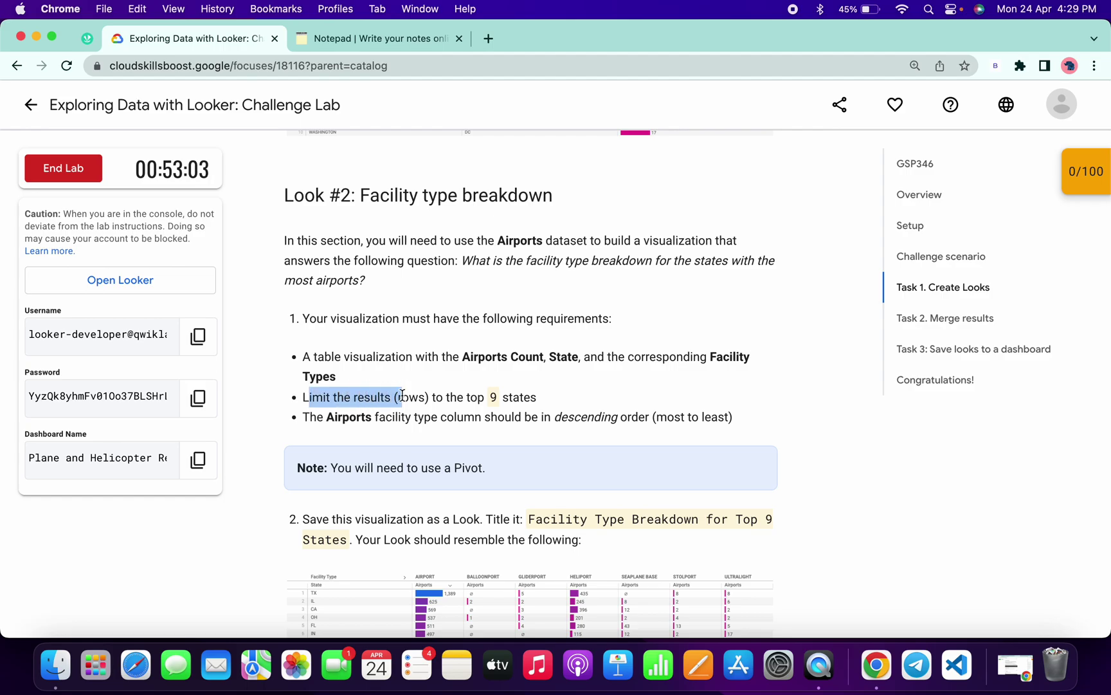
key(ctrl+Right)
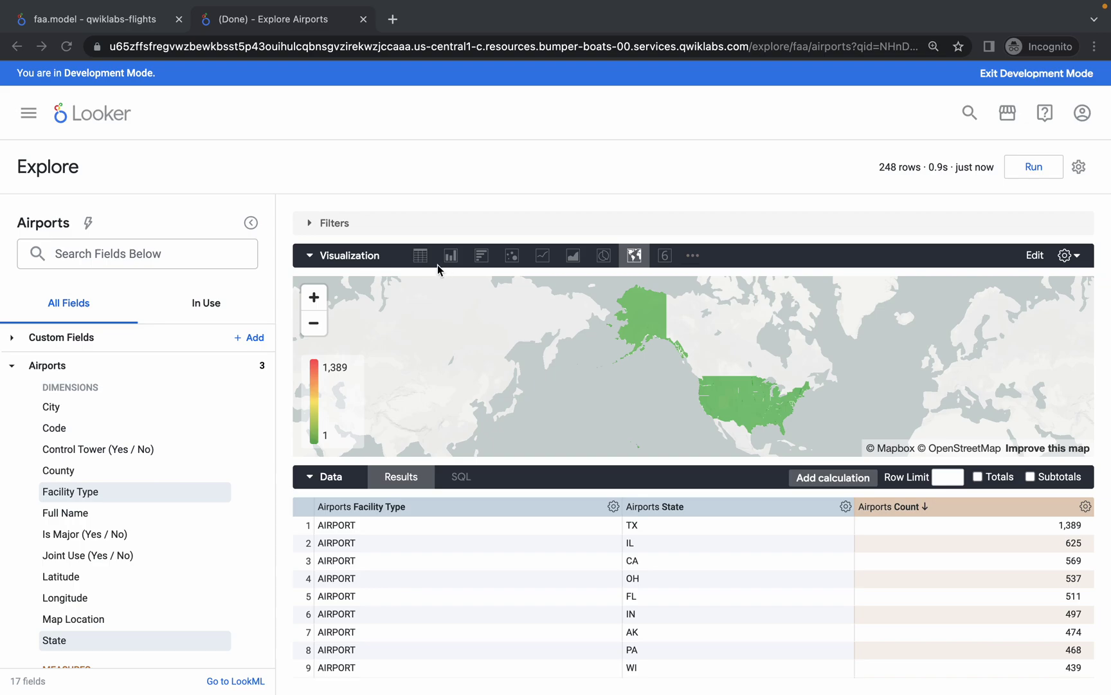
- Show the Airports results as a table with a 9-row limit, noting the Pivot requirement
click(421, 257)
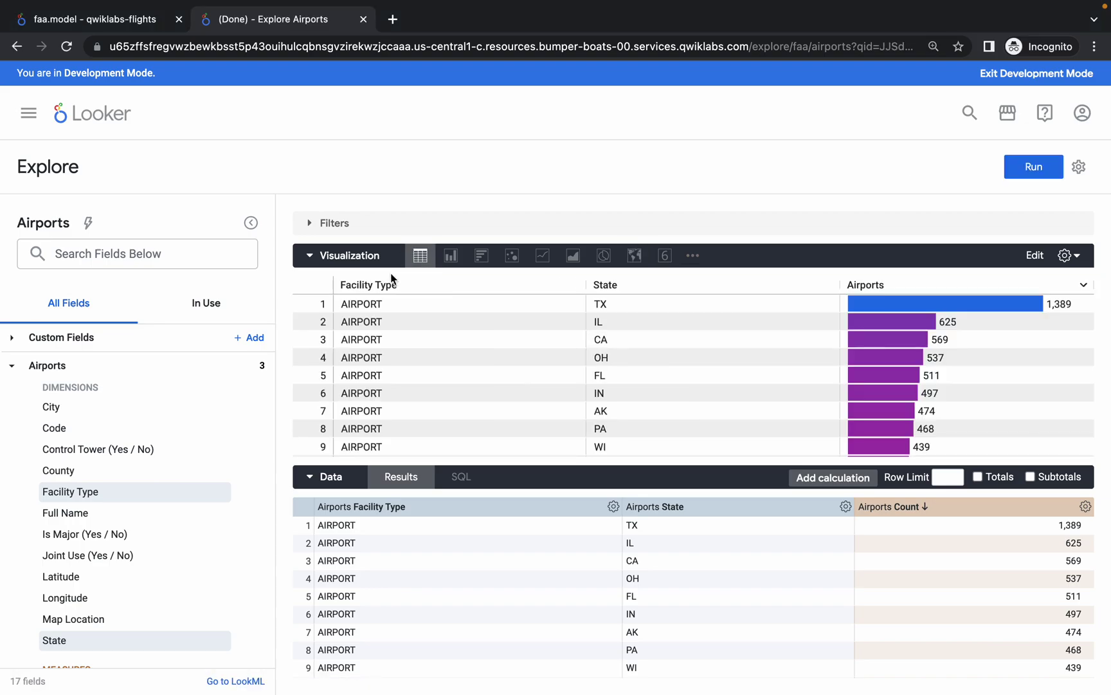
click(943, 479)
text(9)
key(super+Tab)
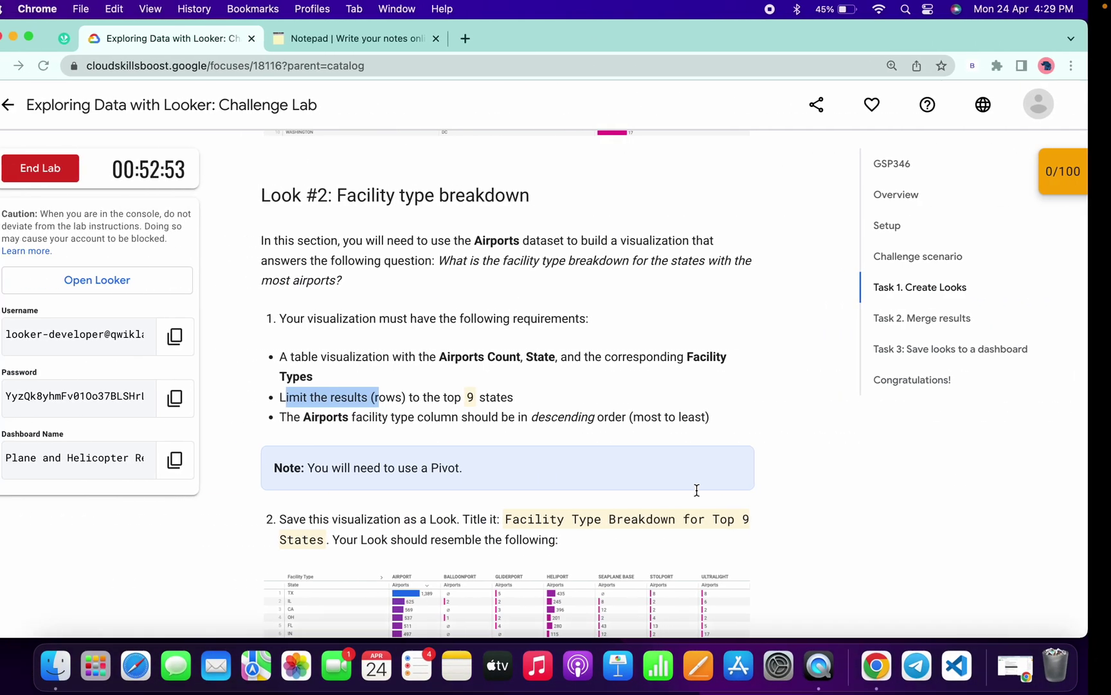
drag(335, 462, 499, 478)
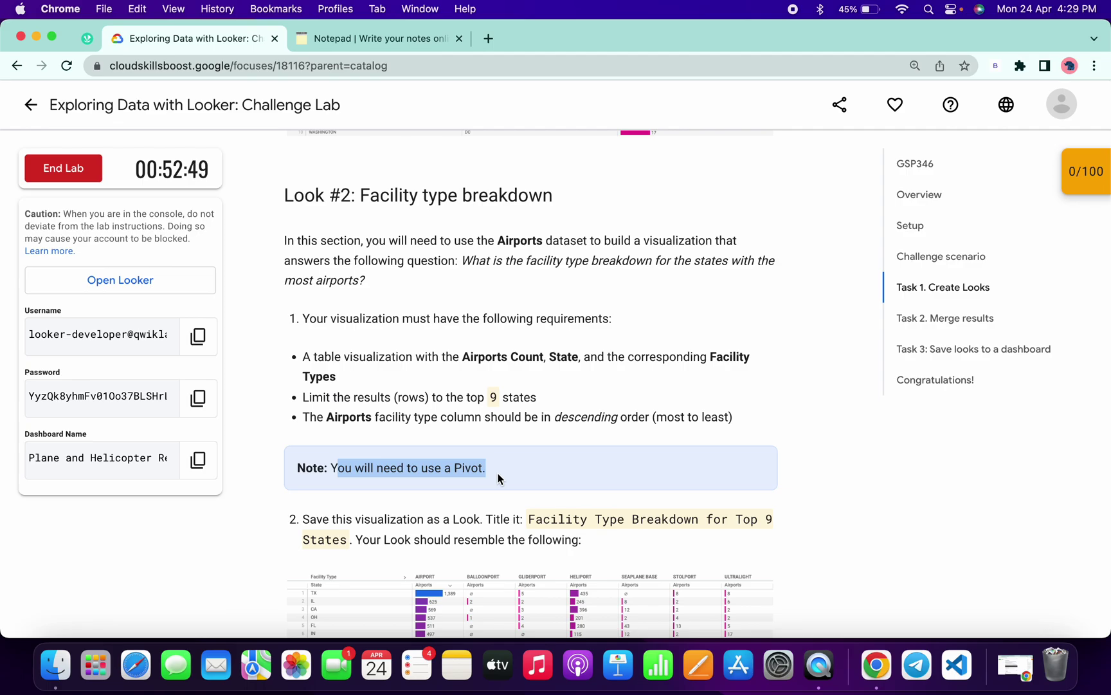
key(super+Tab)
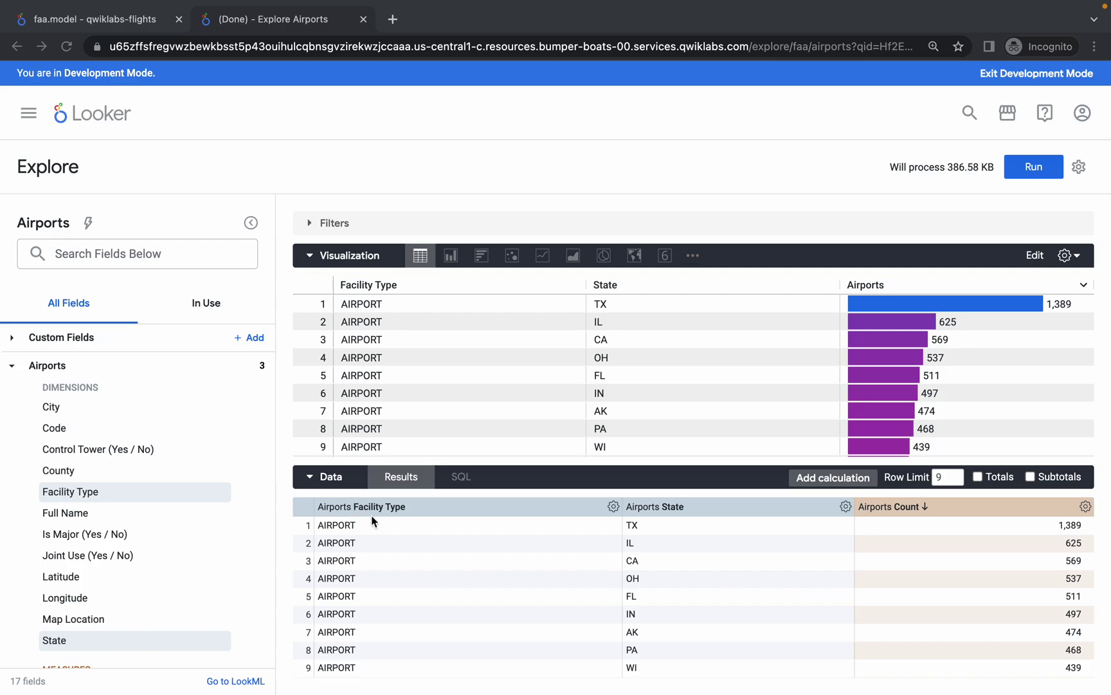
- Pivot the results on Facility Type, sort the pivot columns, and rerun the query
click(241, 492)
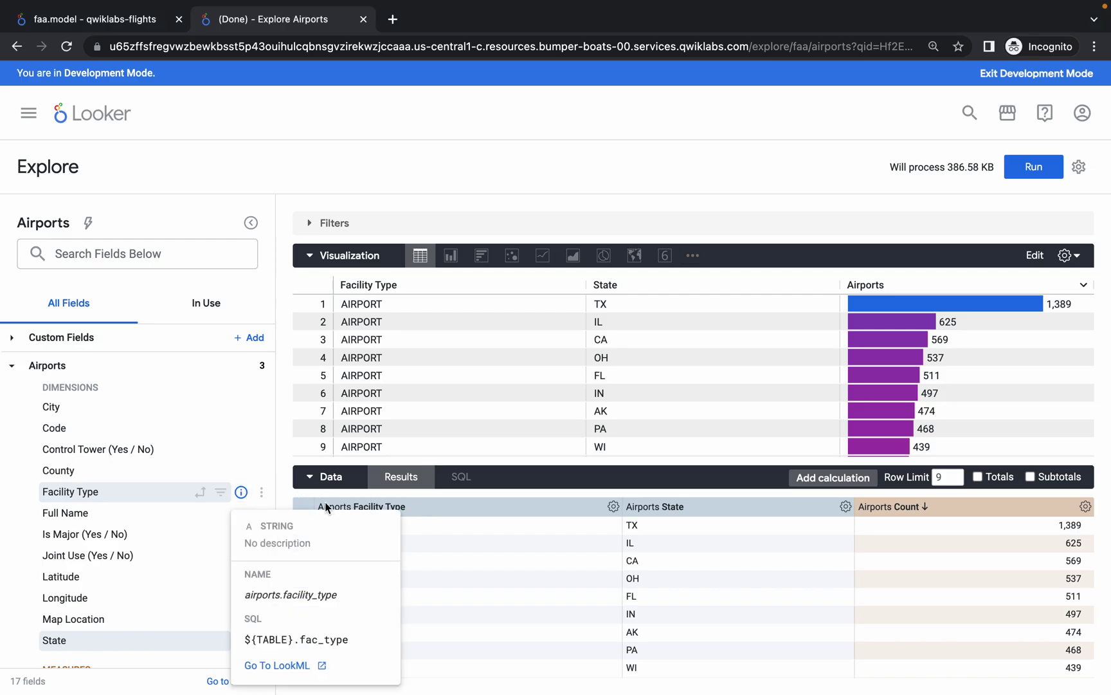
click(434, 173)
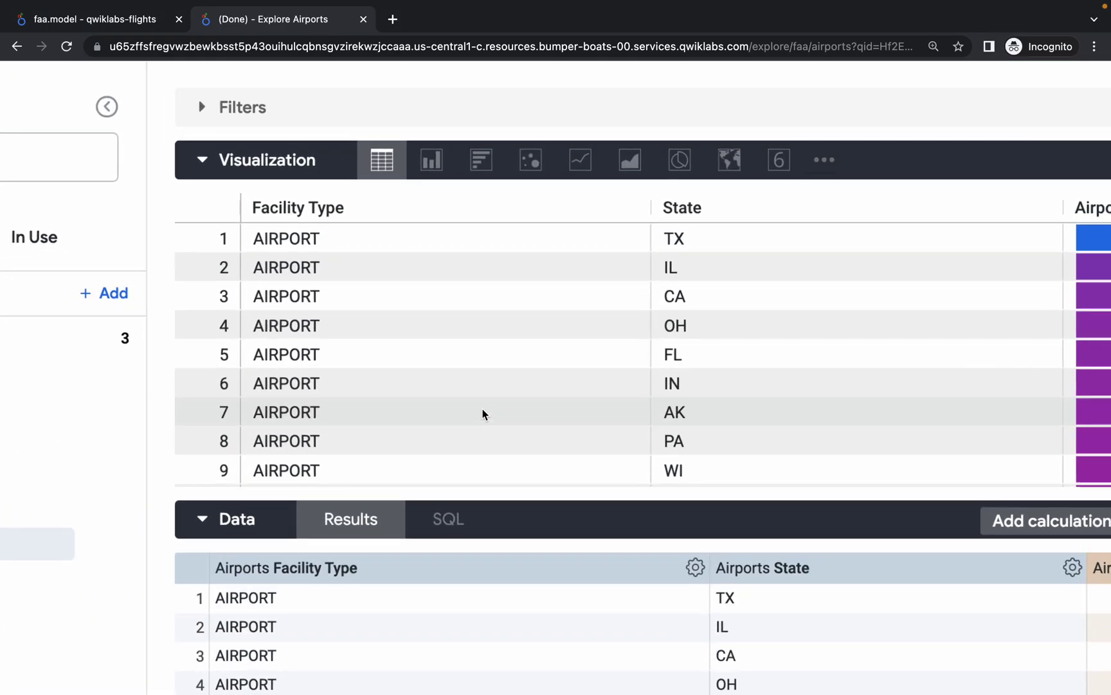
scroll(483, 413, down, 3)
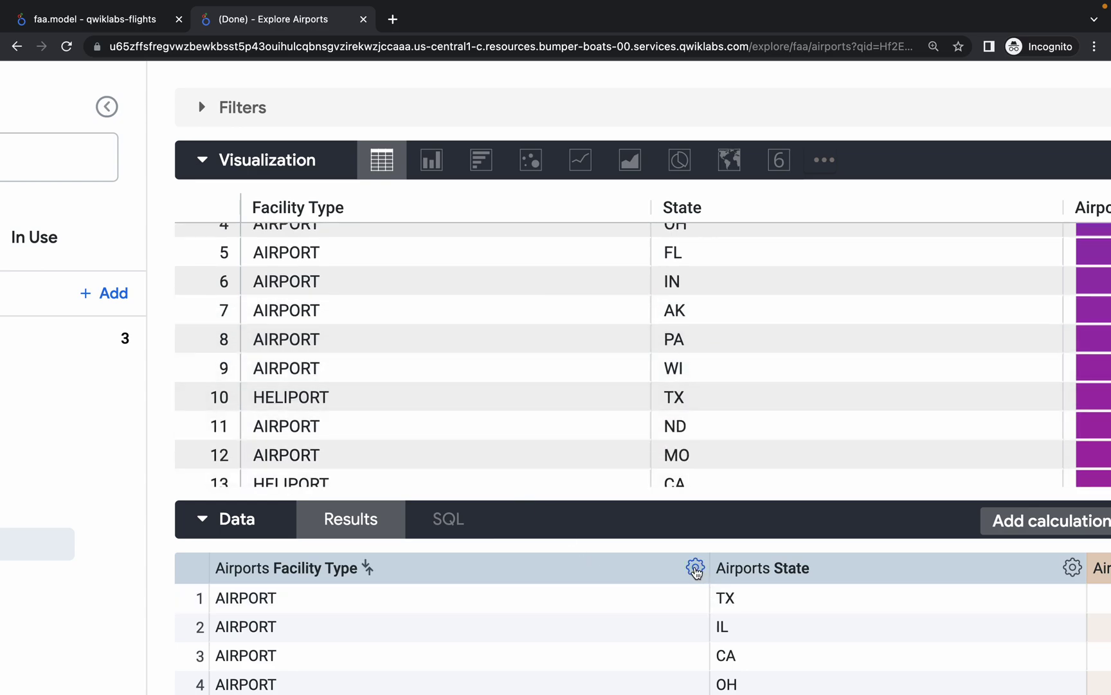
click(695, 568)
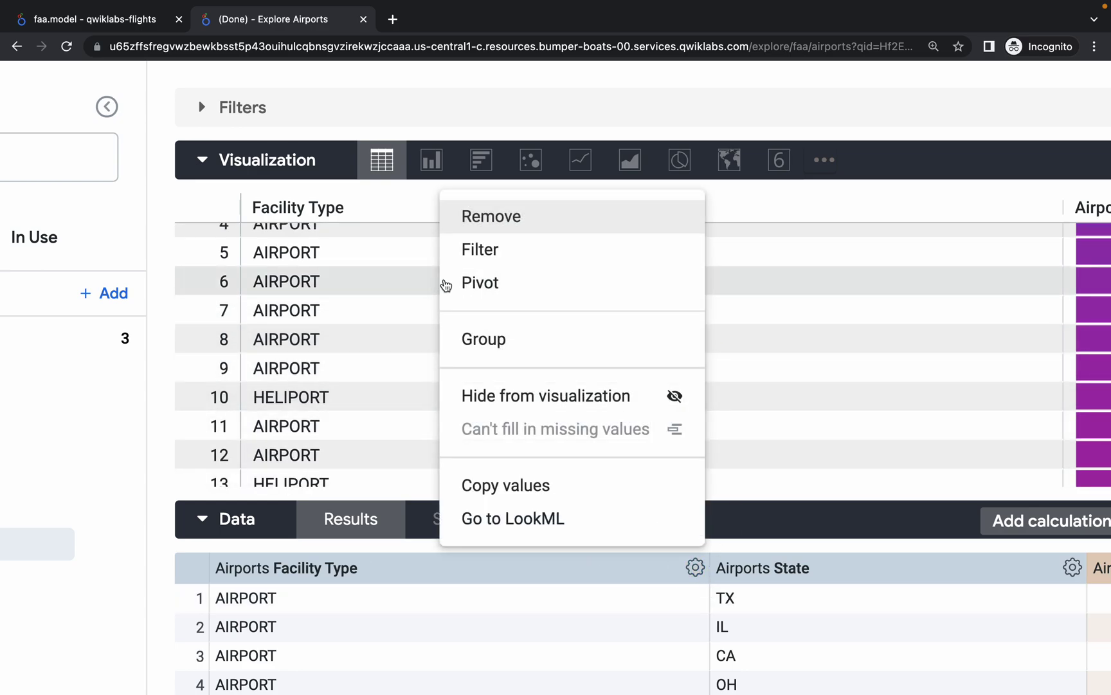
click(477, 286)
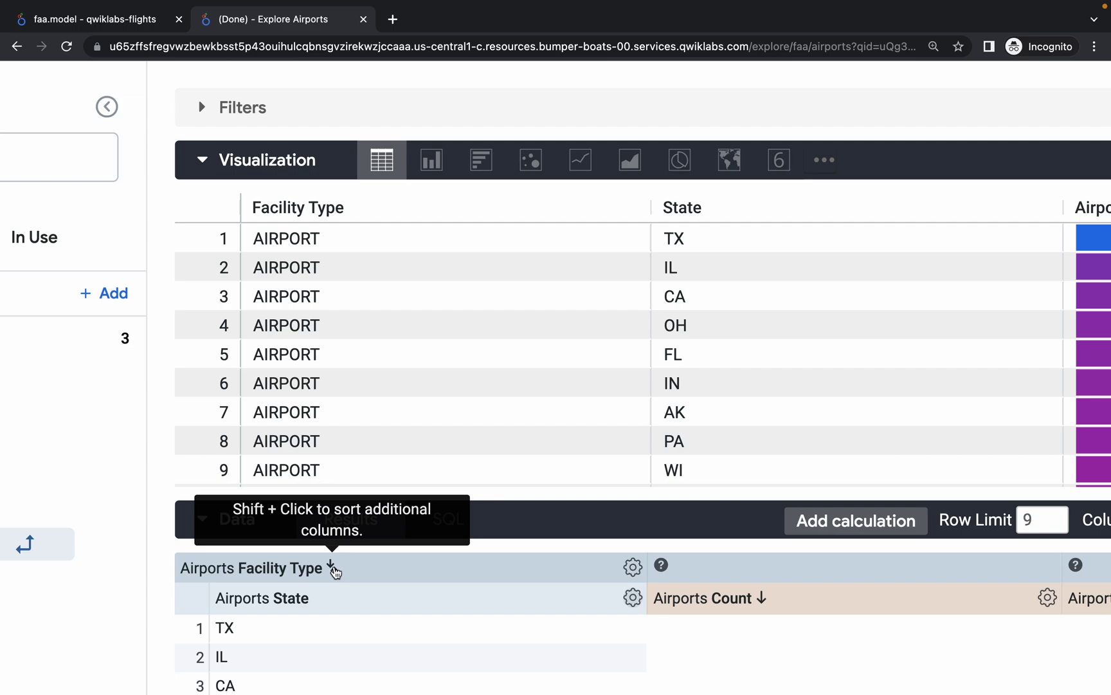
click(332, 569)
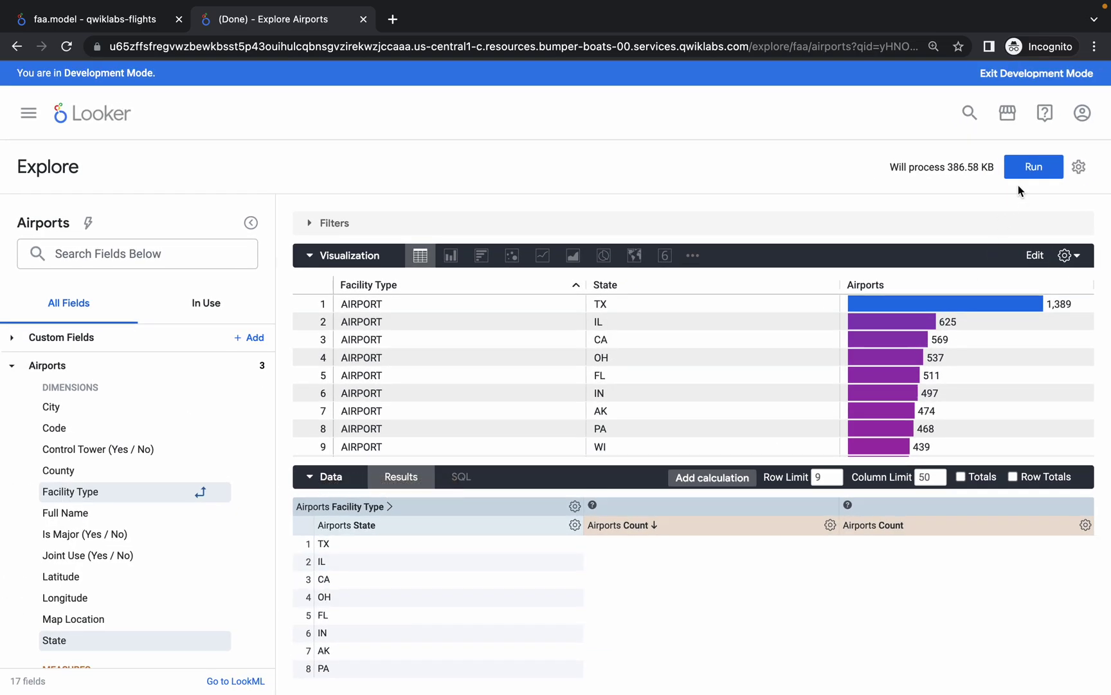
click(1032, 168)
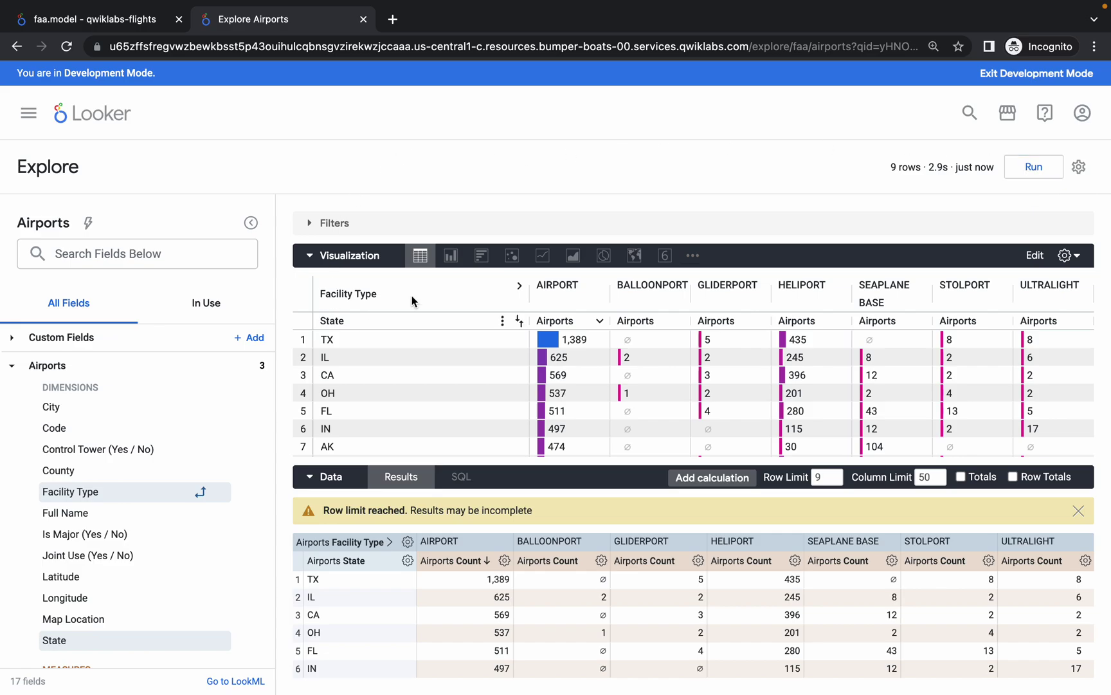
- Compare results with the lab's example table and copy the required Look title
key(ctrl+Left)
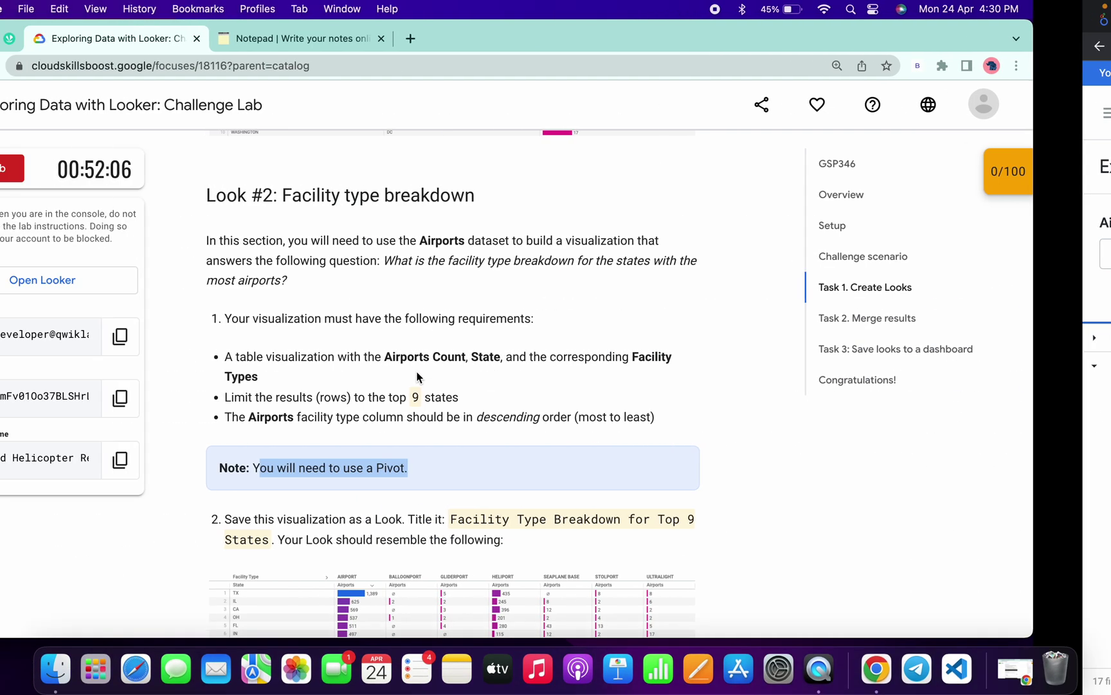
scroll(414, 489, down, 4)
click(441, 426)
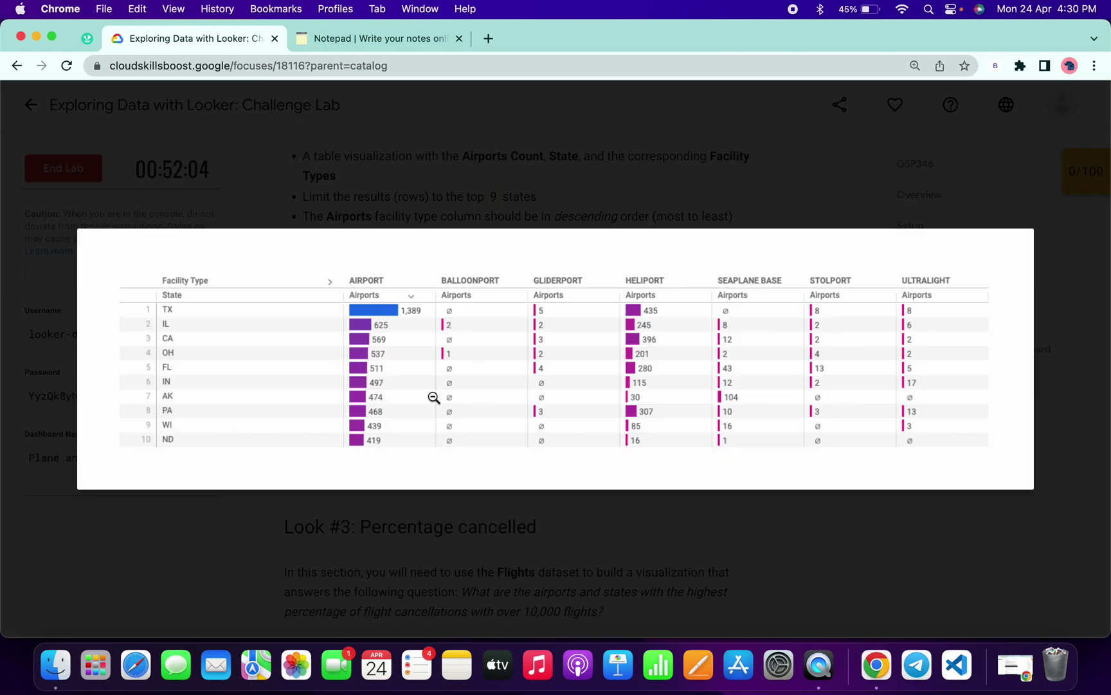
key(ctrl+Right)
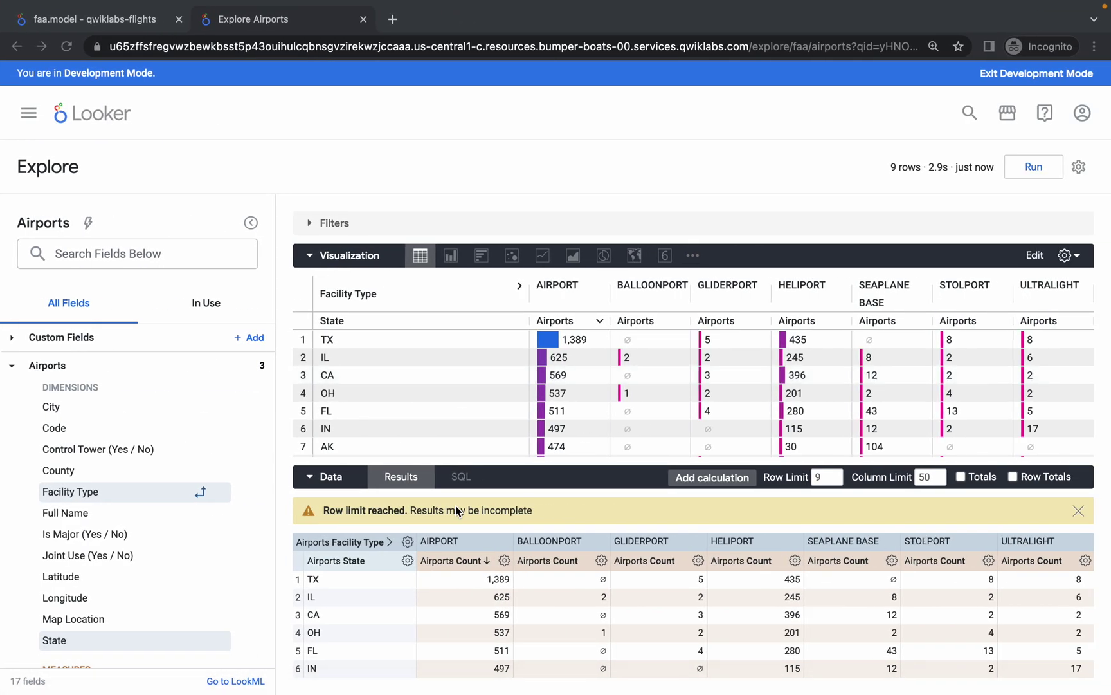
key(ctrl+Left)
click(537, 557)
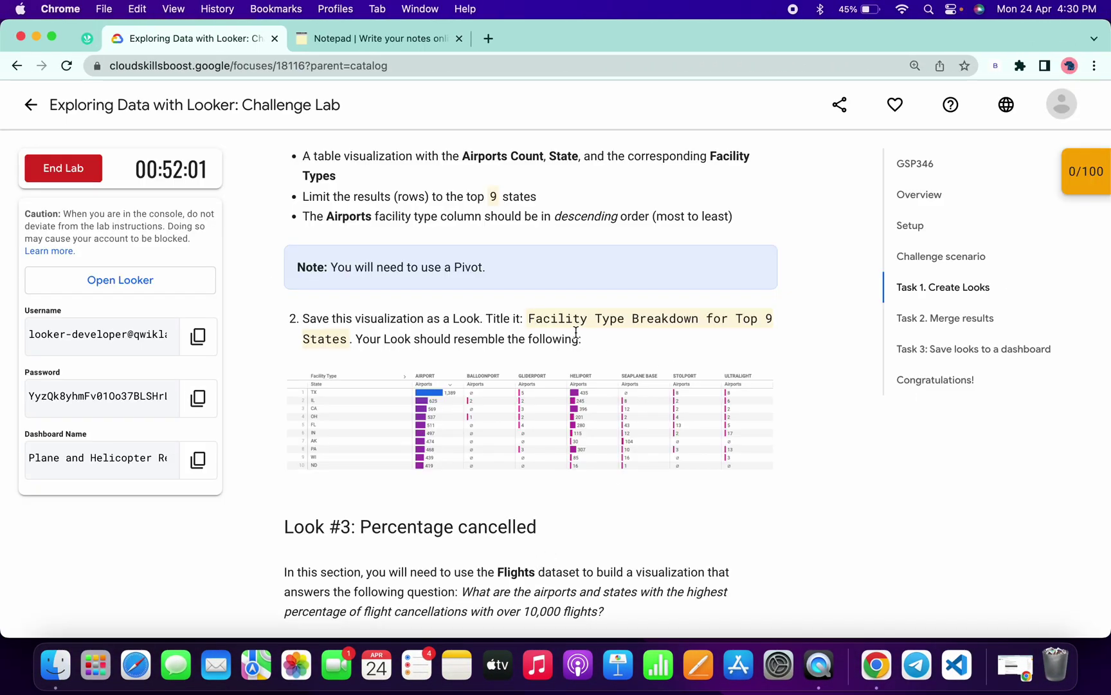
drag(530, 317, 351, 340)
key(super+c)
- Save the table as Look 'Facility Type Breakdown for Top 9 States' in Developer Student folder
key(ctrl+Right)
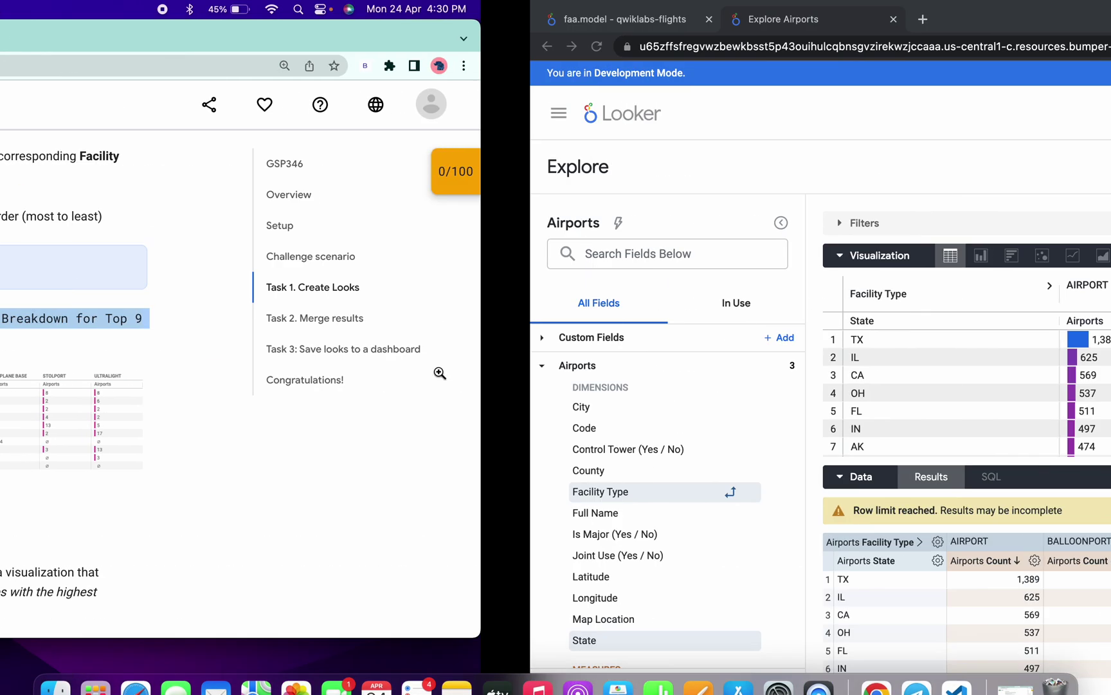
click(1080, 171)
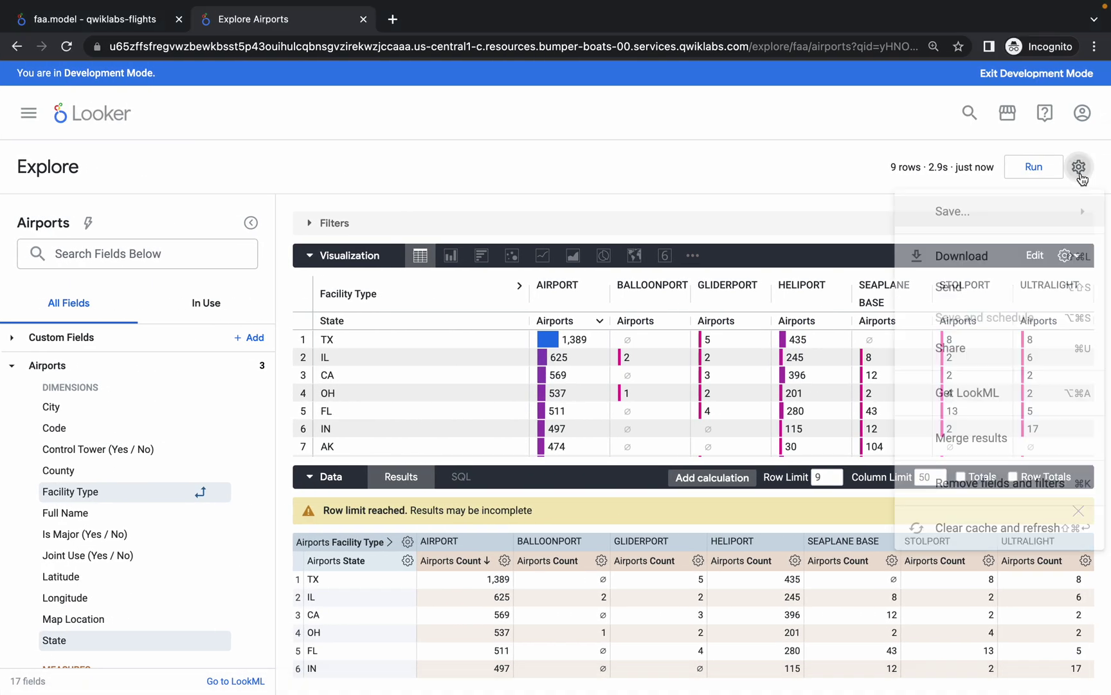
mouse_move(968, 216)
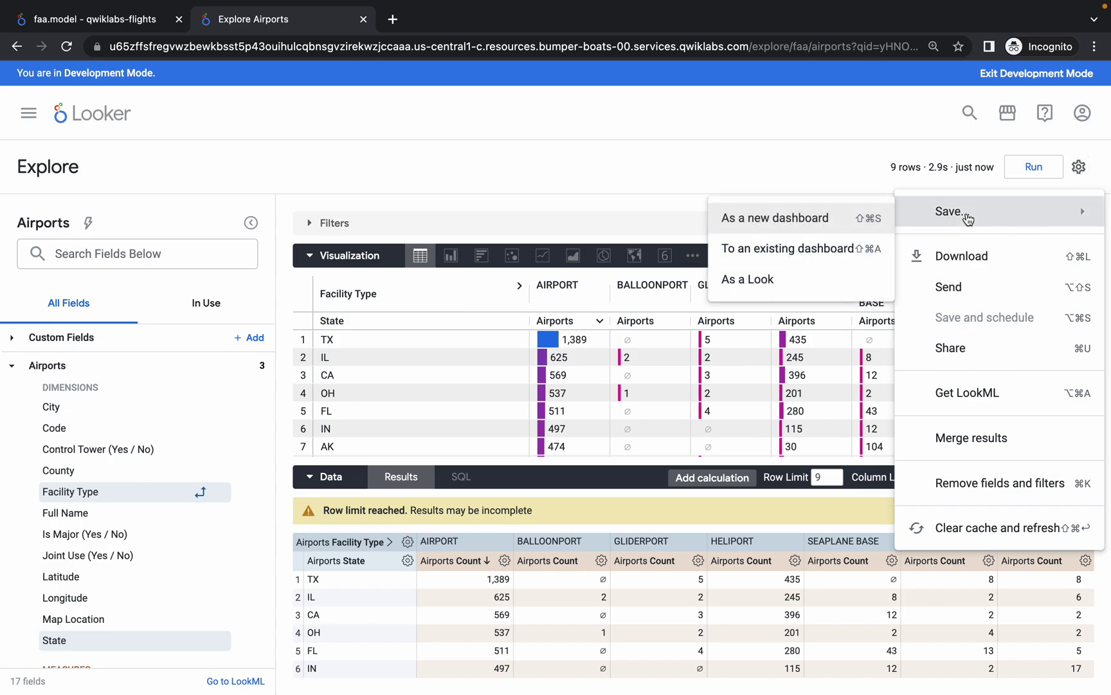
click(772, 279)
key(super+v)
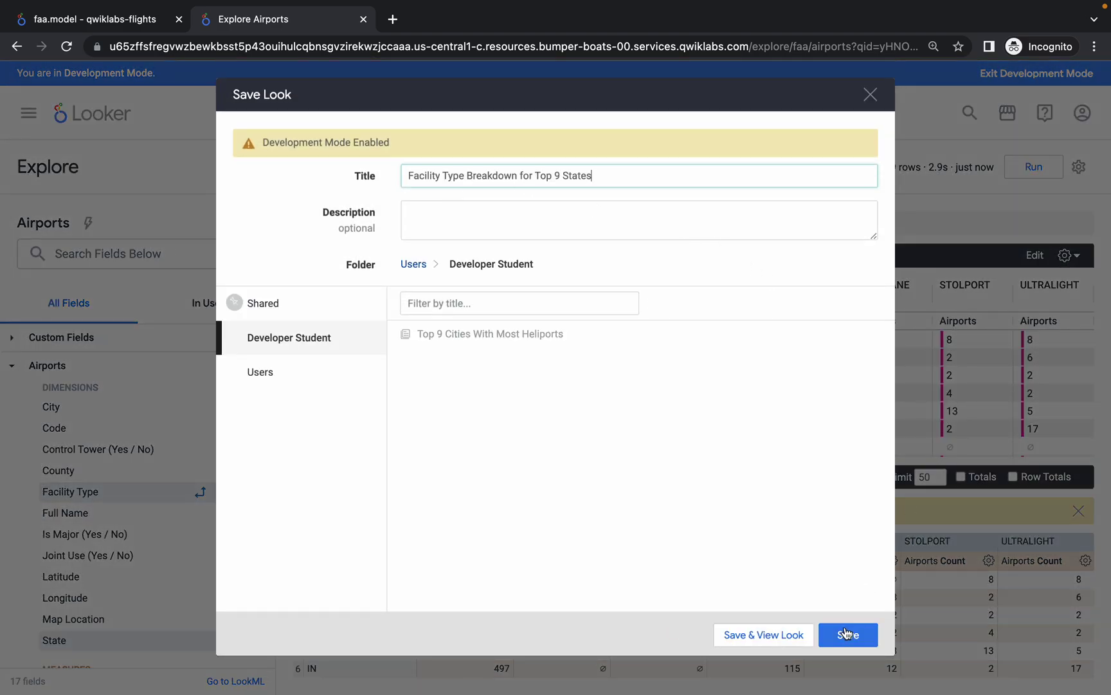
click(846, 634)
key(ctrl+Left)
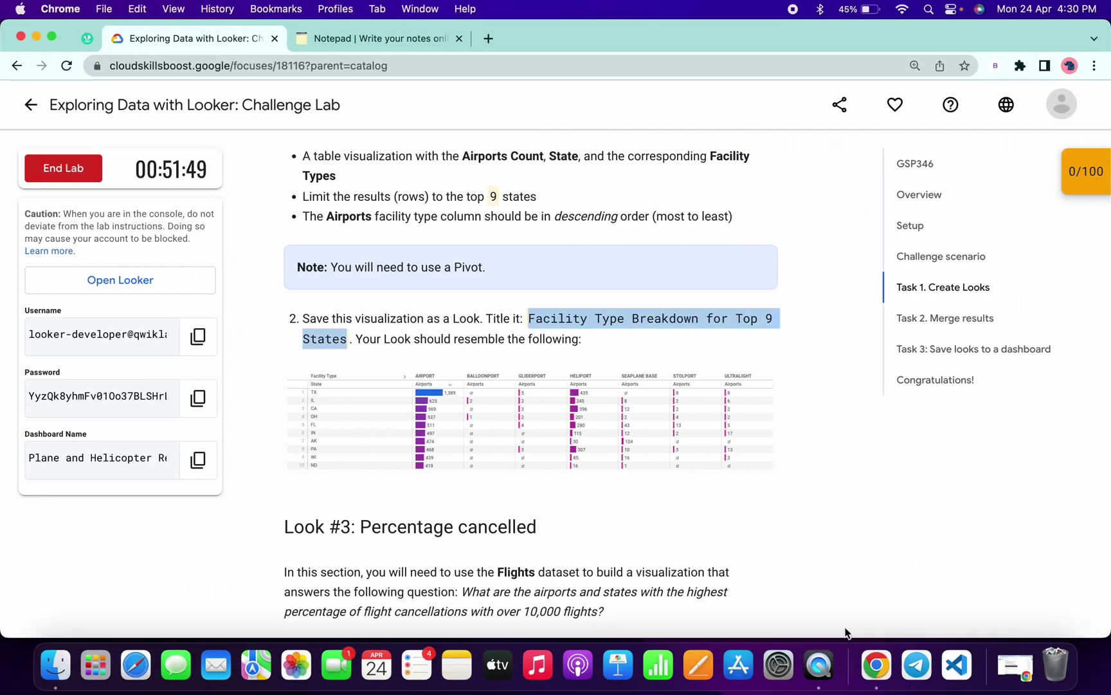
scroll(635, 454, down, 5)
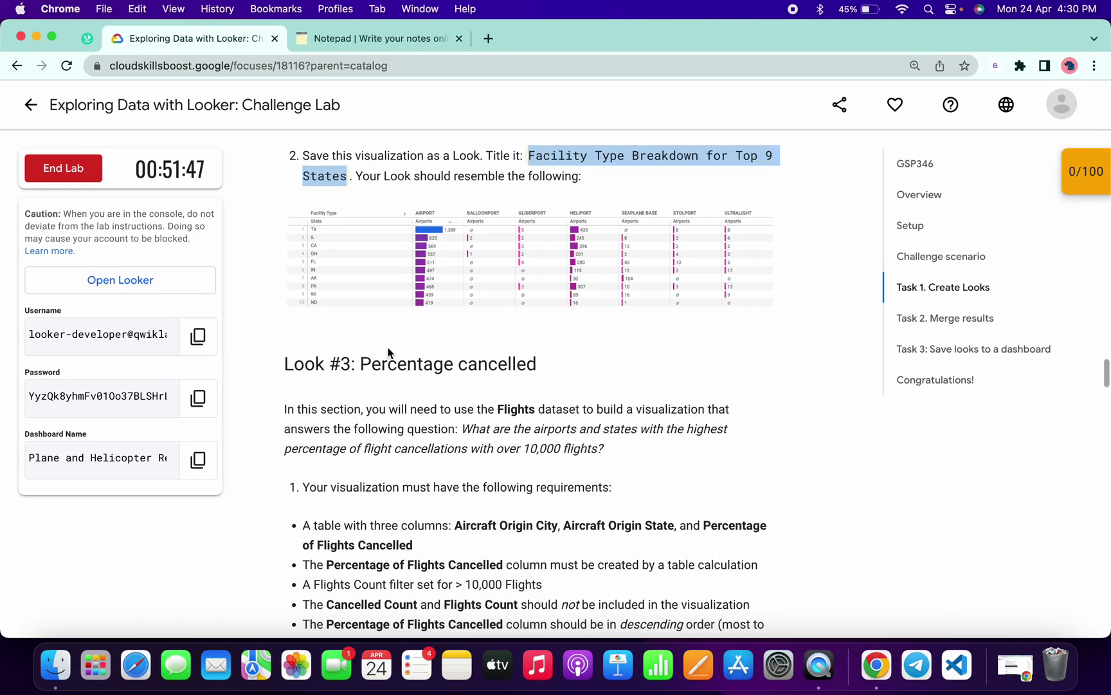
- Copy the Look 3 flights query block from the notes
click(320, 31)
scroll(156, 423, down, 5)
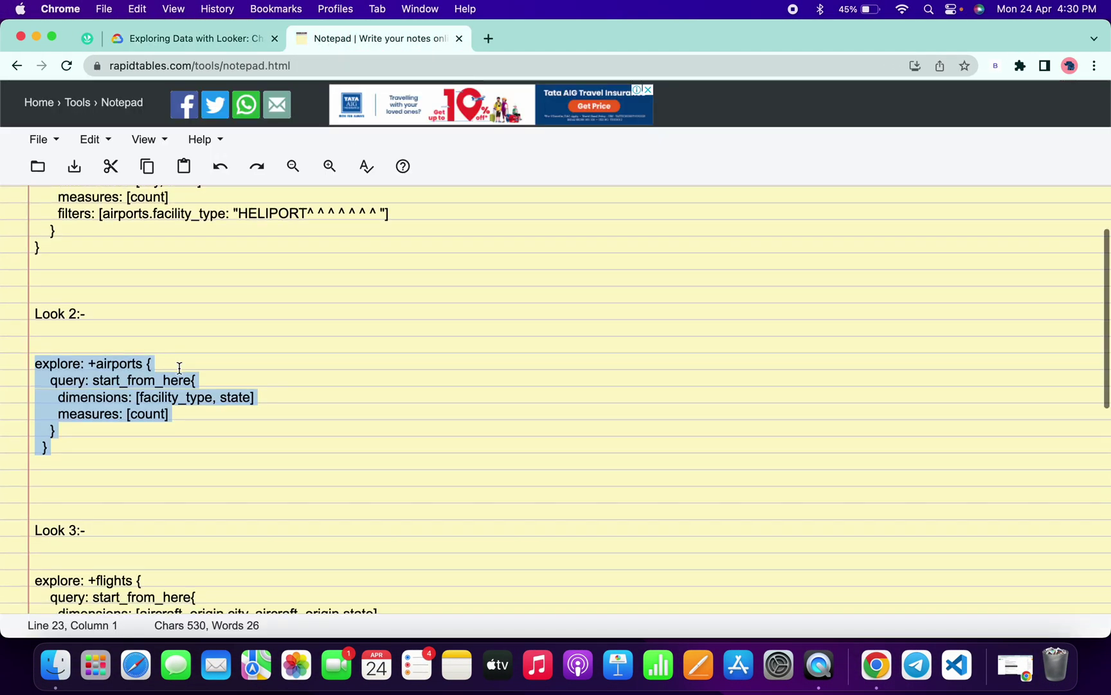
drag(47, 499, 31, 390)
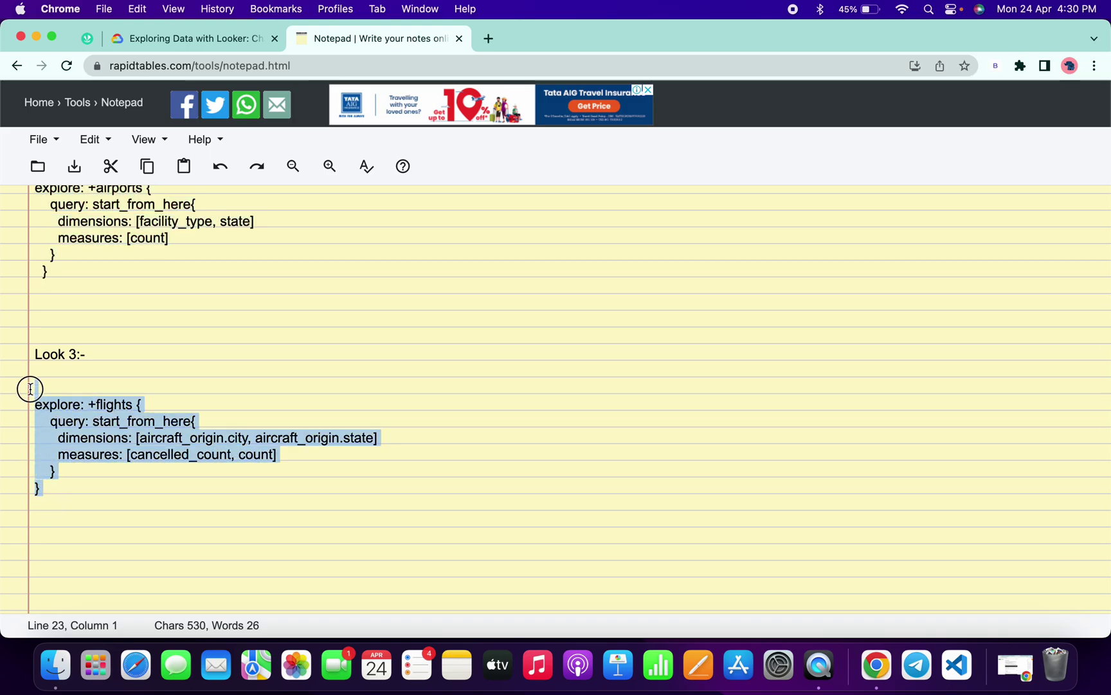
key(super+c)
key(ctrl+Right)
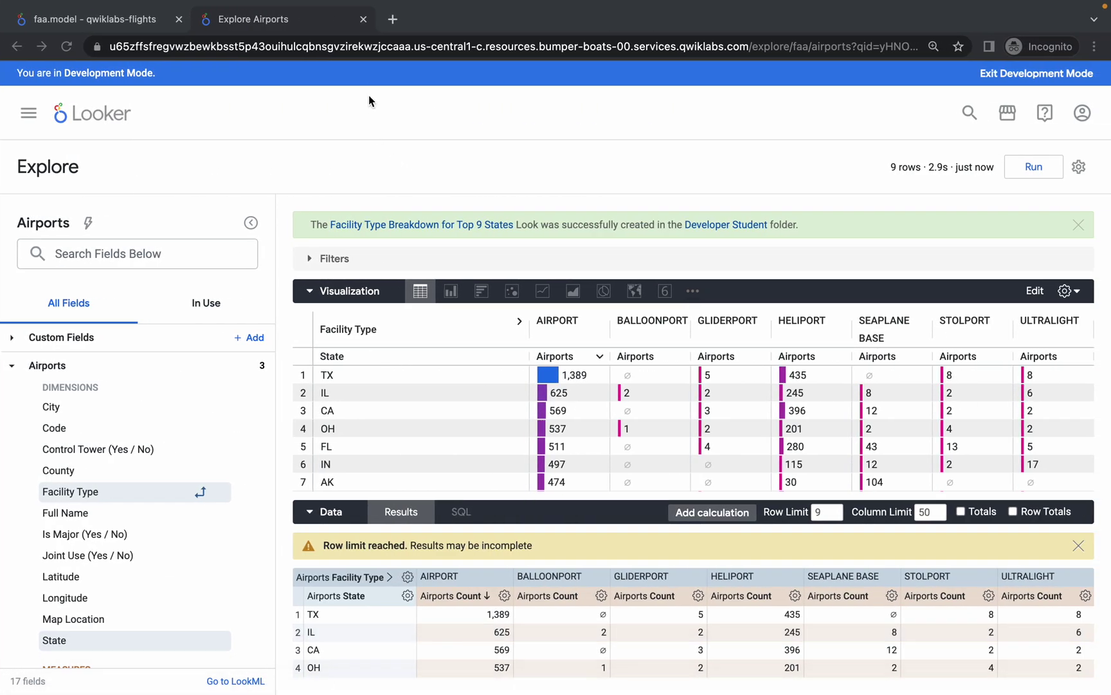
- Replace the explore: +airports block in faa.model with the flights block
click(364, 20)
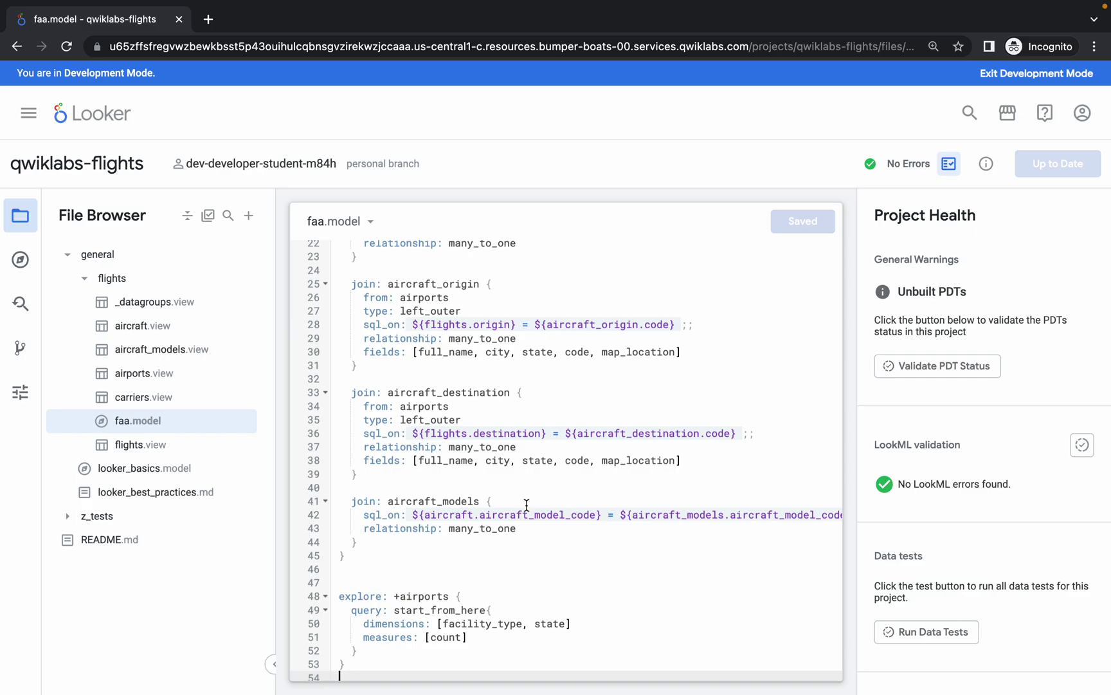
drag(350, 664, 337, 602)
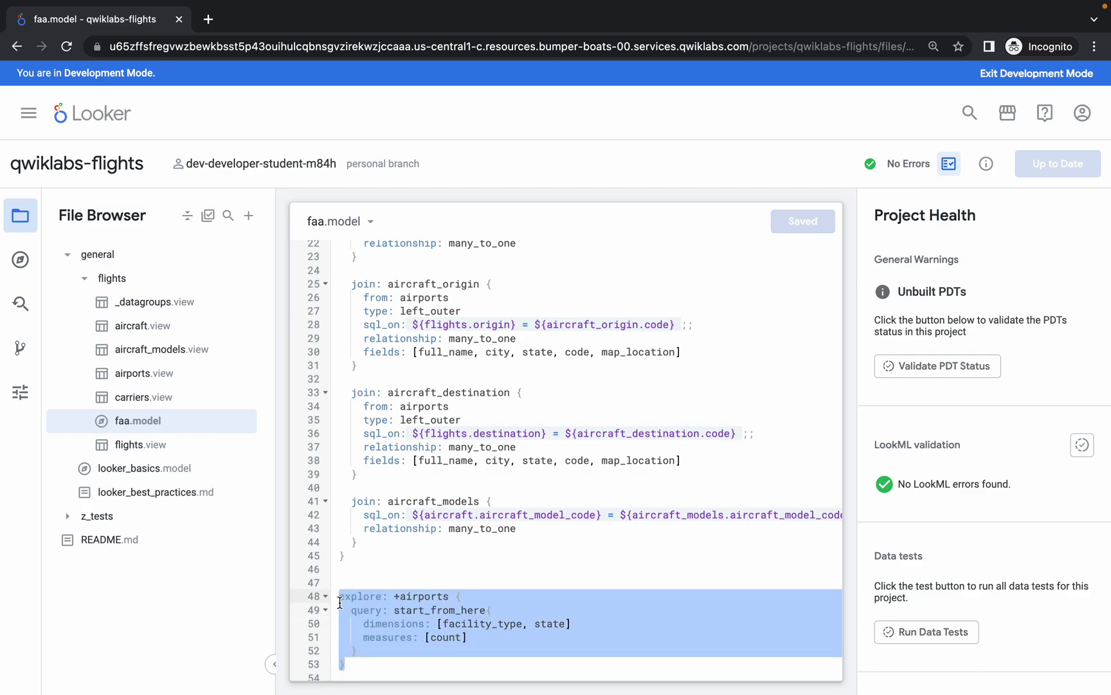
click(343, 596)
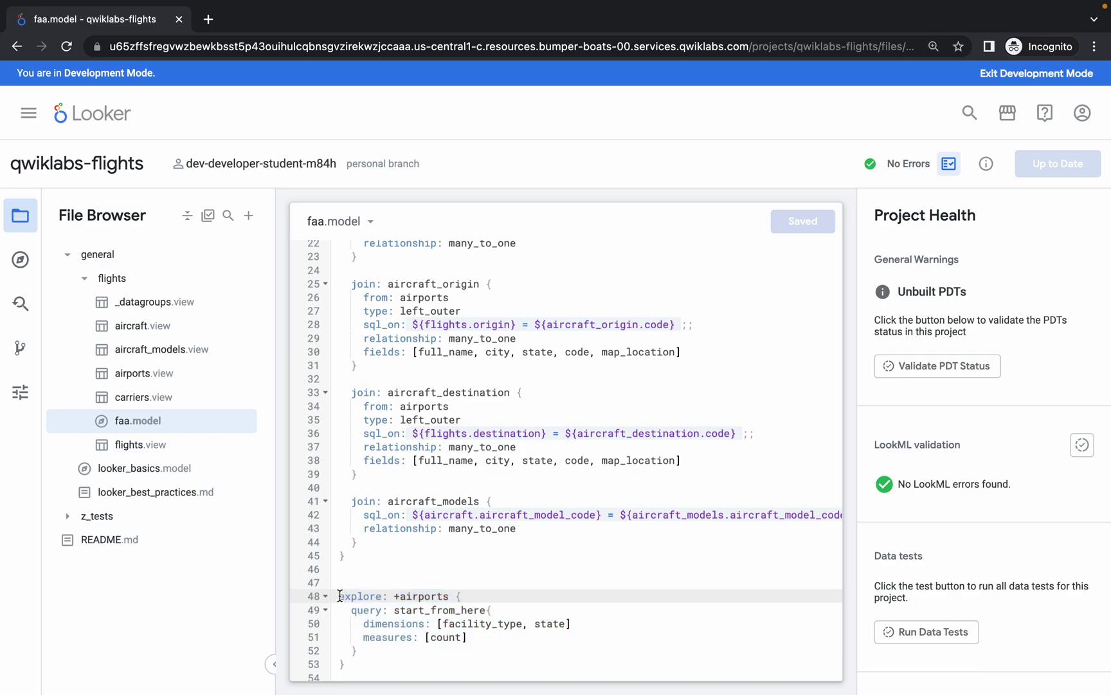
drag(340, 597, 371, 664)
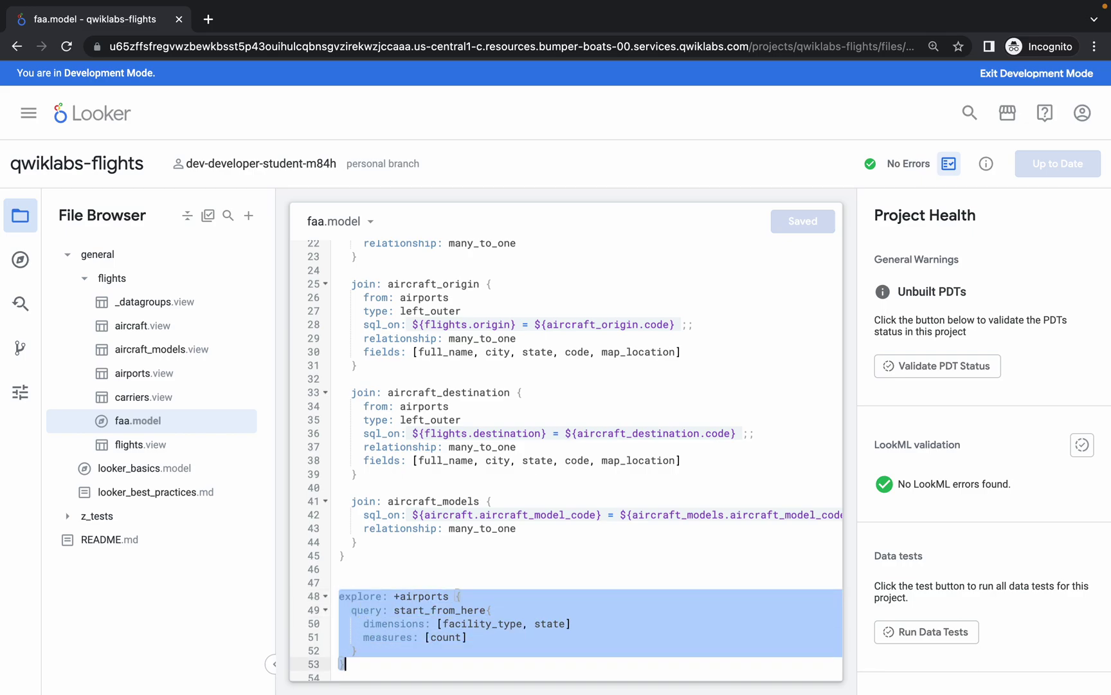
key(BackSpace)
key(ctrl+v)
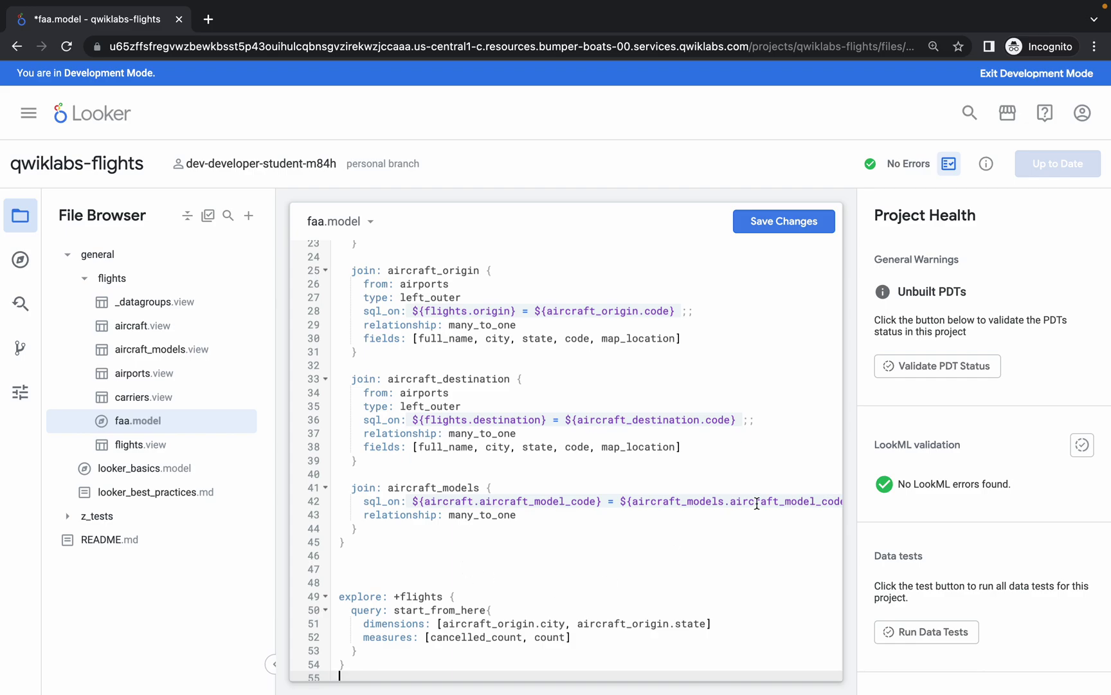
- Save, validate, commit as 'look3' and deploy faa.model, then open a new Looker tab
click(784, 220)
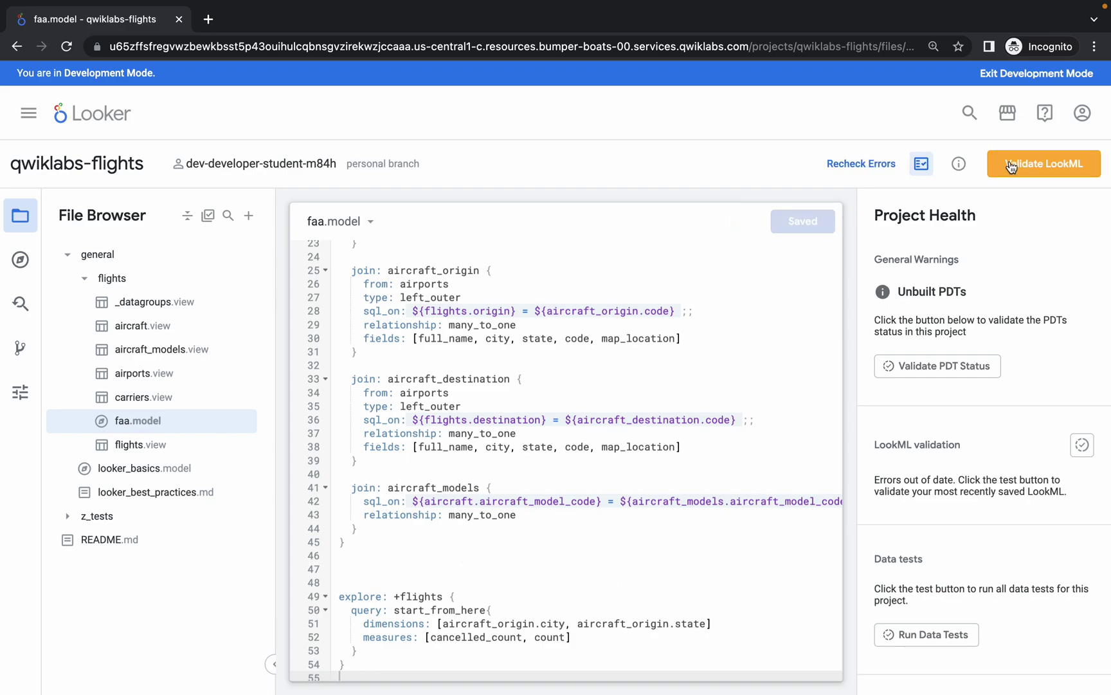
click(1011, 165)
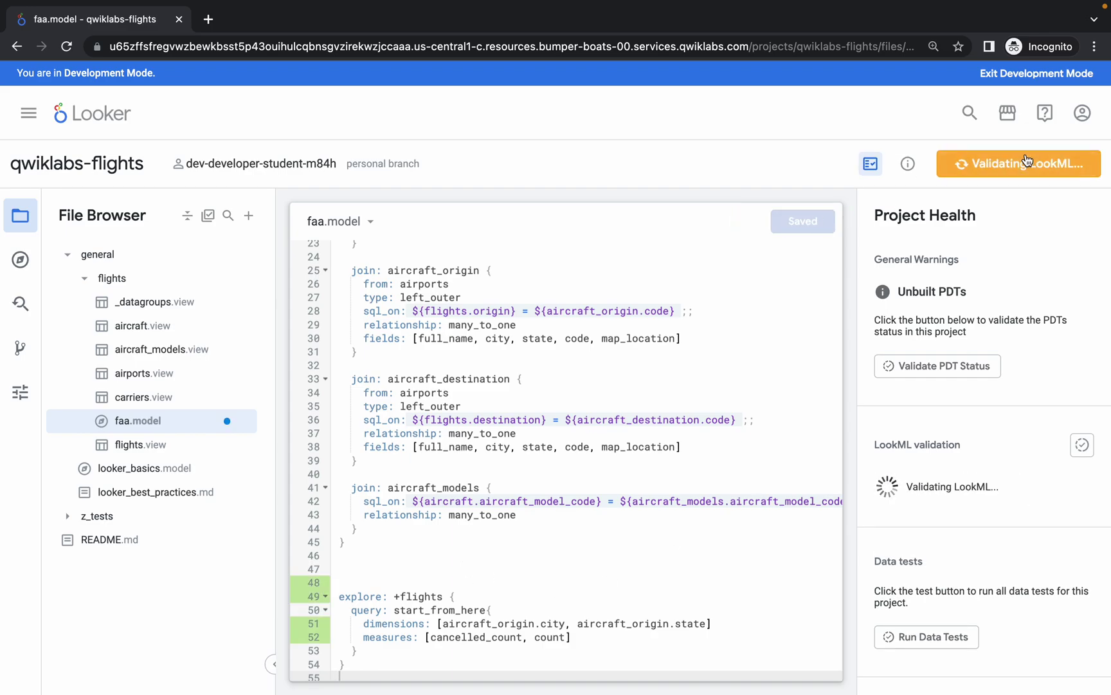
click(1026, 161)
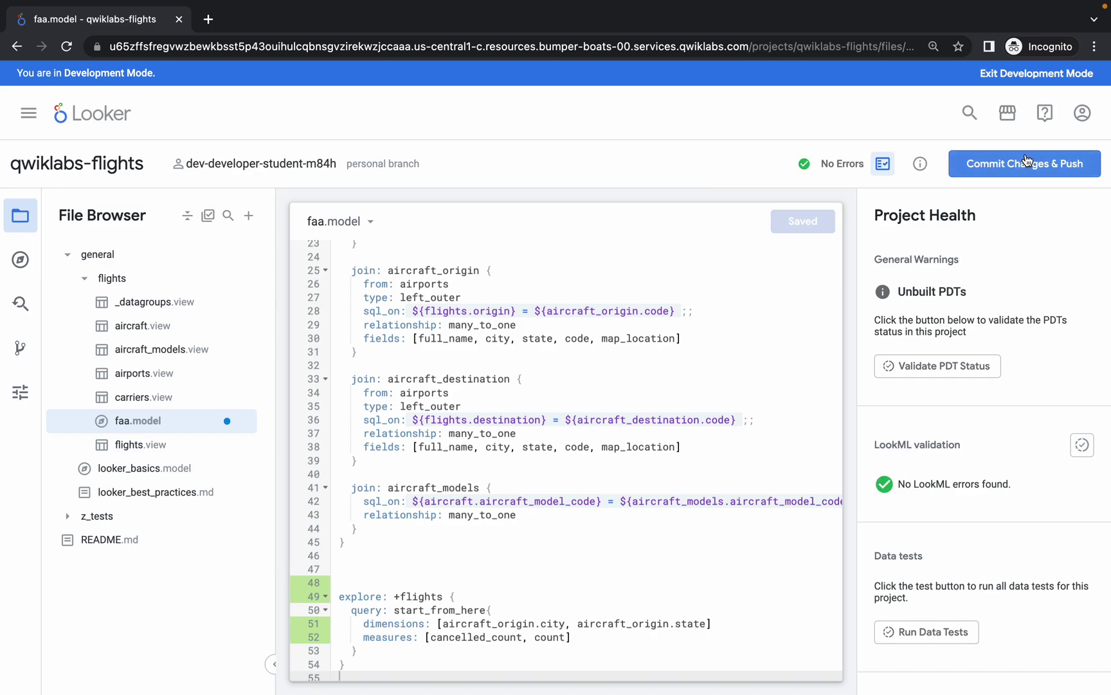
click(544, 134)
text(I)
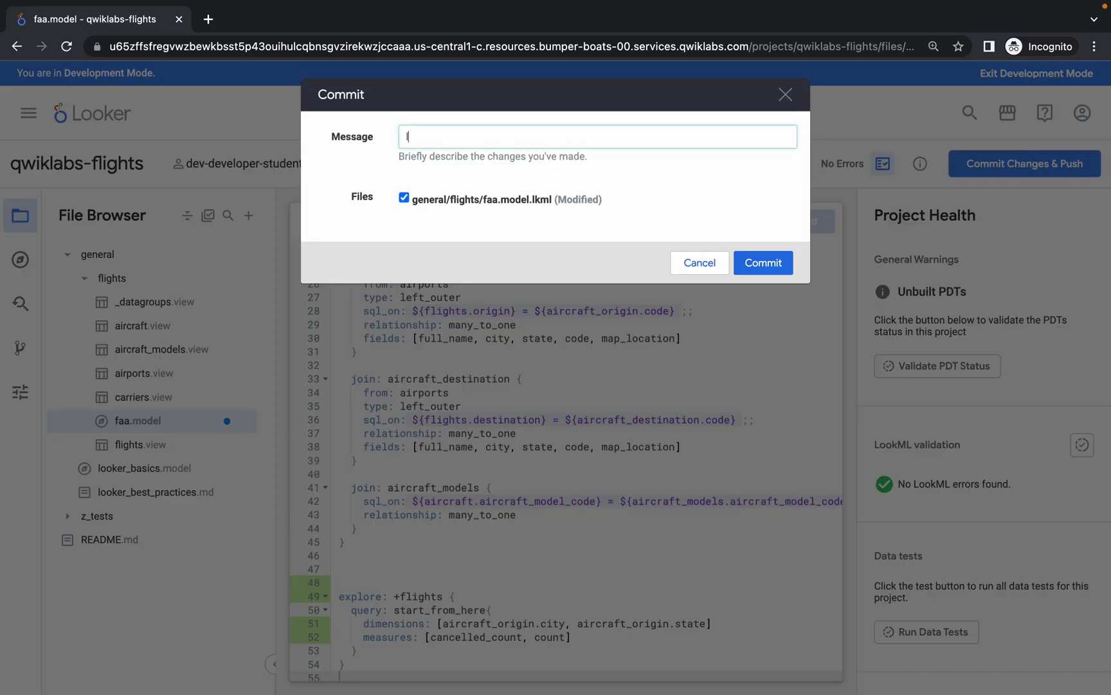
click(767, 262)
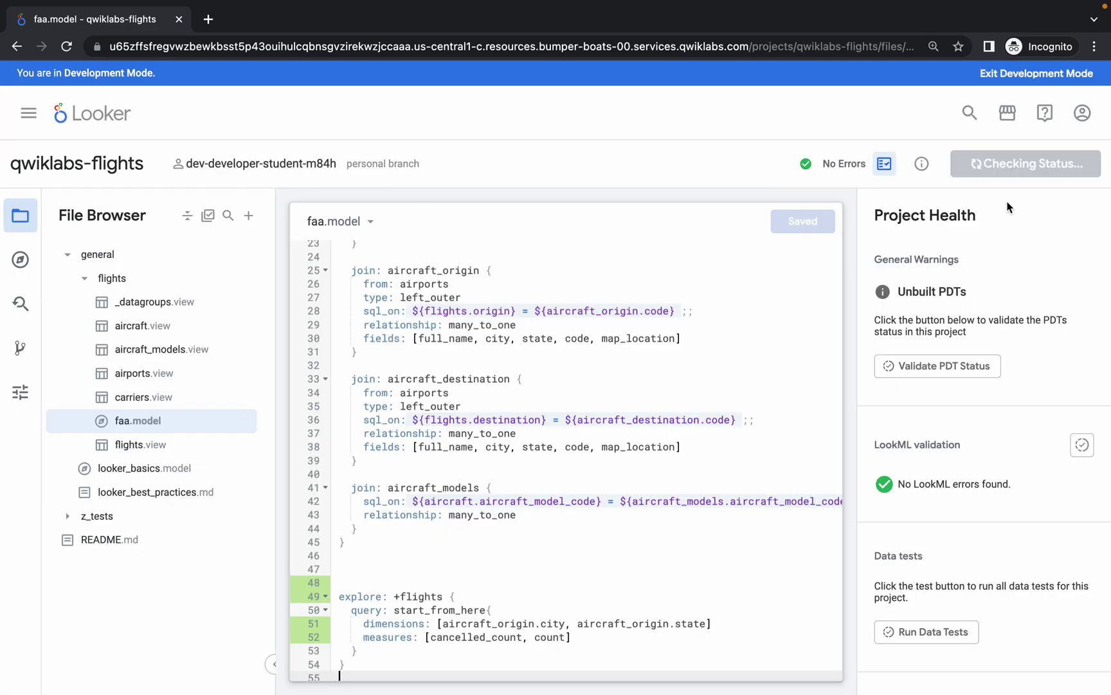
click(1032, 162)
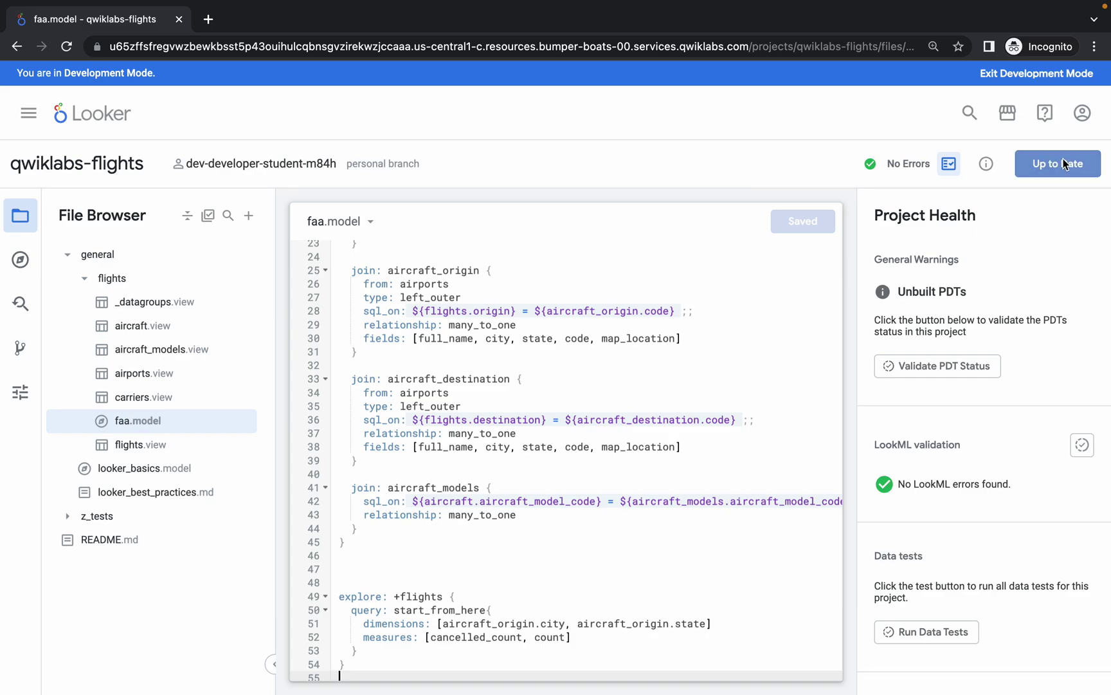
super+click(120, 116)
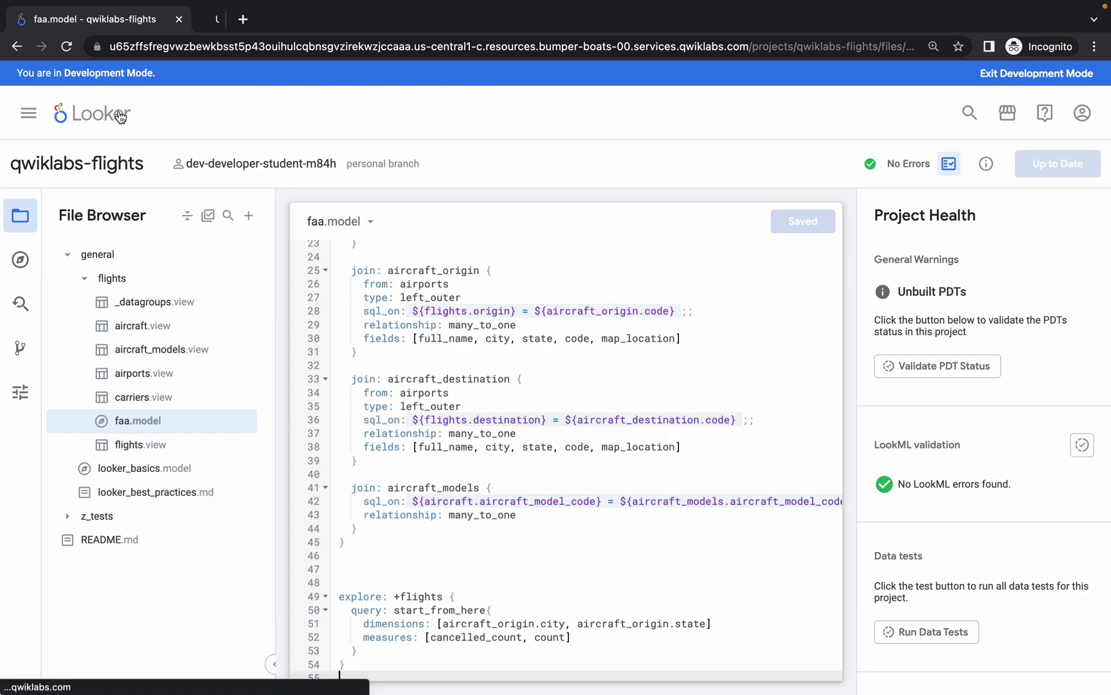
key(ctrl+Left)
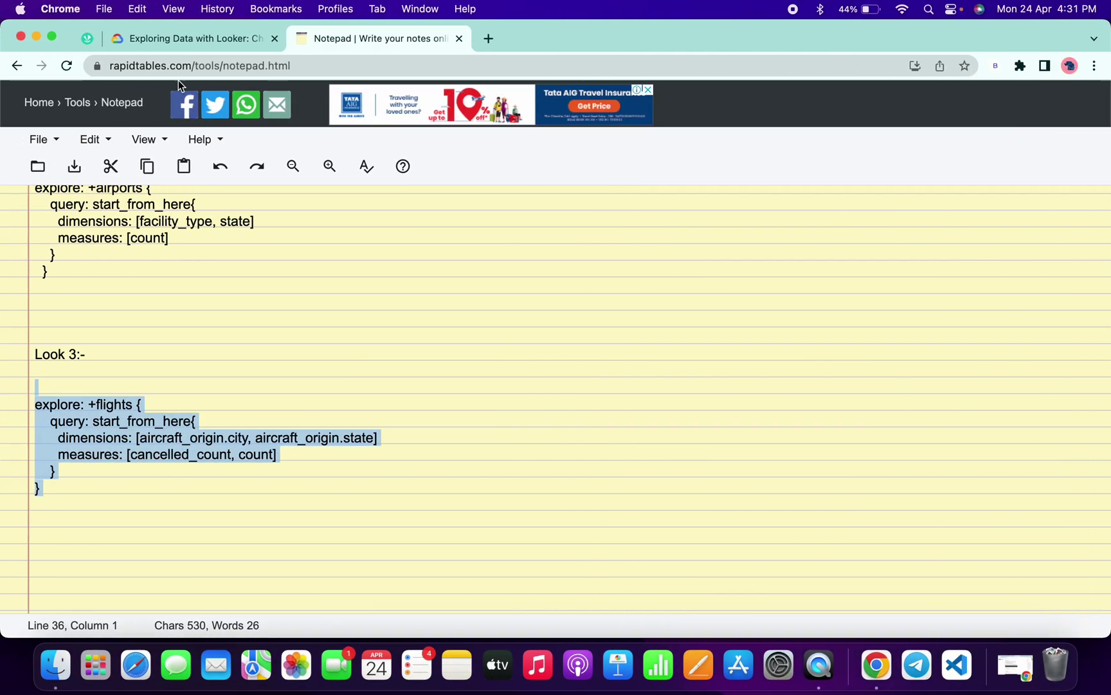
- Review the Look #3 requirement to build from the Flights dataset
click(162, 42)
scroll(348, 342, down, 3)
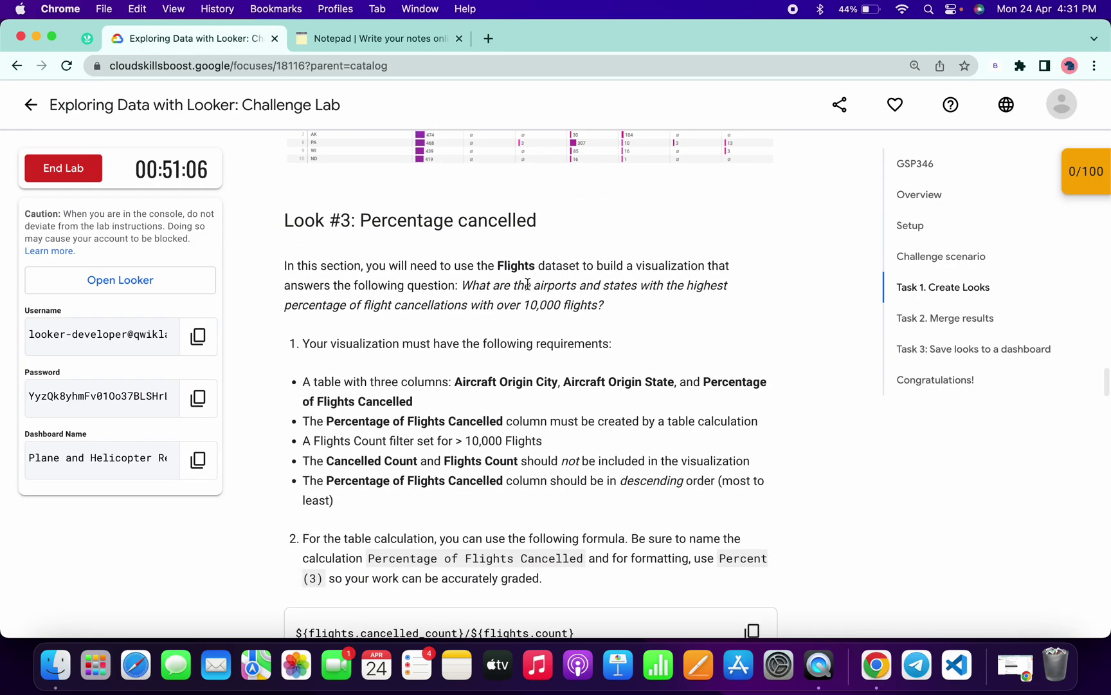
drag(498, 265, 588, 266)
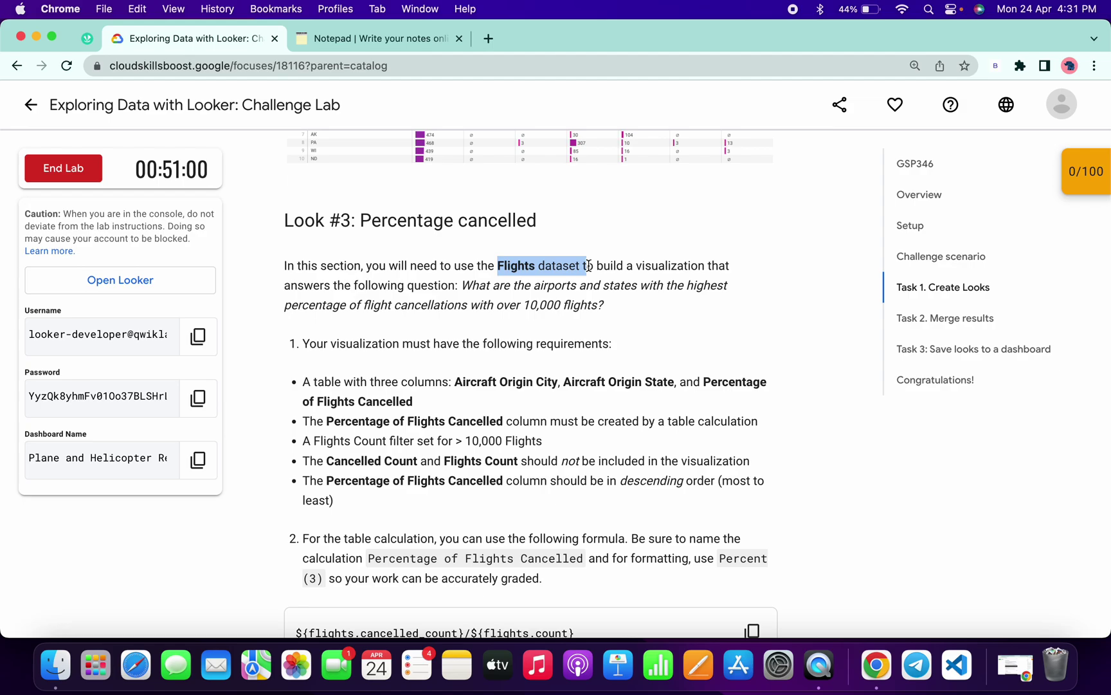
scroll(588, 265, down, 2)
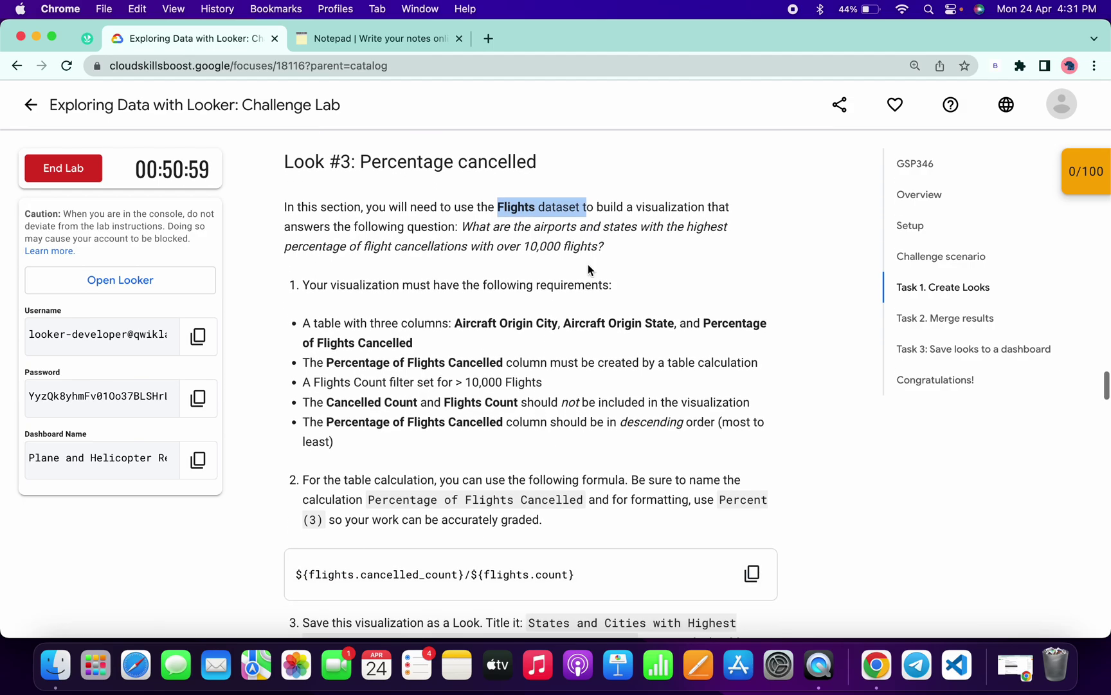
key(ctrl+Right)
- Open the FAA Flights explore and run its Start From Here quick-start query
click(277, 29)
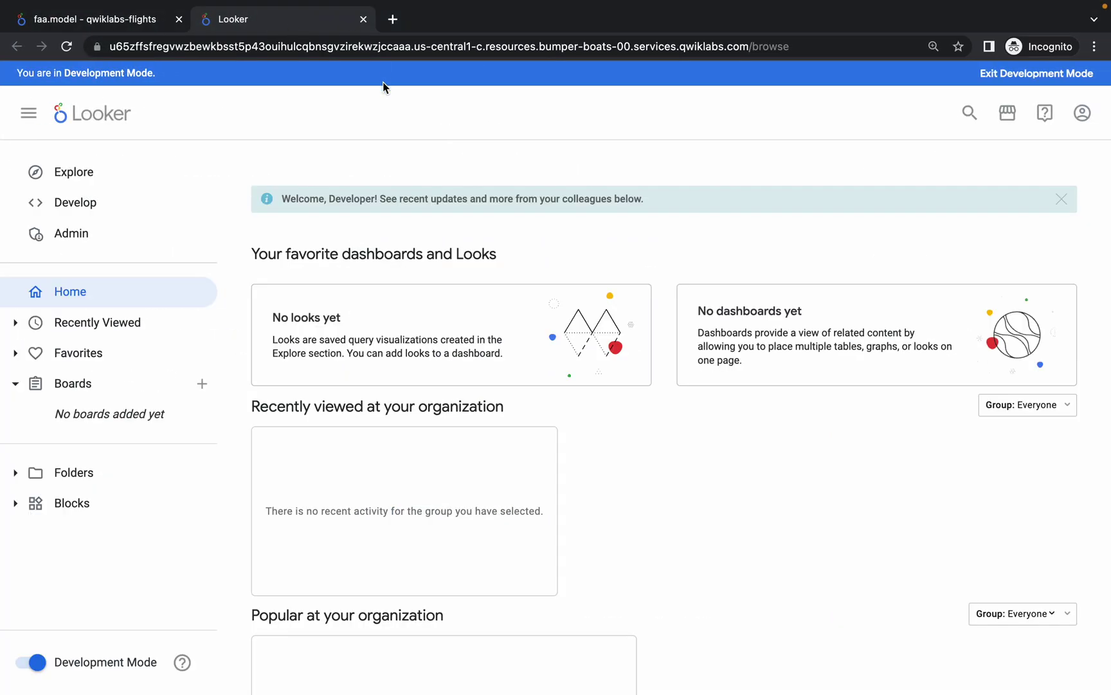
click(75, 171)
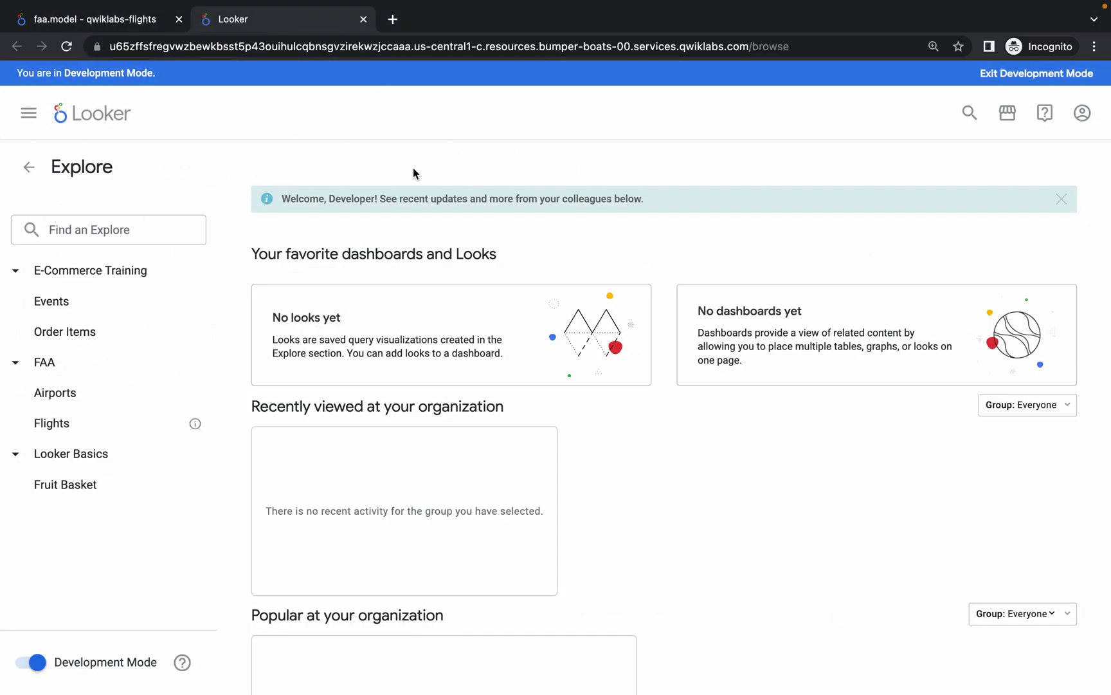
click(67, 427)
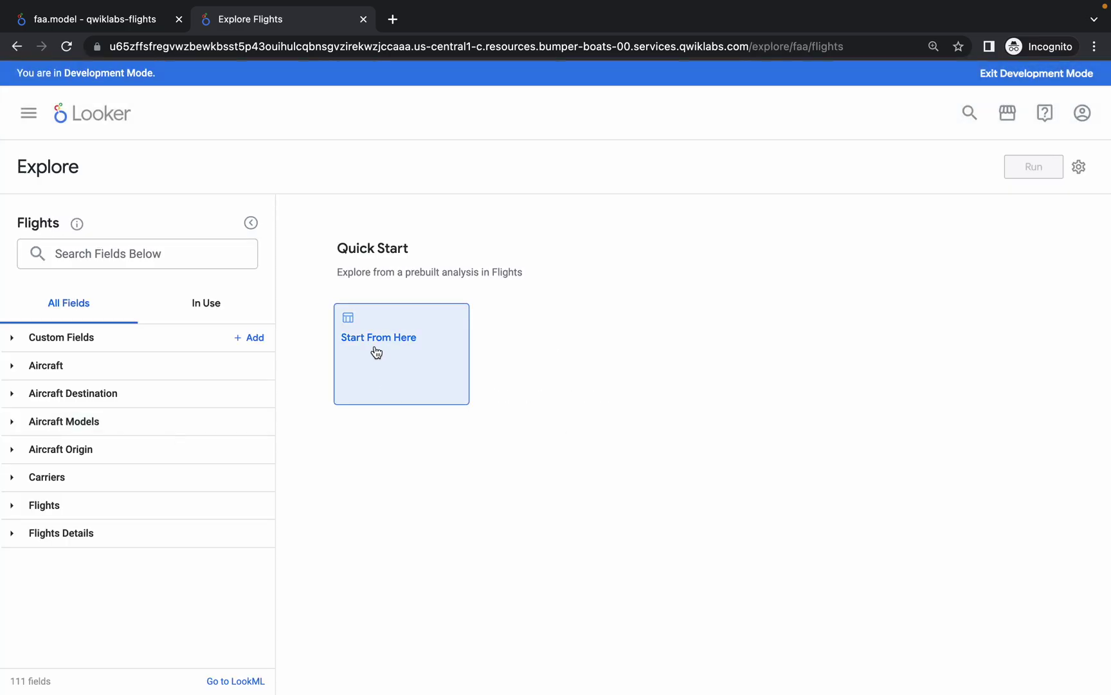
click(376, 352)
- Check the lab's Flights Count filter requirement
key(ctrl+Left)
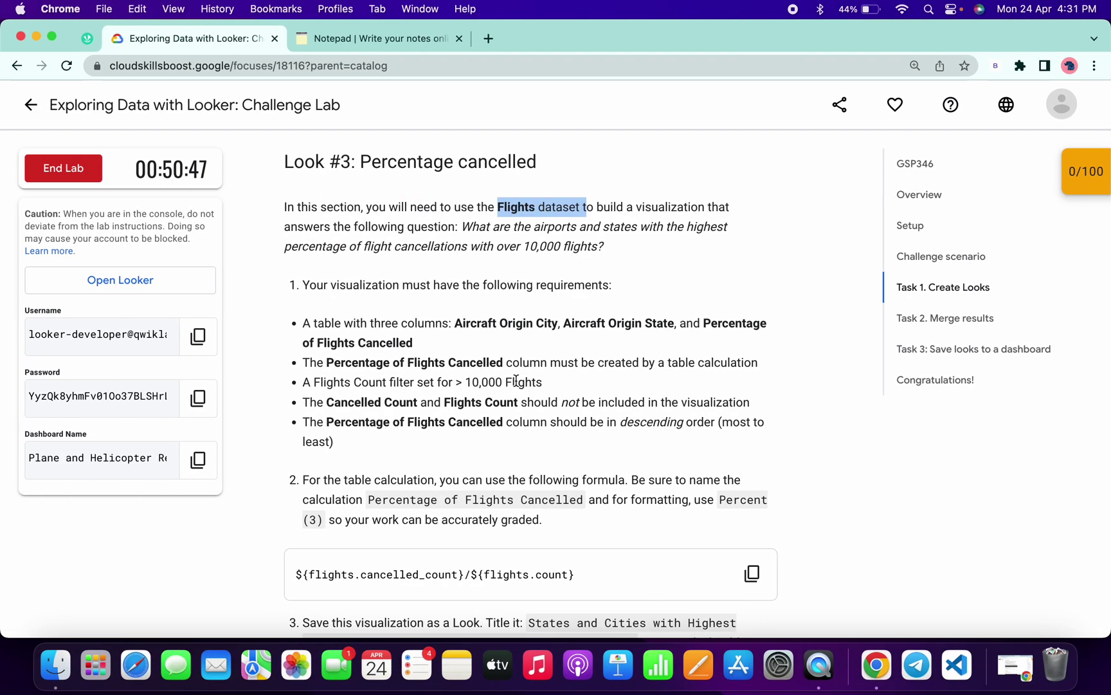
drag(313, 381, 386, 381)
key(ctrl+Right)
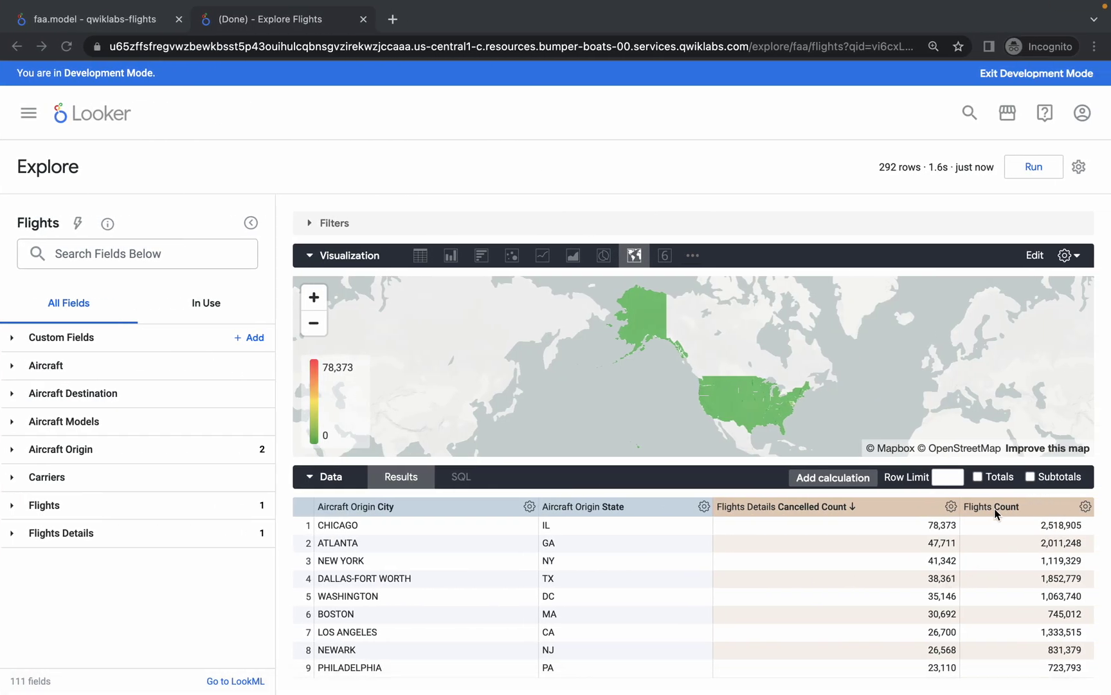
- Filter Flights Count to 'is greater than' 10000
click(1085, 507)
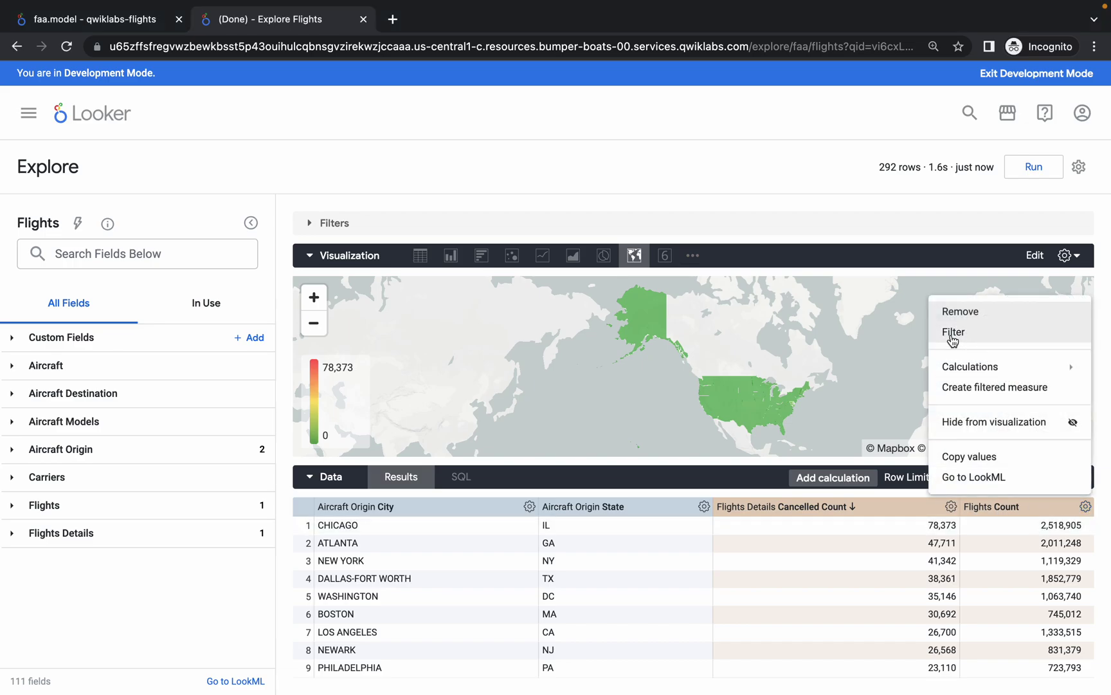
click(953, 332)
key(ctrl+Left)
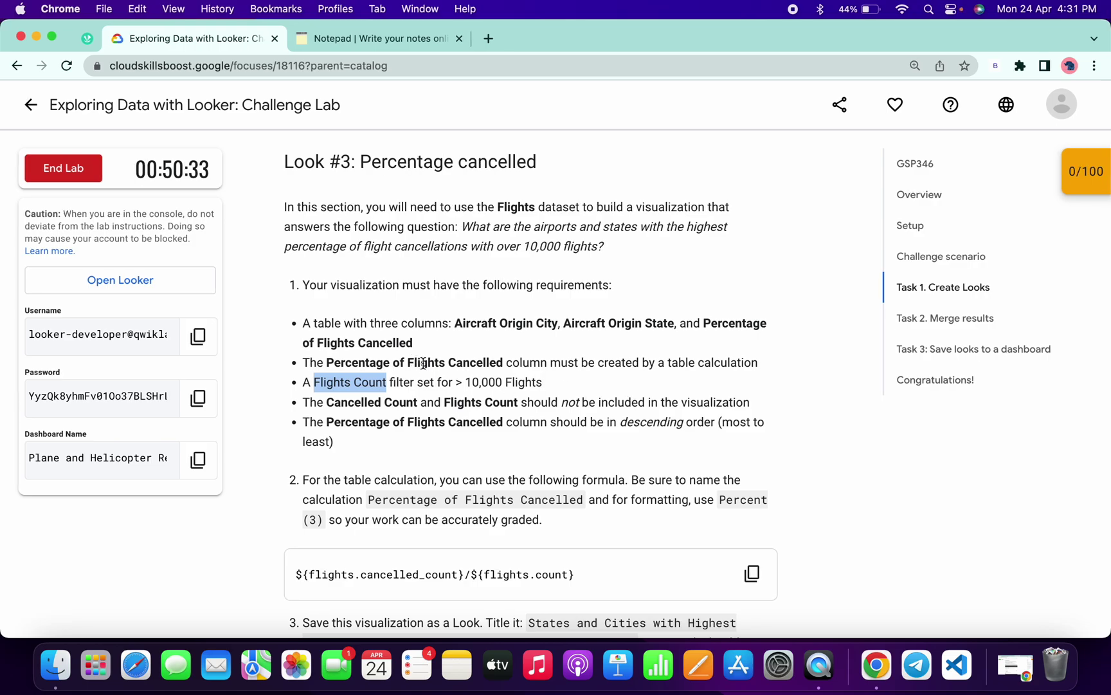
key(ctrl+Right)
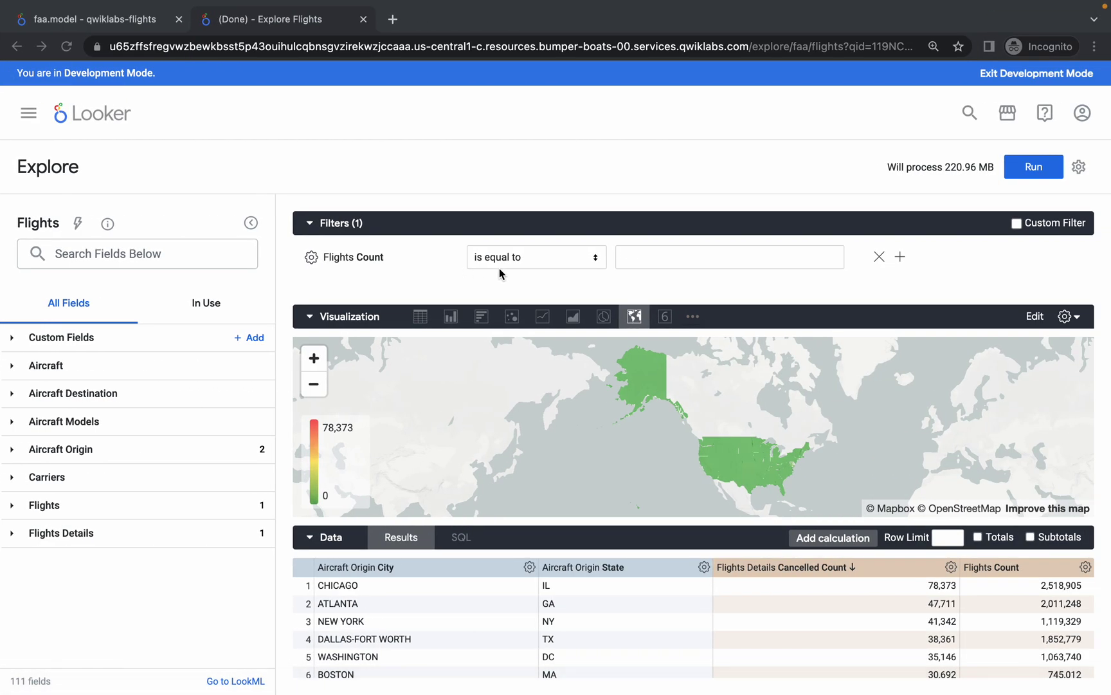
click(518, 257)
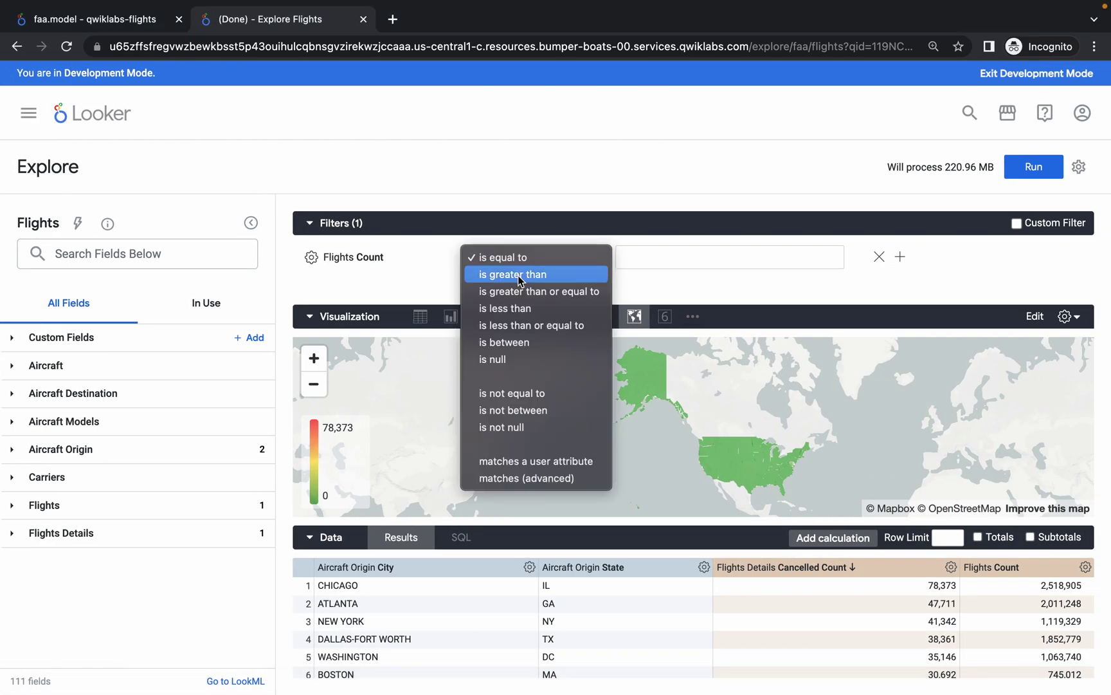
click(543, 275)
click(650, 256)
text(10000)
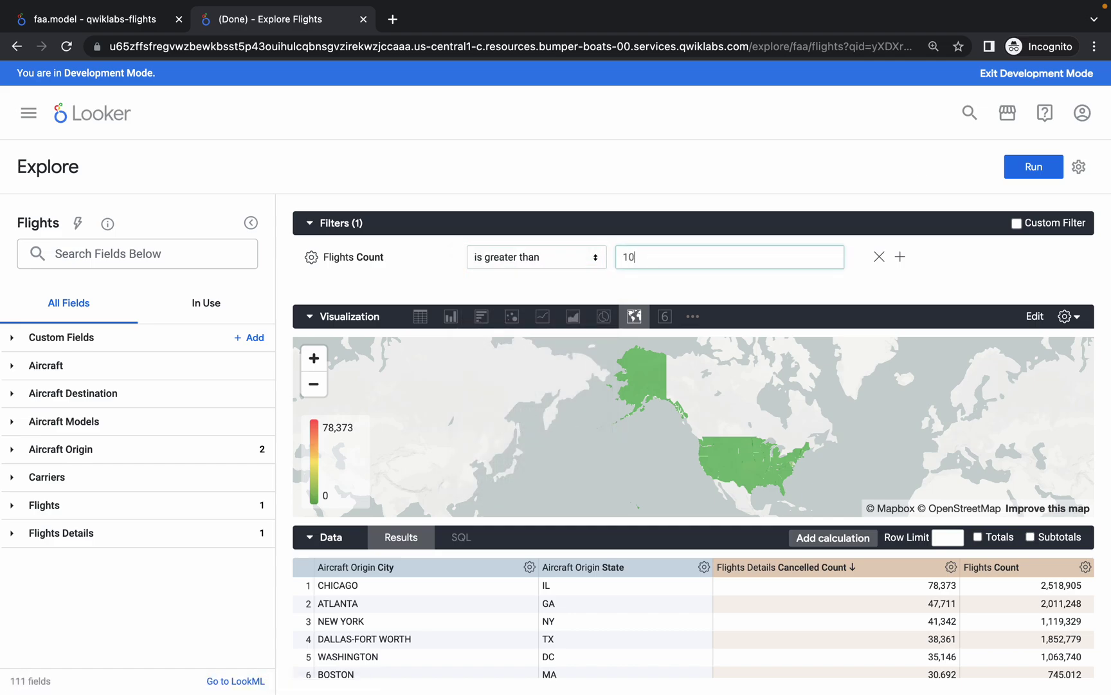
- Display the results as a table and bring up the formula instructions
click(421, 318)
key(ctrl+Left)
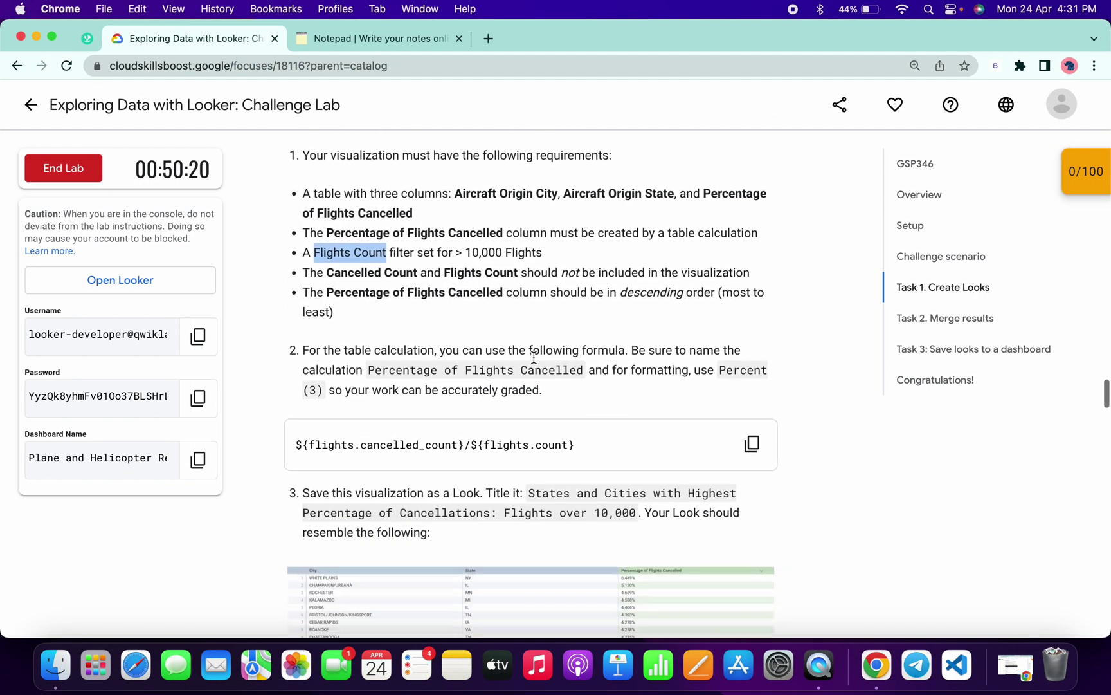
scroll(533, 357, down, 1)
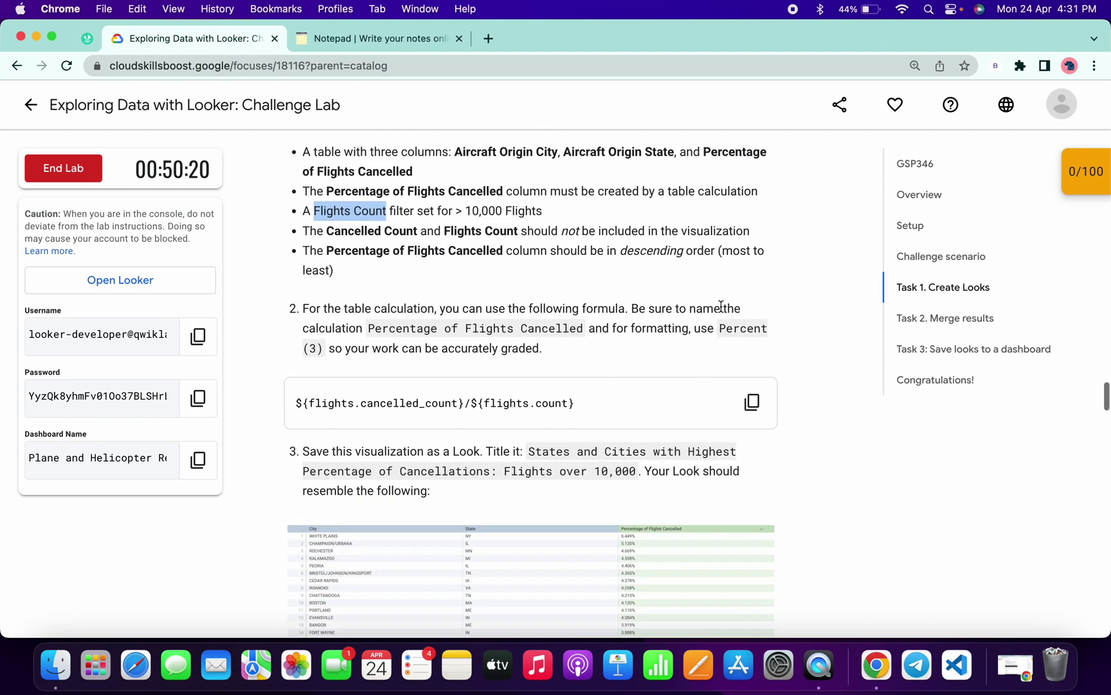
- Create a table calculation using the lab's cancelled count ÷ flight count formula
click(752, 403)
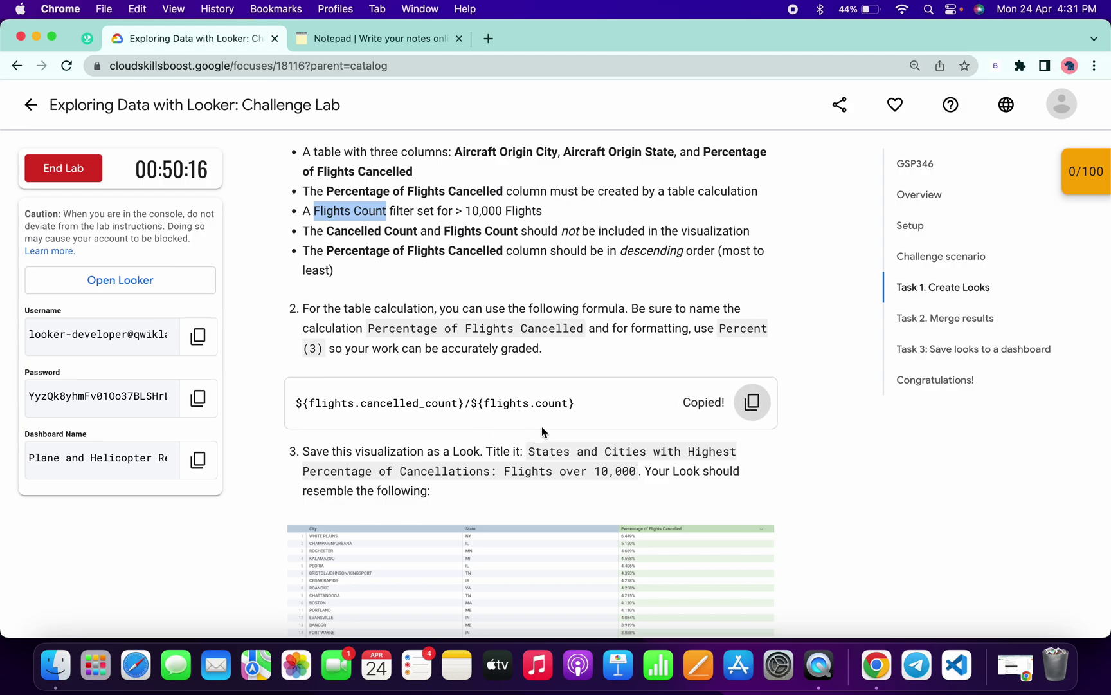
key(ctrl+Right)
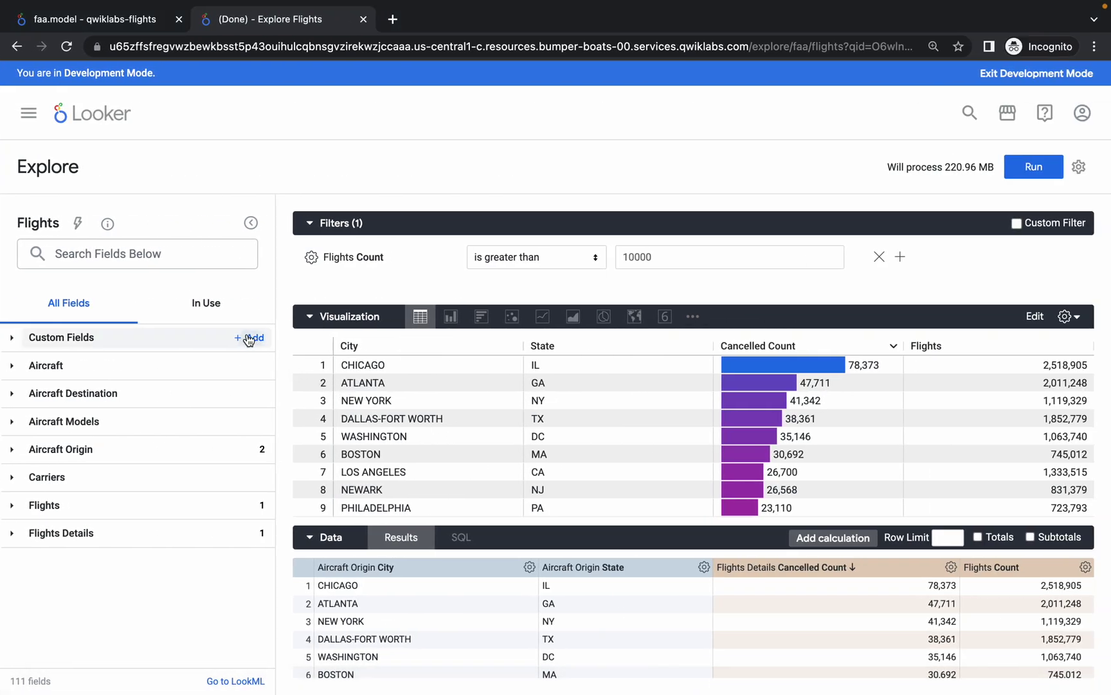
click(253, 338)
click(283, 437)
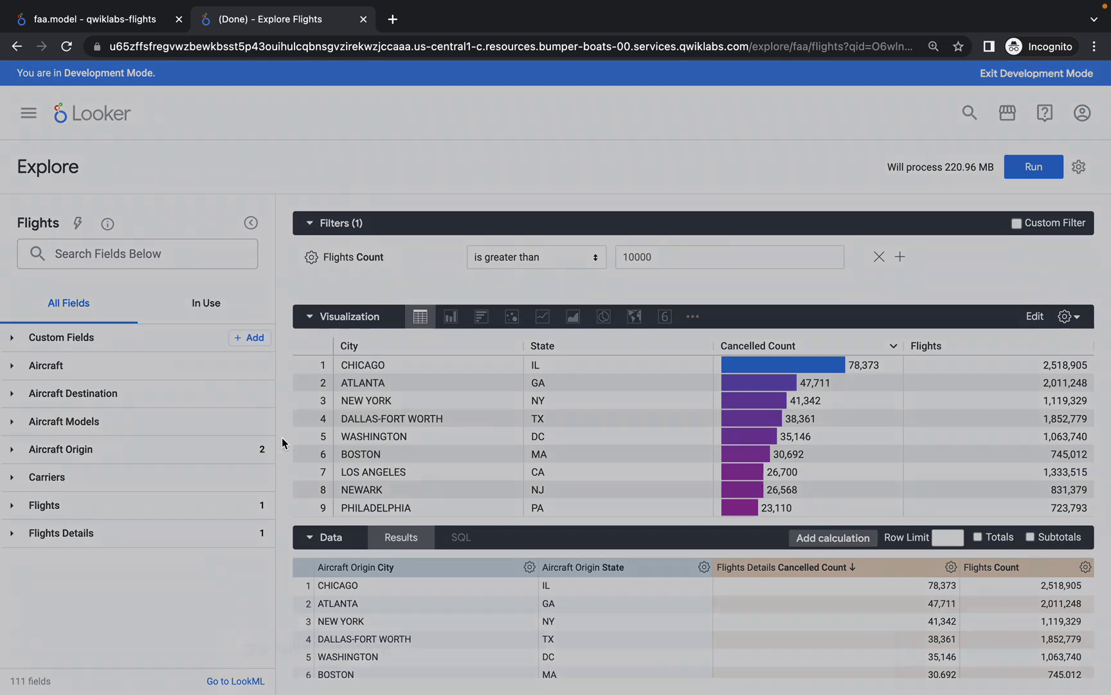
key(super+v)
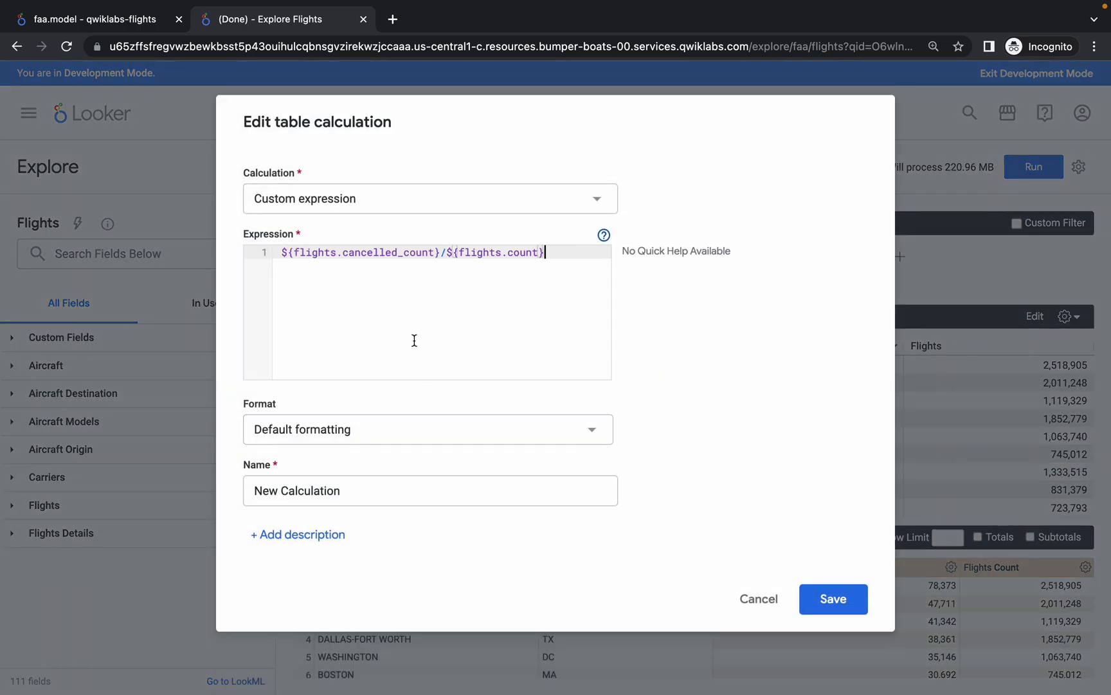
- Format the calculation as Percent with 3 decimals
click(359, 431)
click(285, 612)
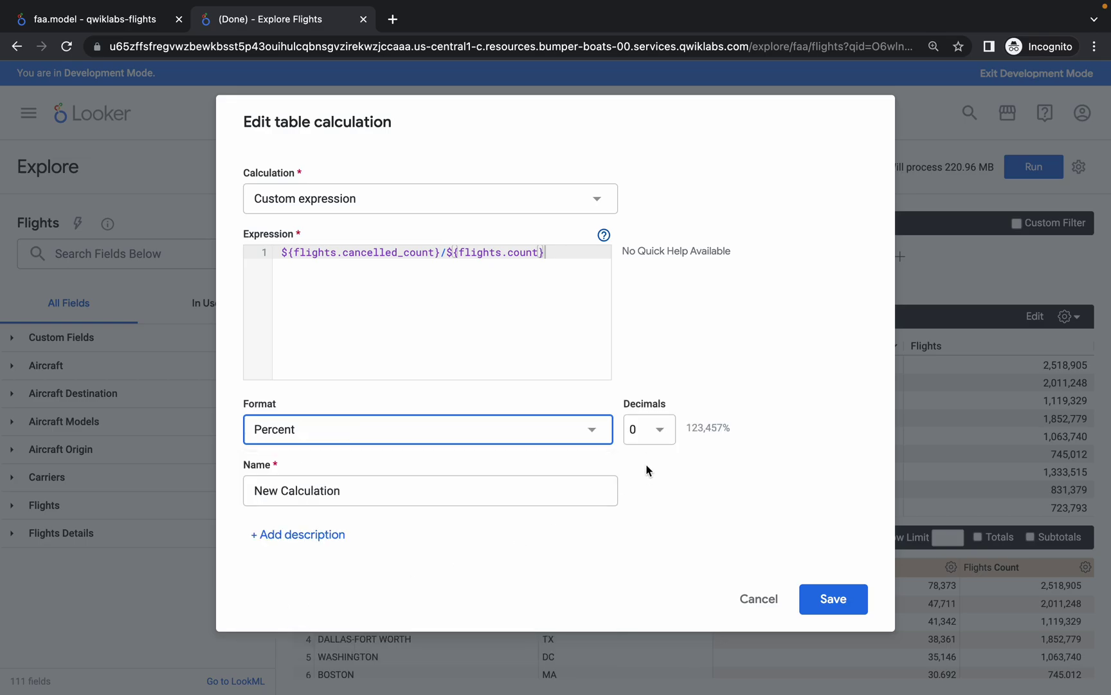
click(642, 441)
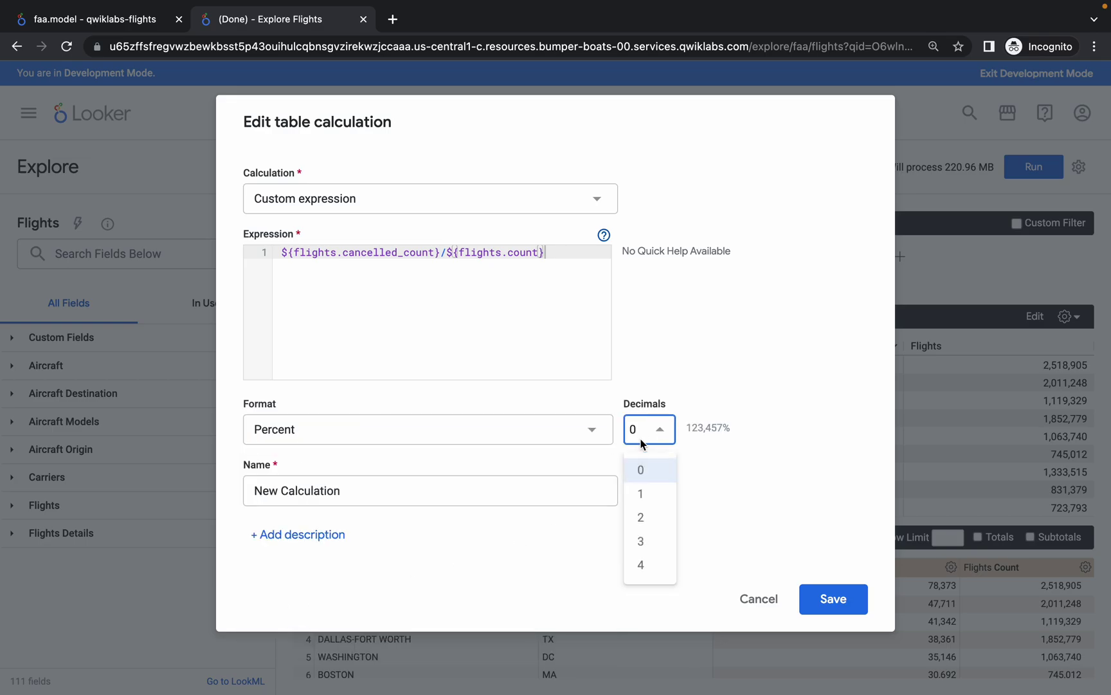
click(641, 544)
- Name the calculation 'Percentage of Flights Cancelled' and save it
key(ctrl+Left)
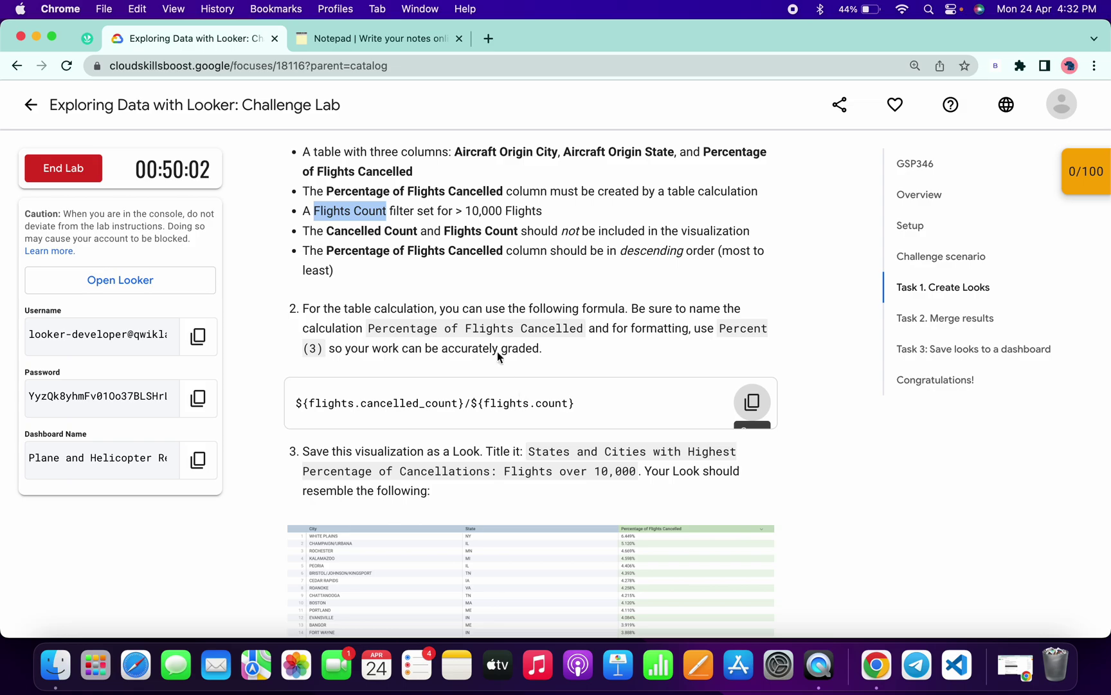
drag(369, 328, 580, 326)
key(super+c)
key(ctrl+Right)
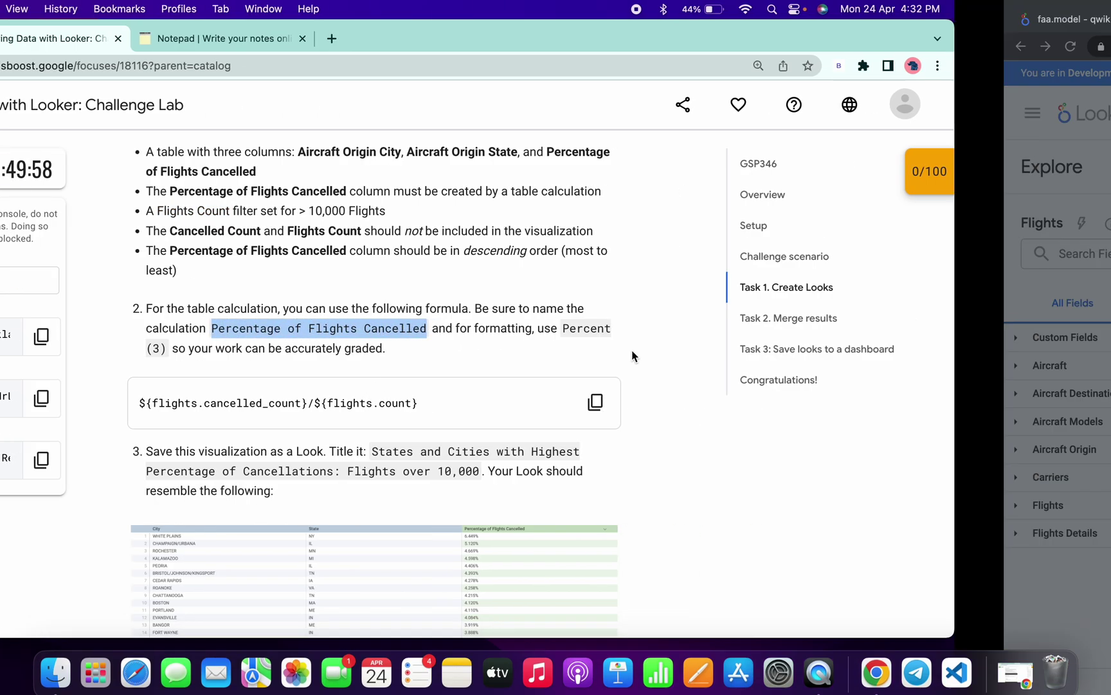
double_click(325, 489)
key(super+a)
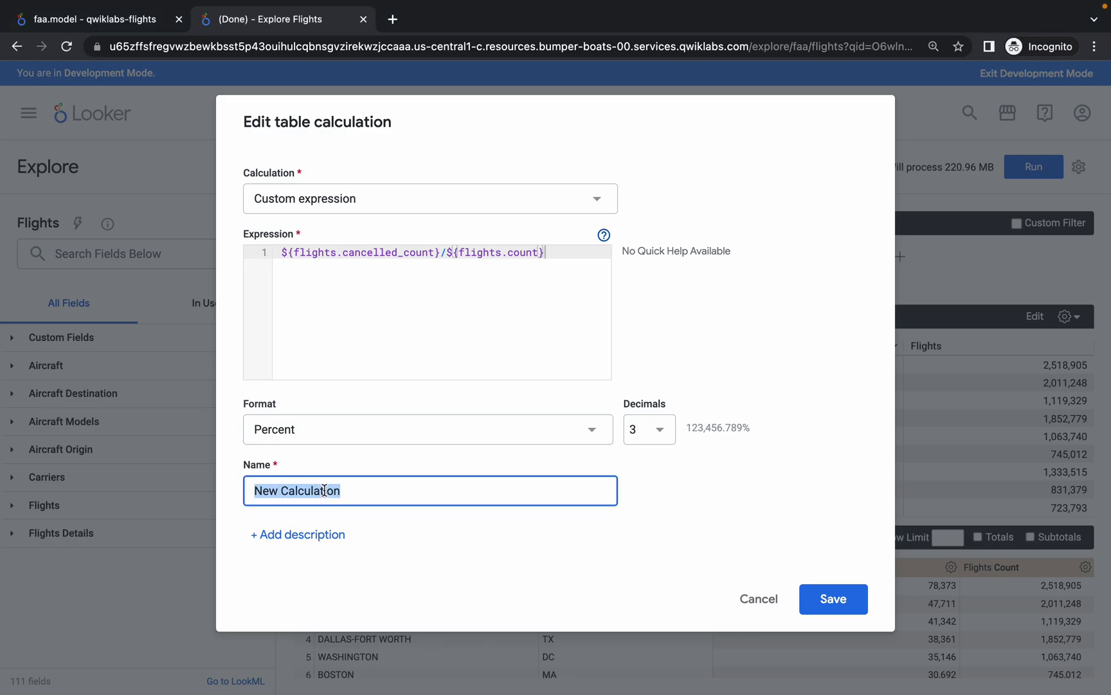
key(super+v)
click(843, 603)
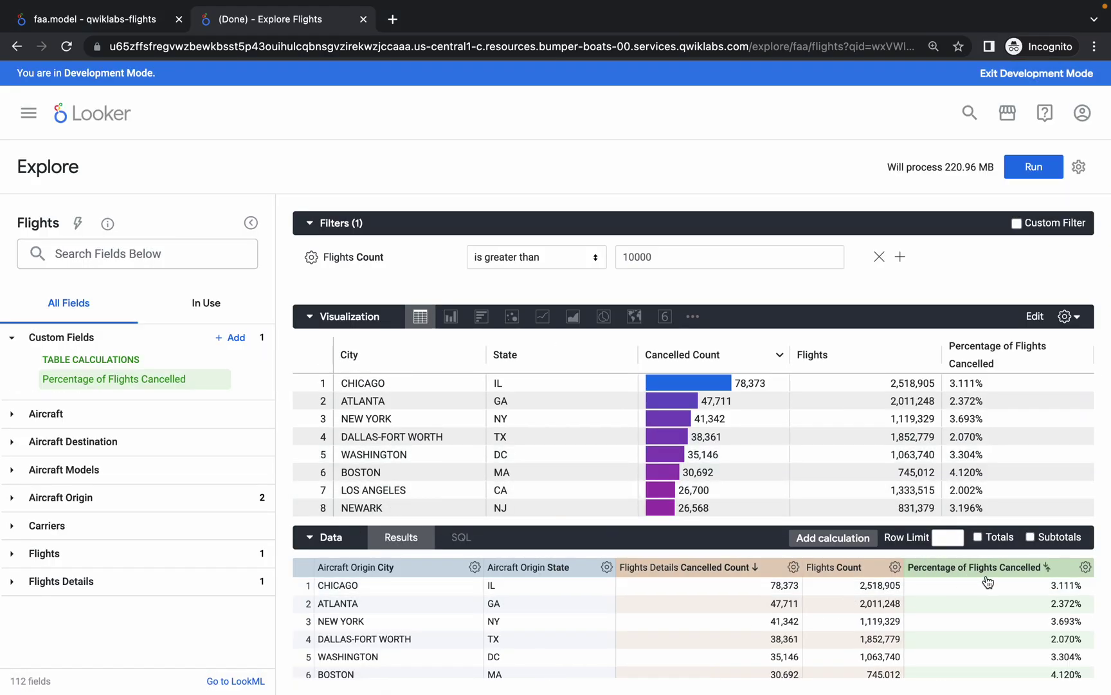
- Rerun the query with the new calculation and compare it with the lab's example table
click(1034, 168)
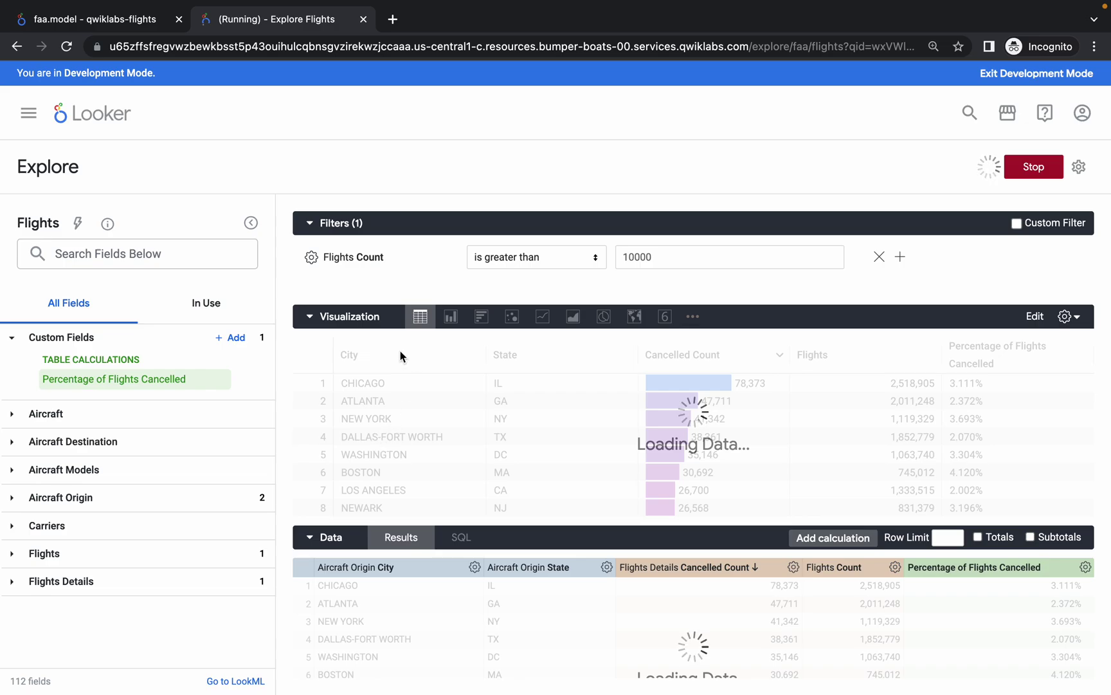
key(ctrl+Left)
scroll(411, 385, down, 3)
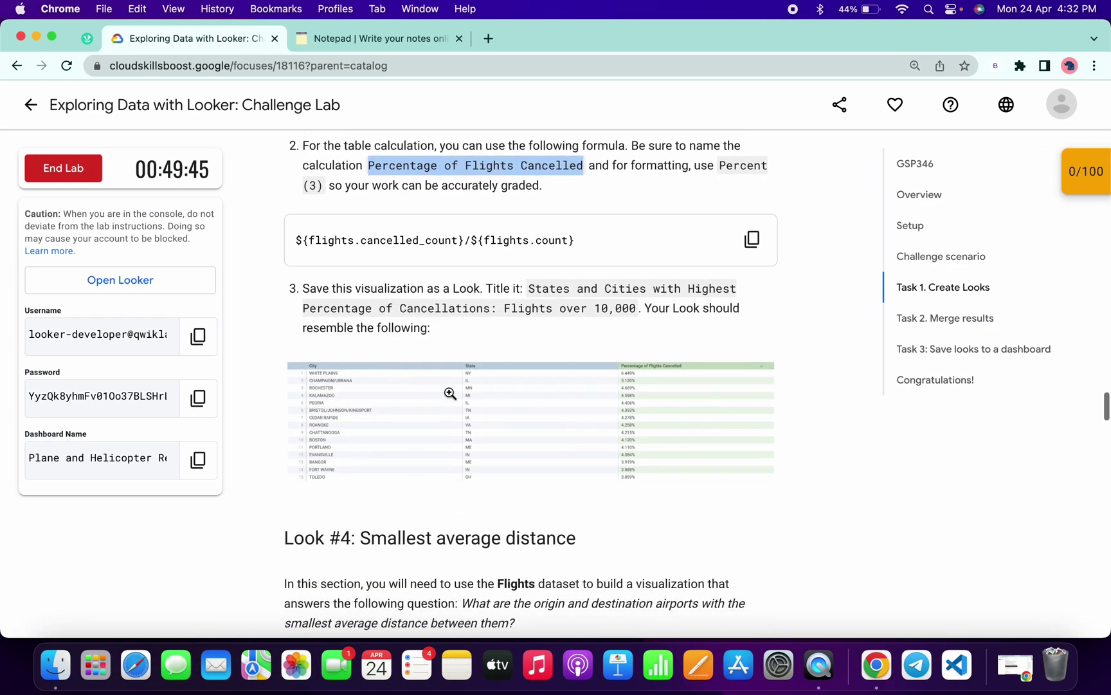
click(432, 407)
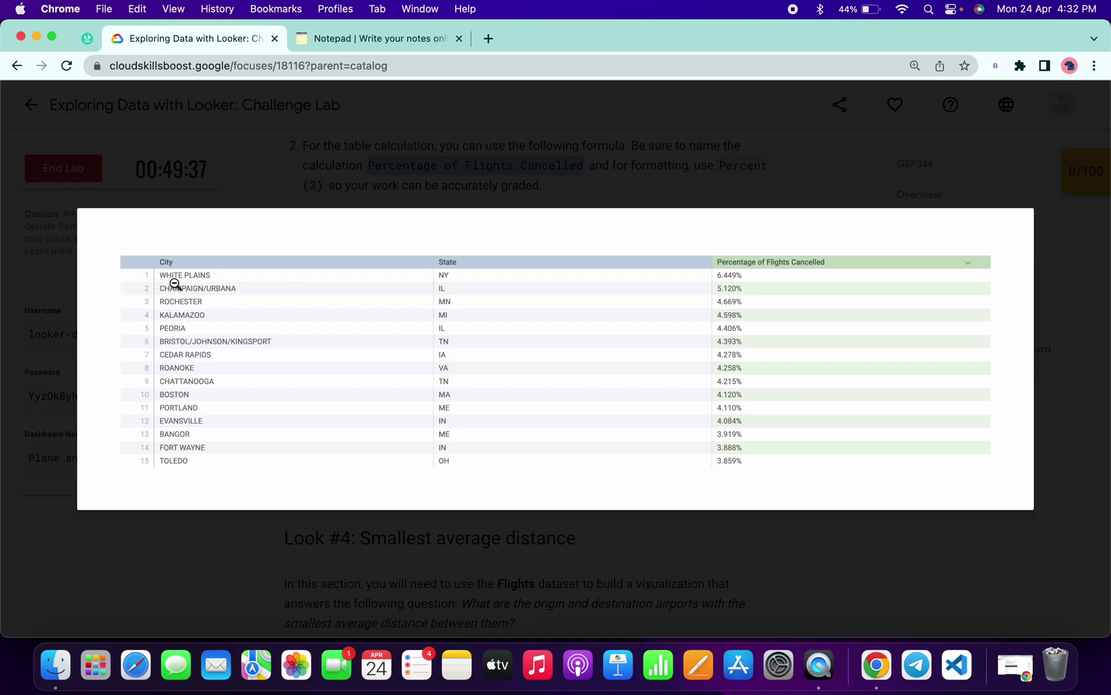
click(255, 556)
key(super+Tab)
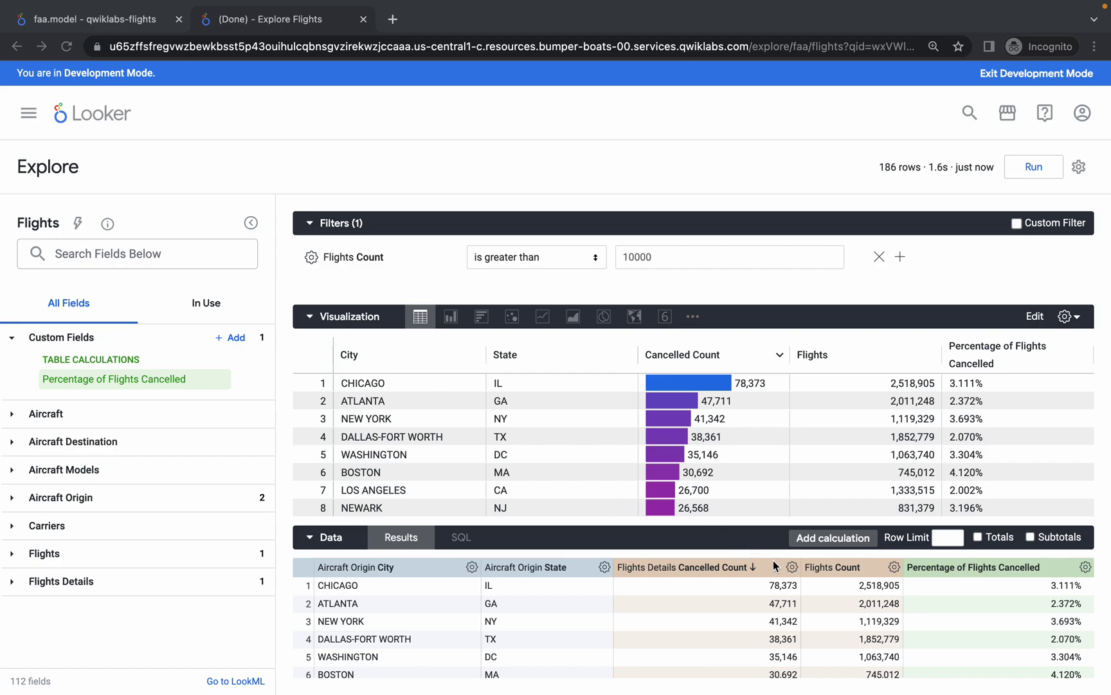
- Sort by Percentage of Flights Cancelled descending, putting WHITE PLAINS NY (6.449%) on top
click(705, 169)
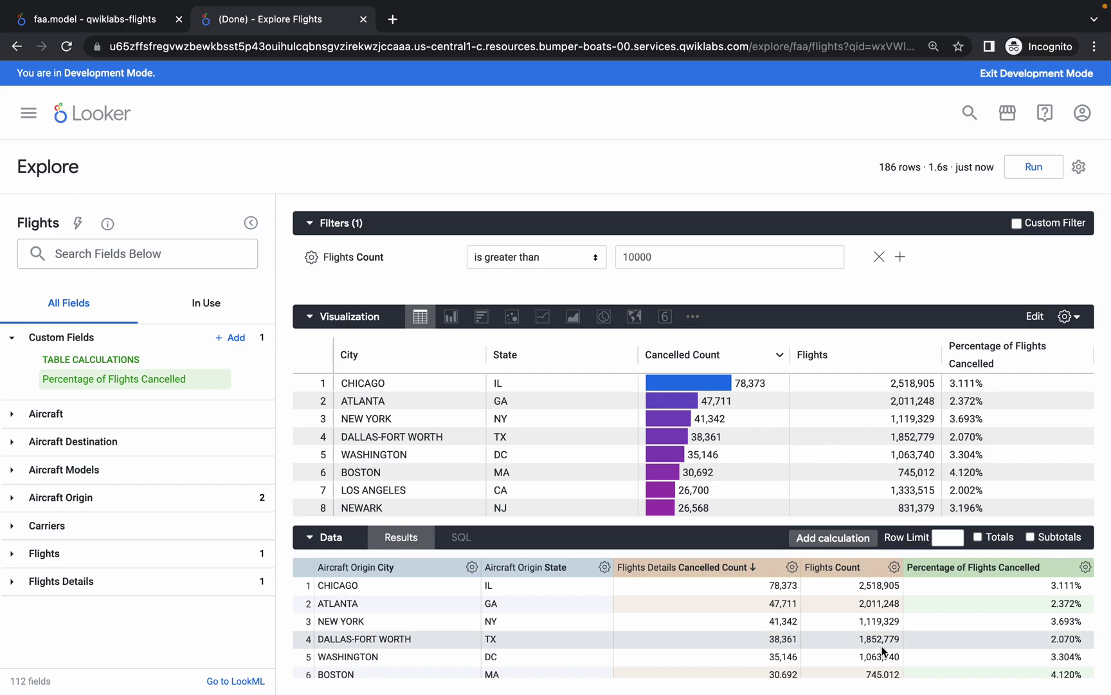
scroll(883, 652, up, 5)
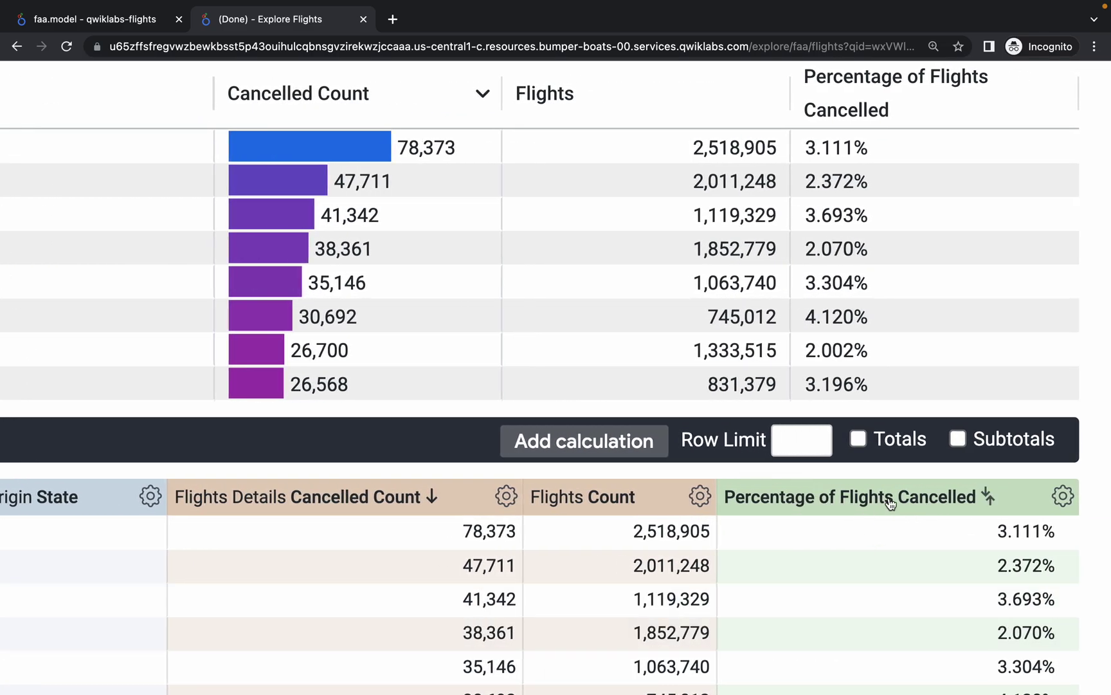
click(989, 499)
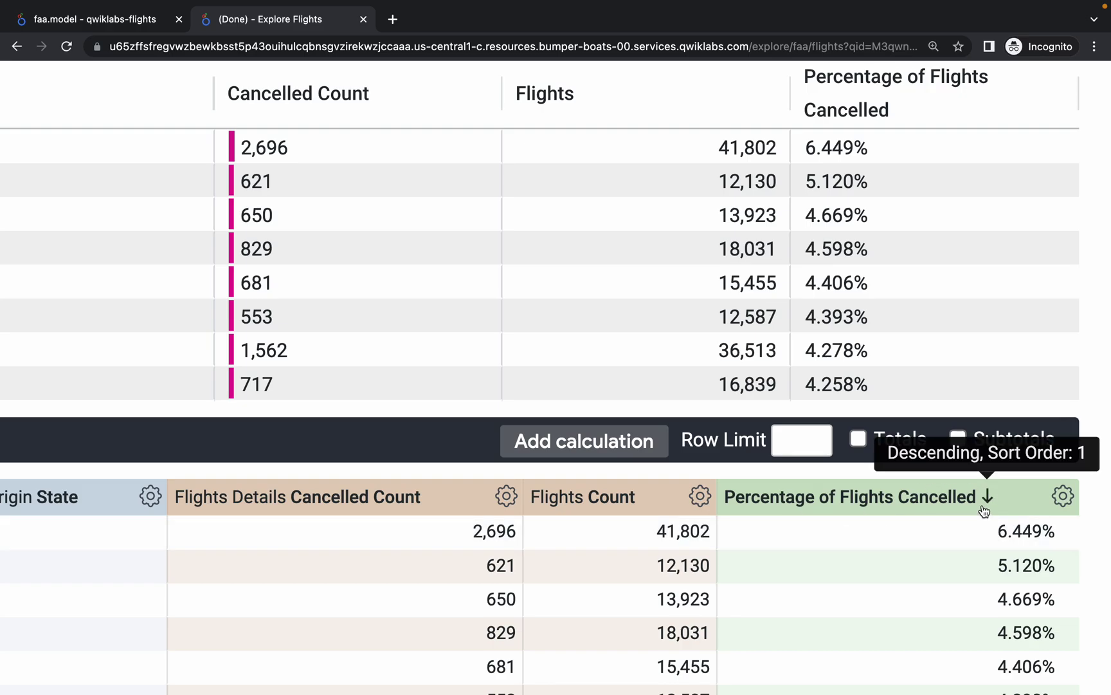
key(super+minus)
key(super+minus)
key(super+minus)
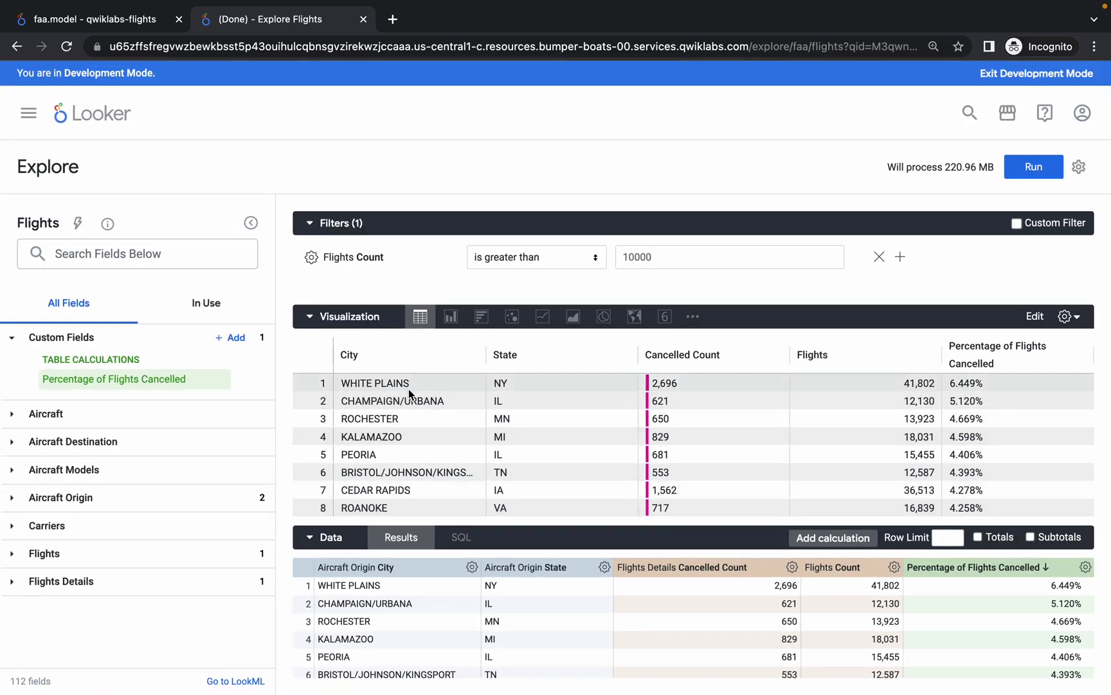
key(ctrl+Left)
- Check the results against the lab's example table and copy the required Look title
click(426, 437)
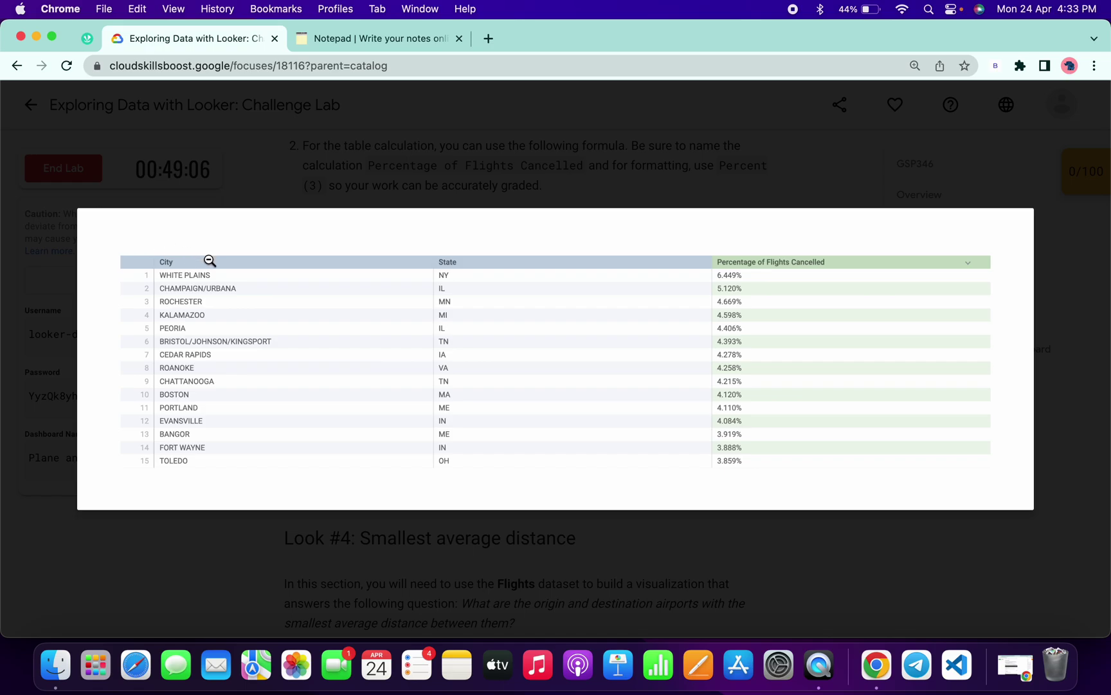
click(287, 502)
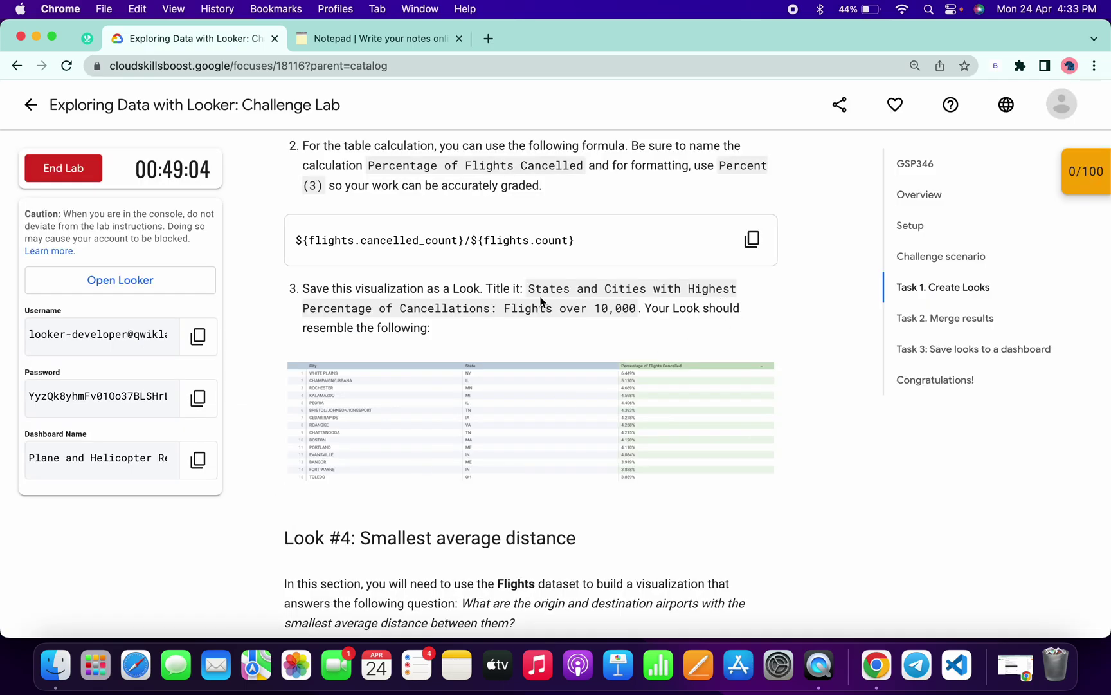
drag(528, 288, 637, 307)
key(super+c)
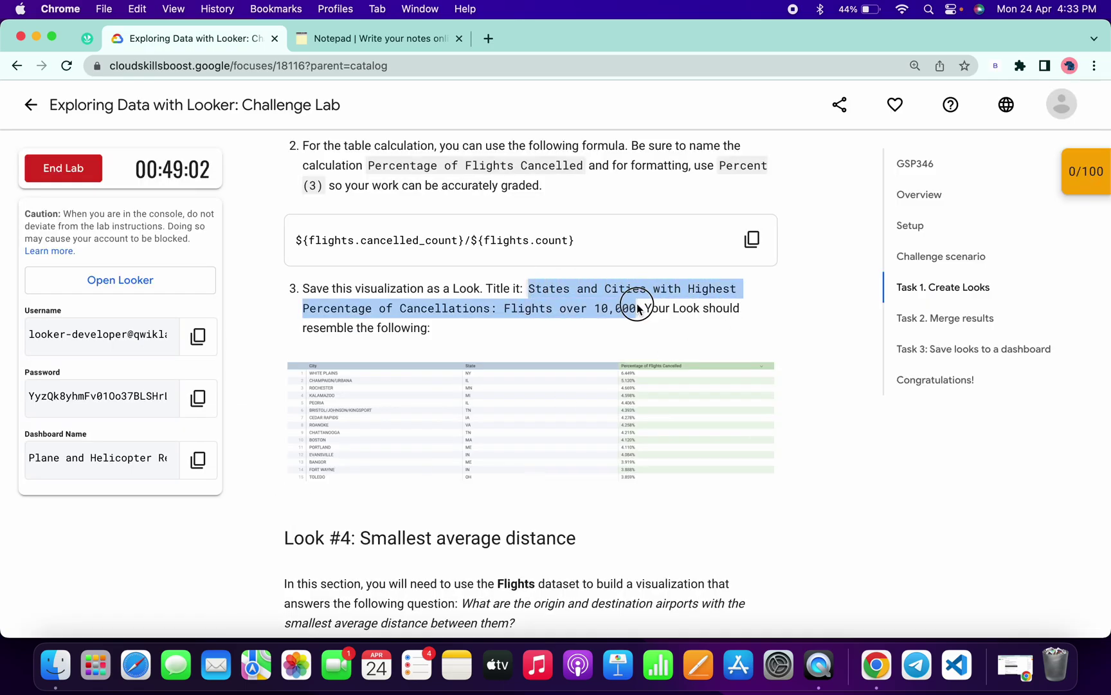
key(ctrl+Right)
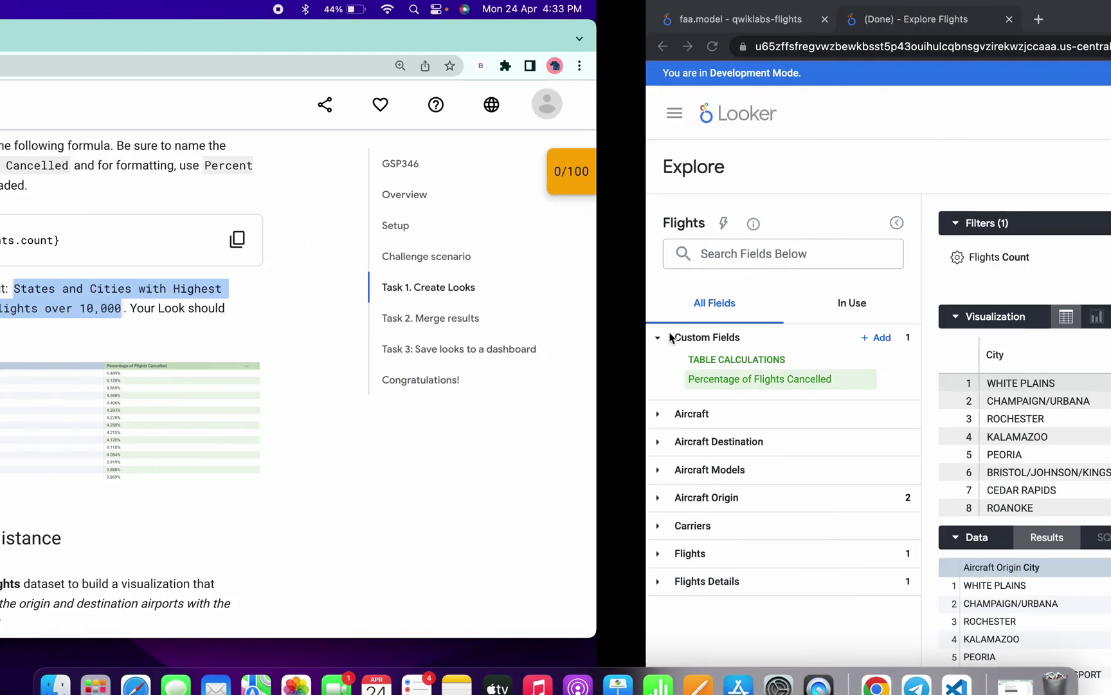
key(ctrl+Left)
key(ctrl+Right)
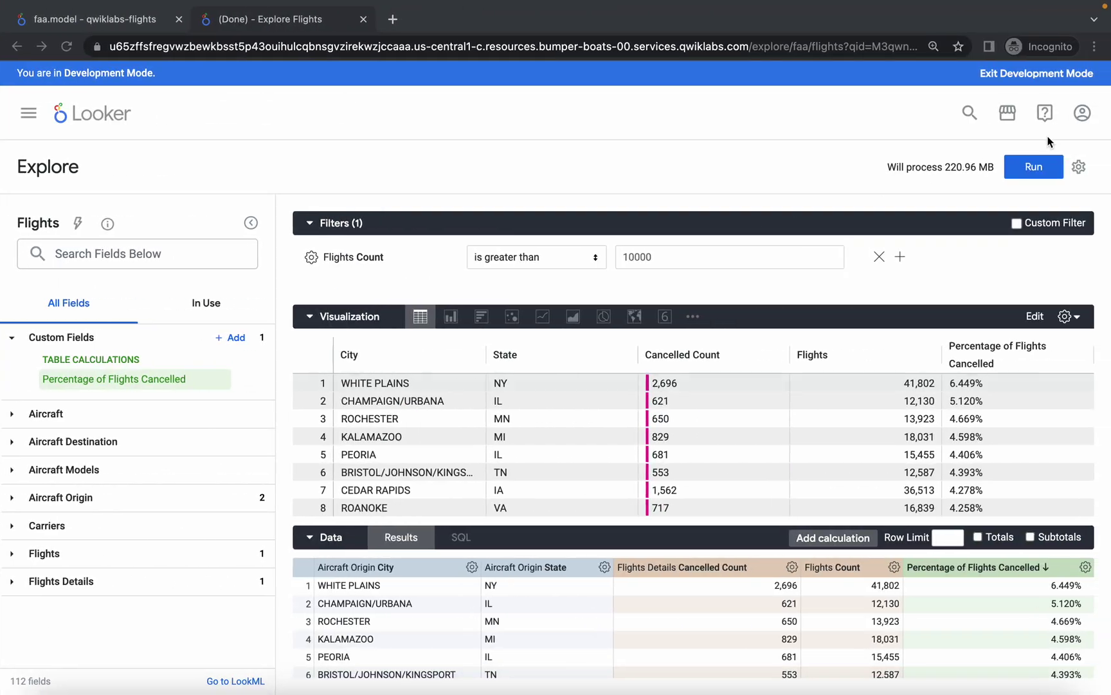
- Save as the Look 'States and Cities with Highest Percentage of Cancellations: Flights over 10,000'
click(1080, 169)
mouse_move(982, 212)
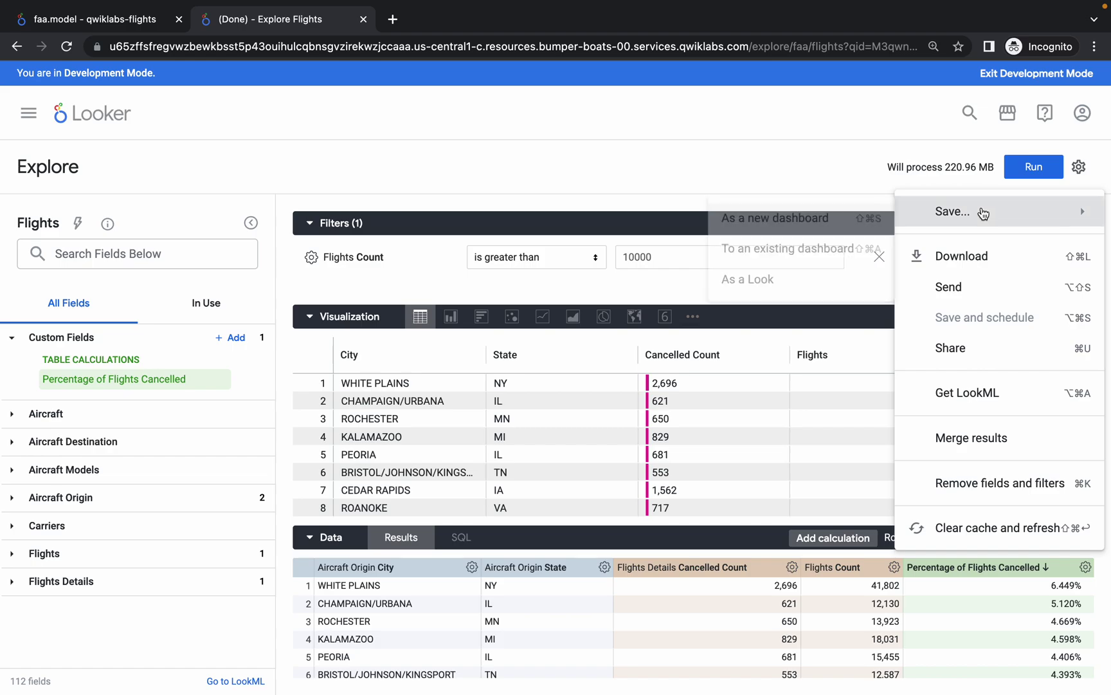
click(757, 280)
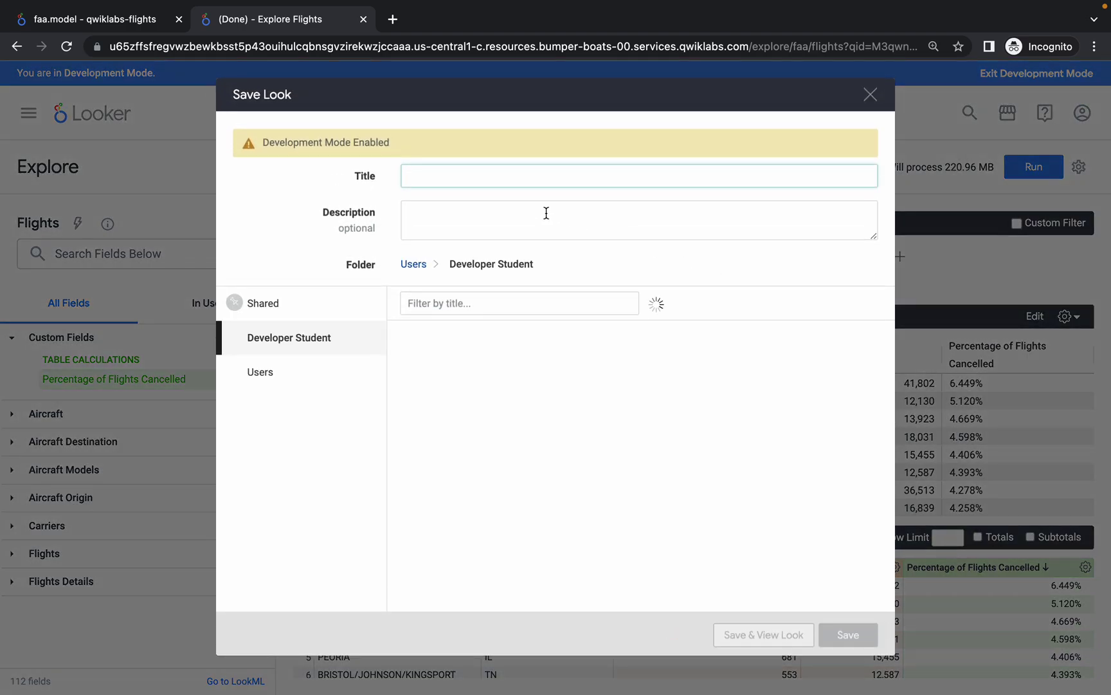
key(super+v)
click(849, 635)
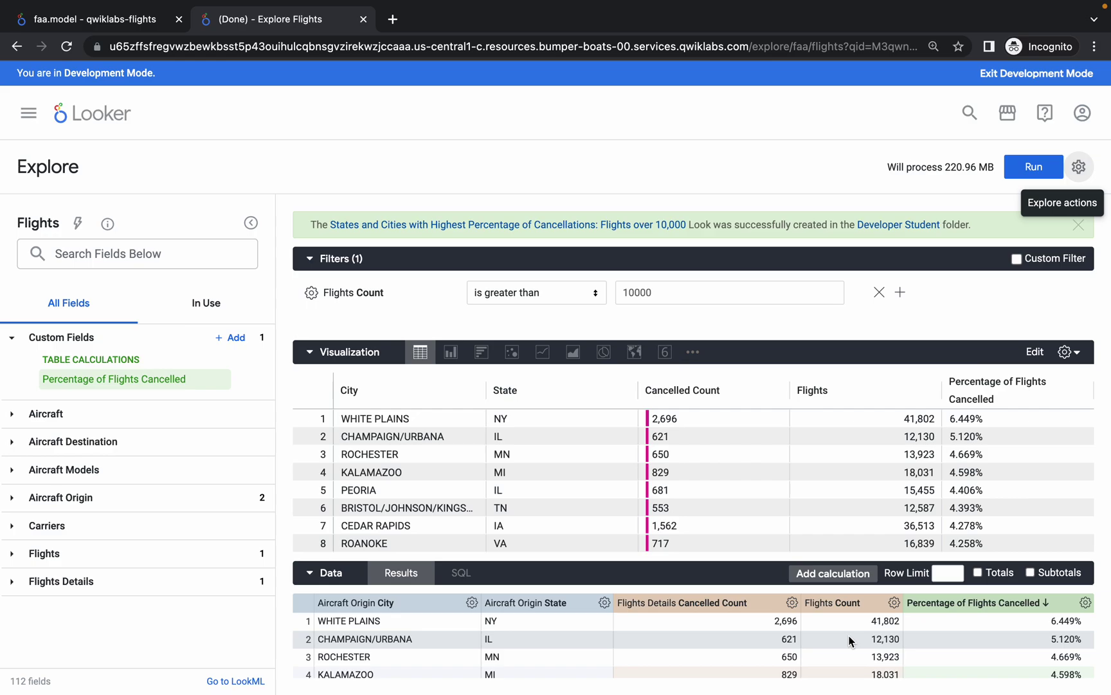
- Close the finished Explore tab, open a new Looker tab, and read the Look #4 instructions
click(363, 19)
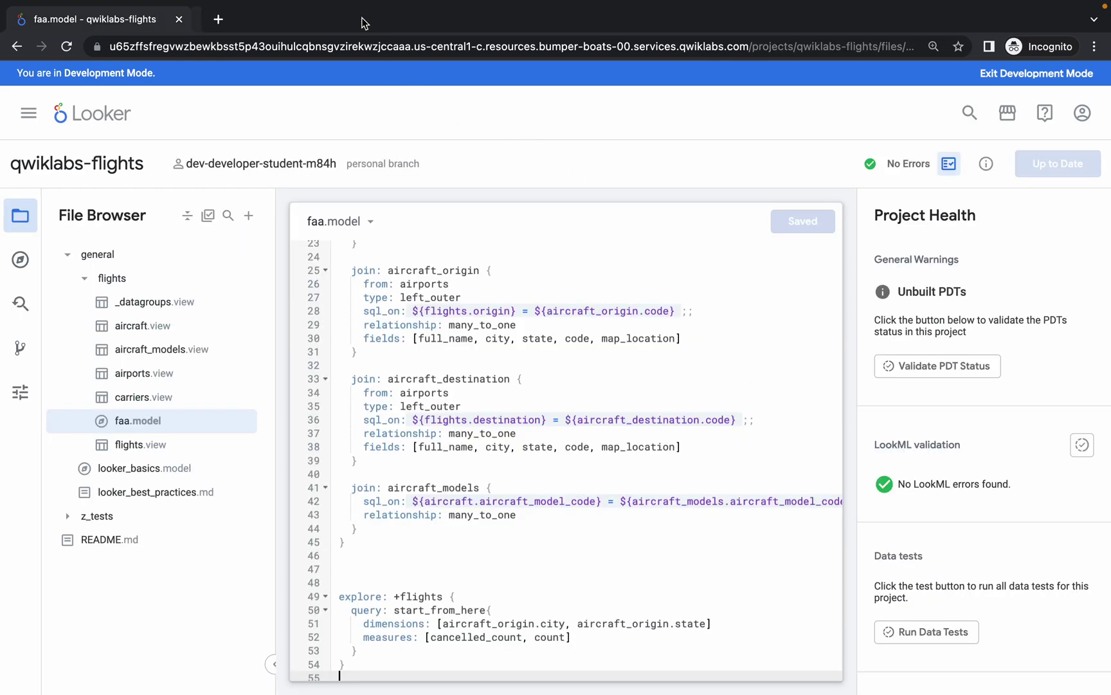
super+click(96, 119)
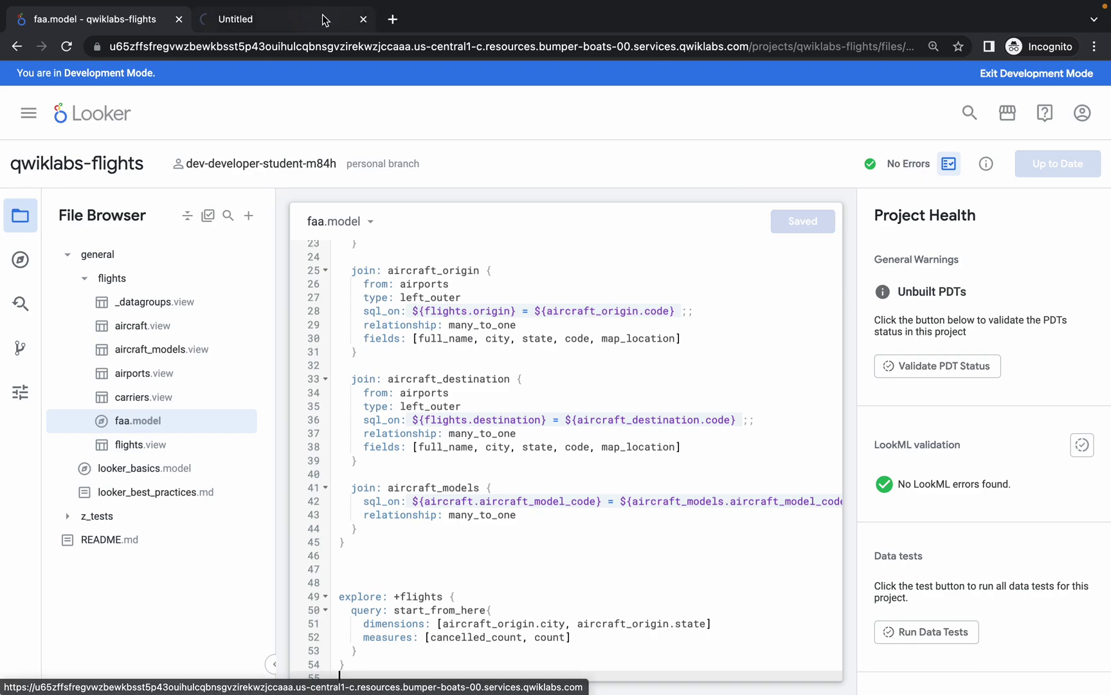
key(ctrl+Left)
scroll(482, 313, down, 5)
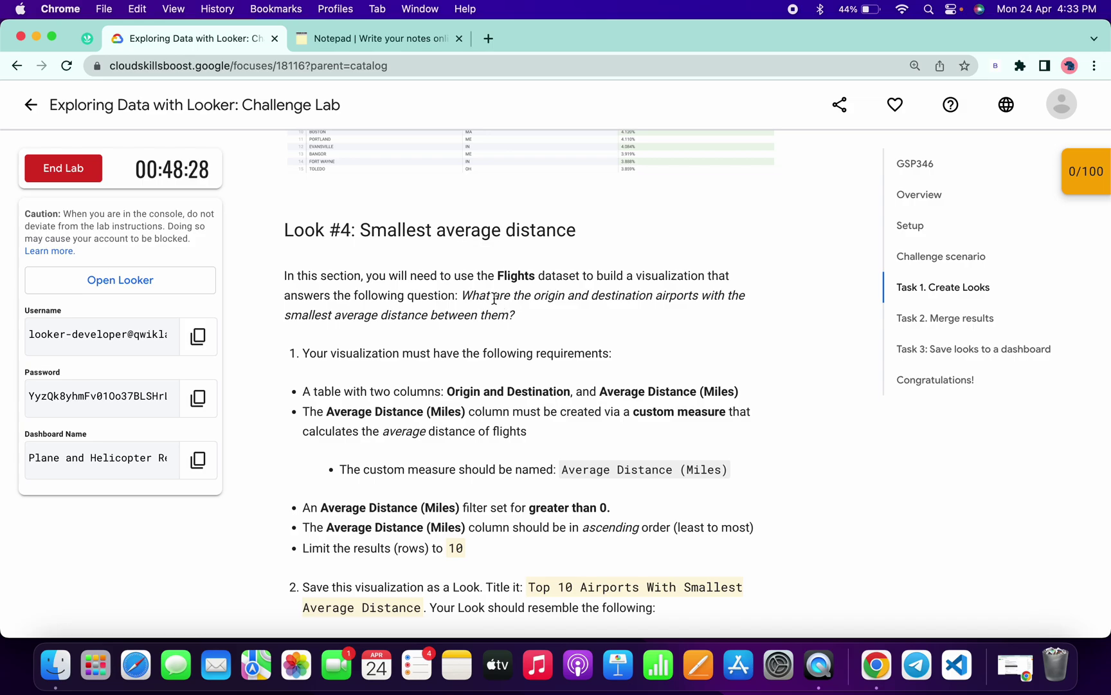
drag(493, 277, 582, 273)
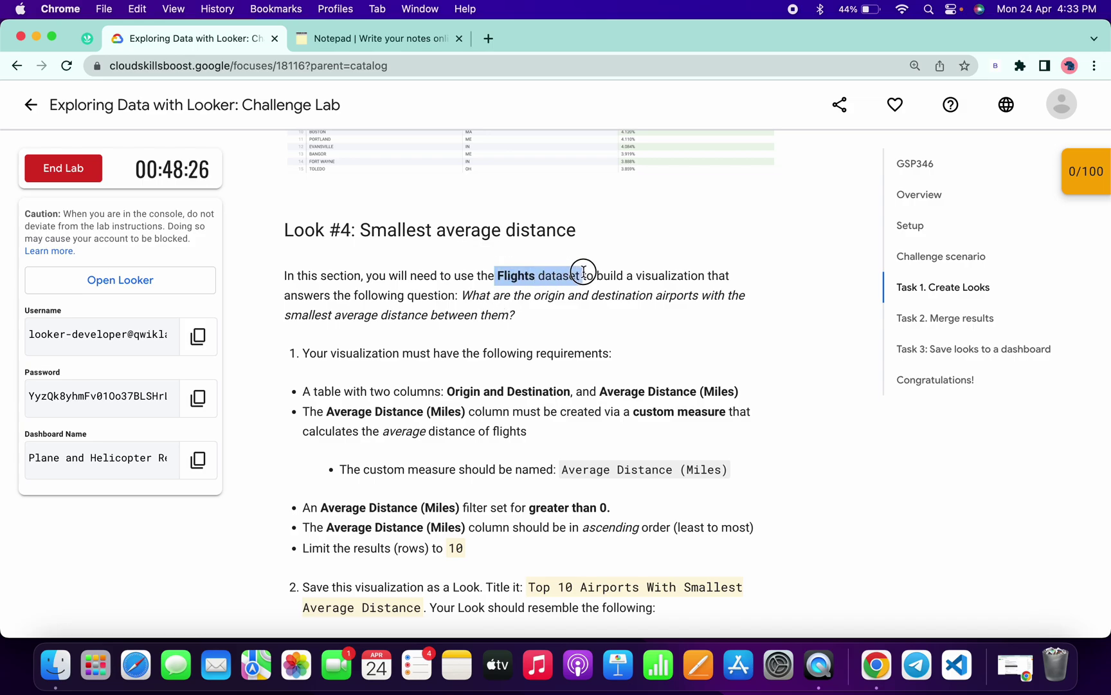
- Open the FAA Flights Explore in the new Looker tab
key(ctrl+Right)
click(238, 18)
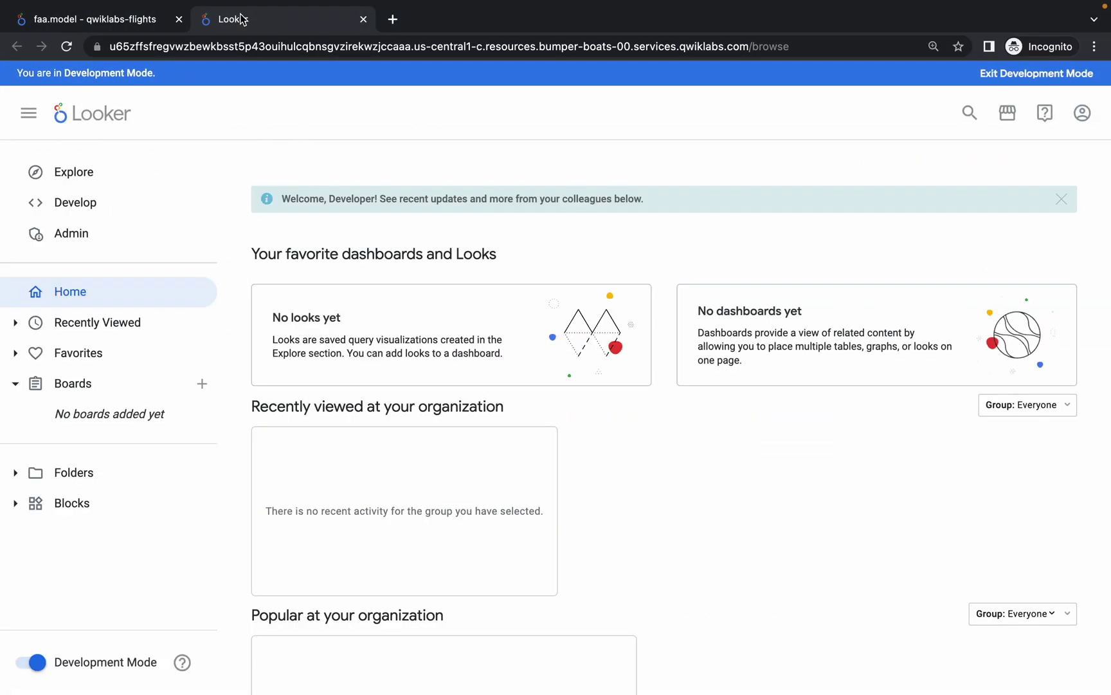
click(70, 172)
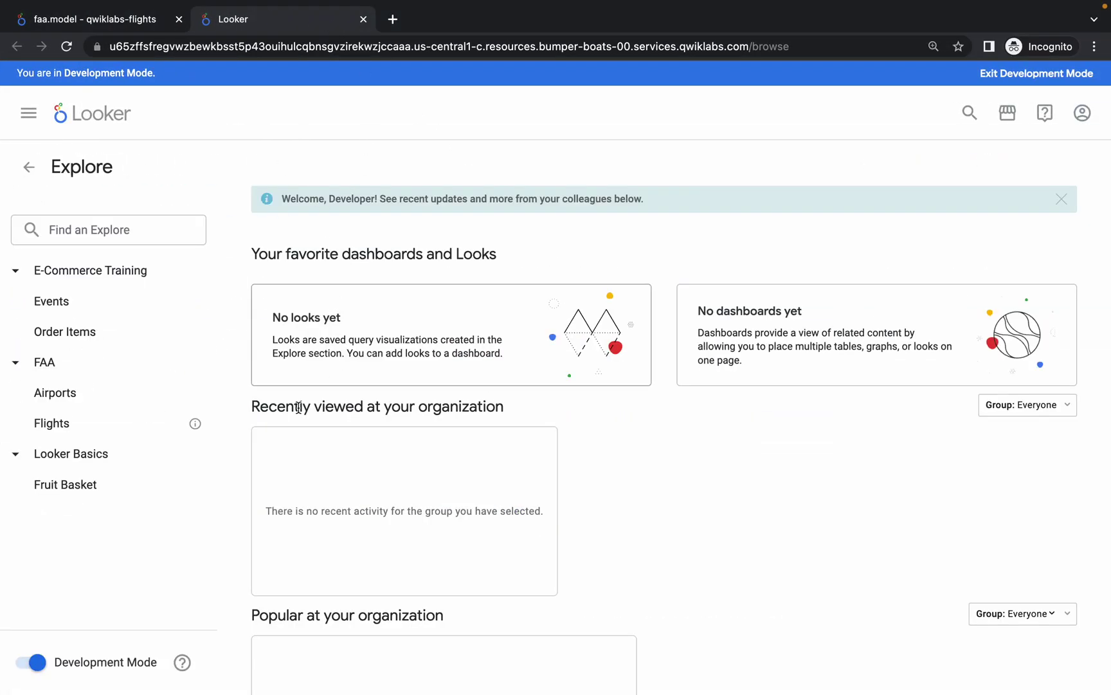
click(51, 424)
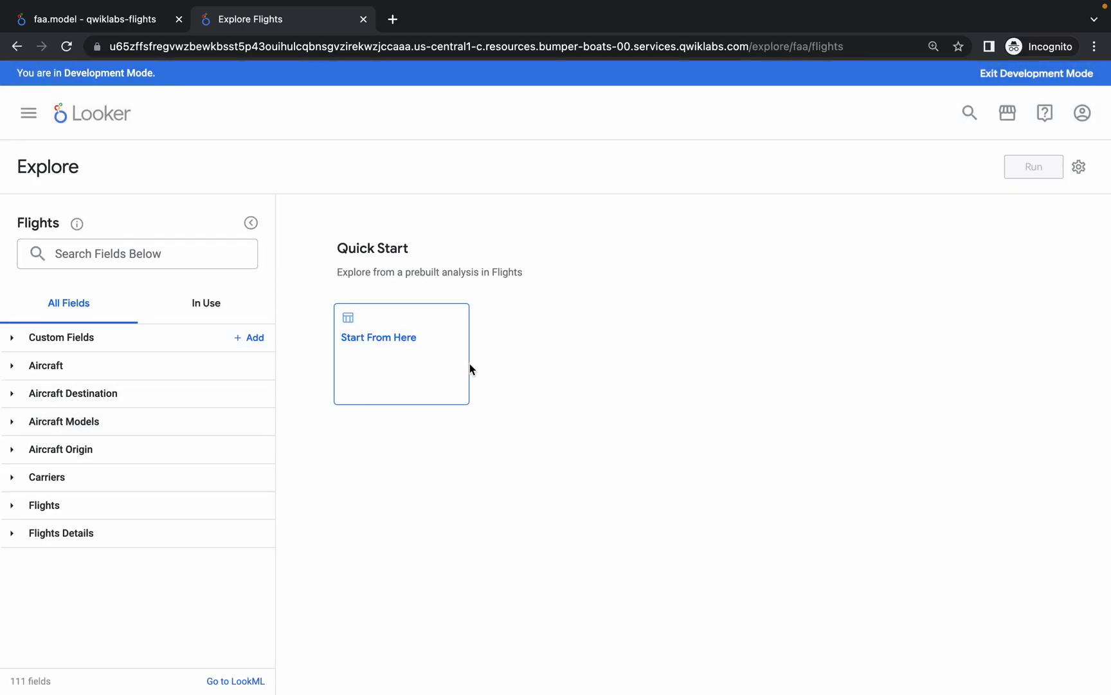
- Search the Flights field picker for 'Origin'
key(ctrl+Left)
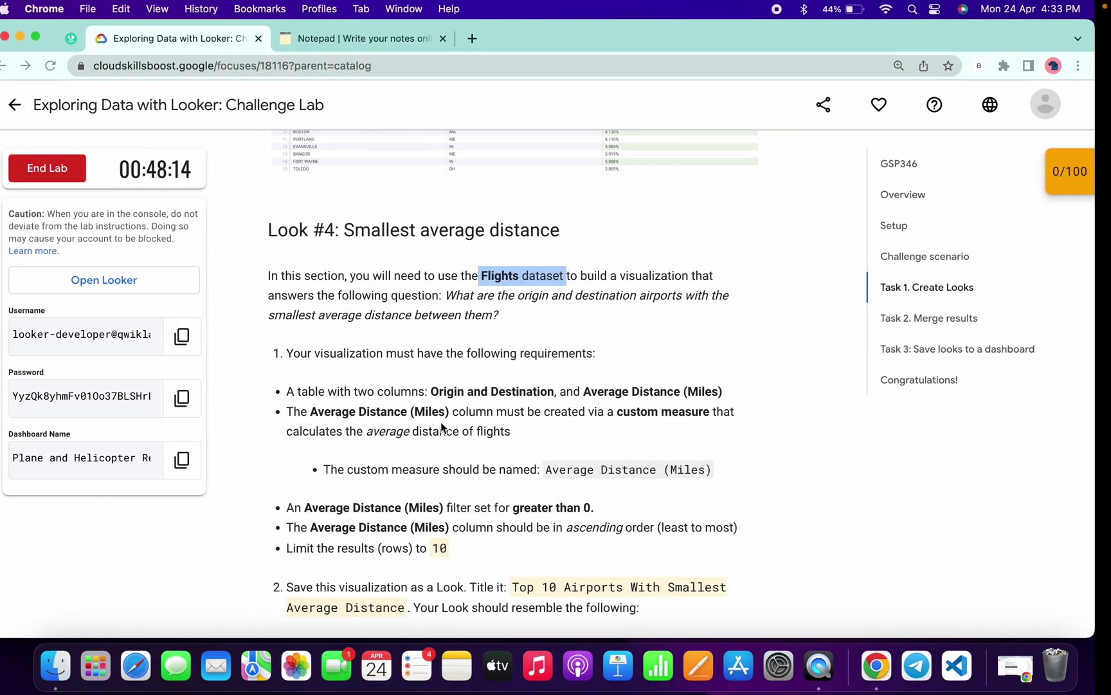
double_click(460, 392)
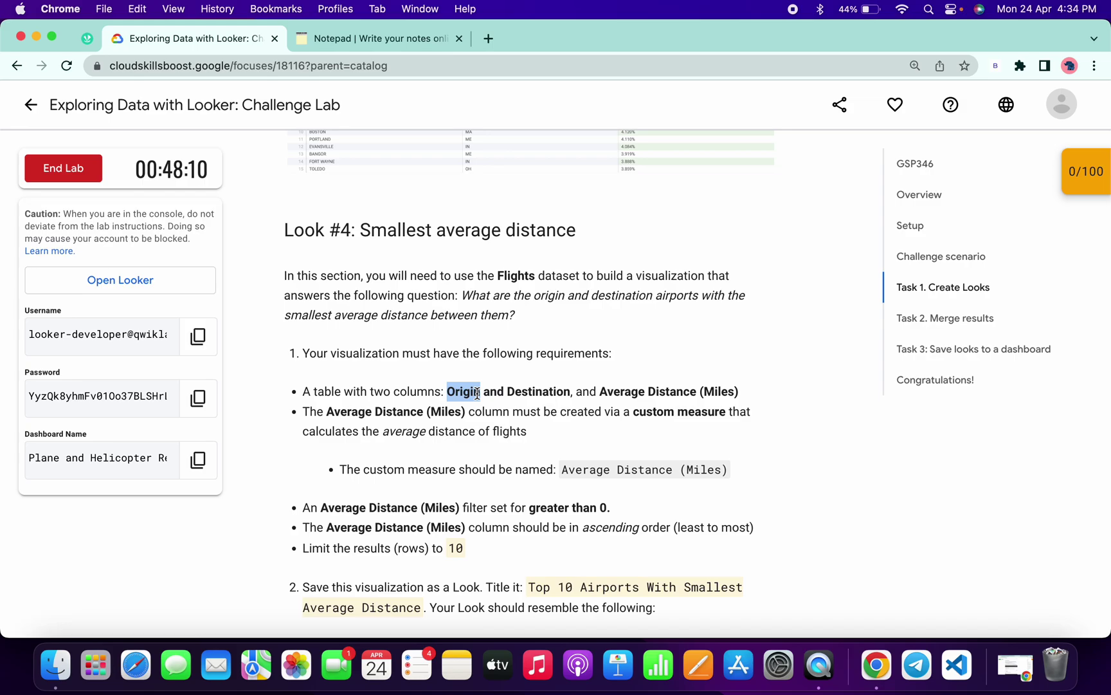
key(super+c)
key(ctrl+Right)
click(188, 252)
key(super+v)
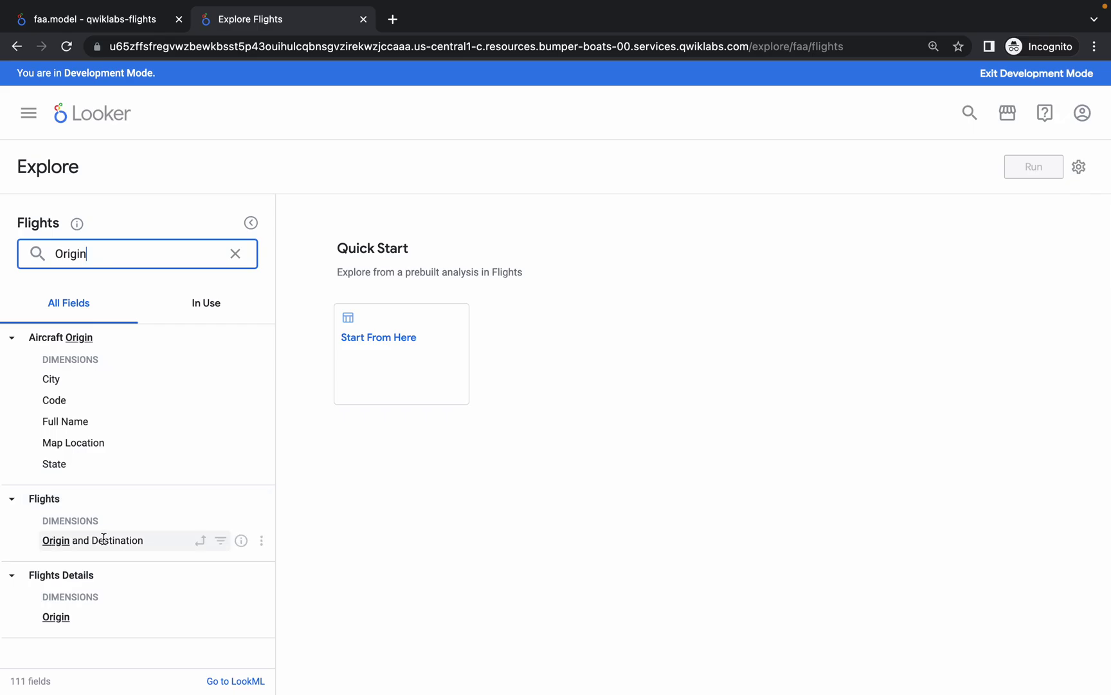
- Add the Flights Origin and Destination dimension to the query
key(ctrl+Left)
drag(435, 389, 576, 386)
key(ctrl+Right)
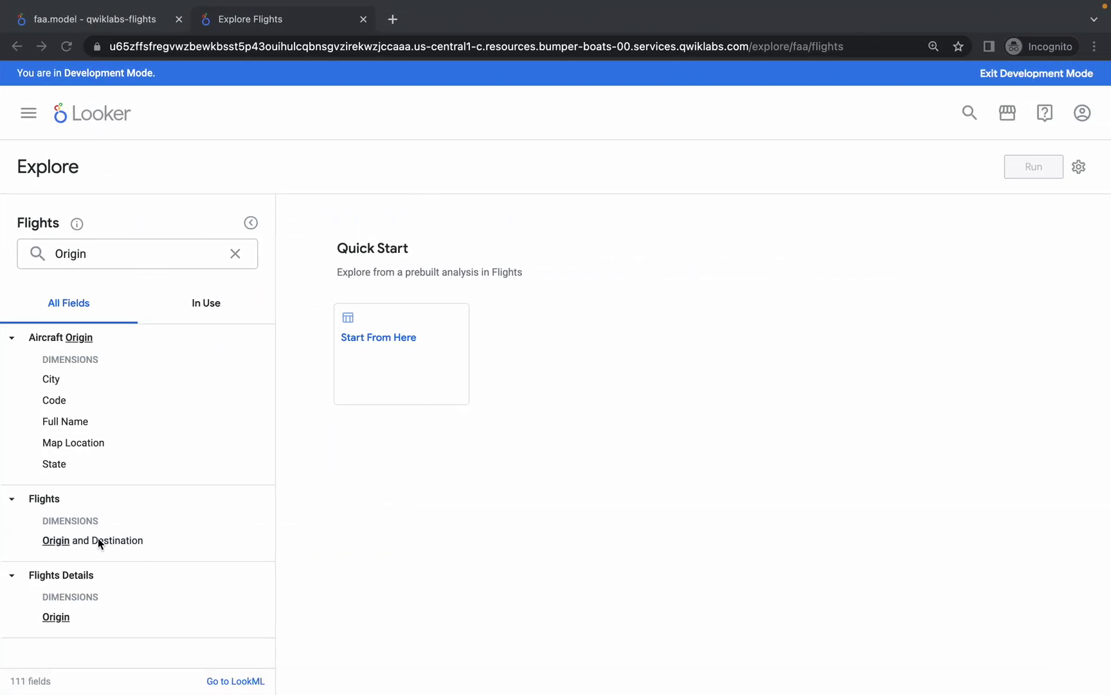
click(100, 543)
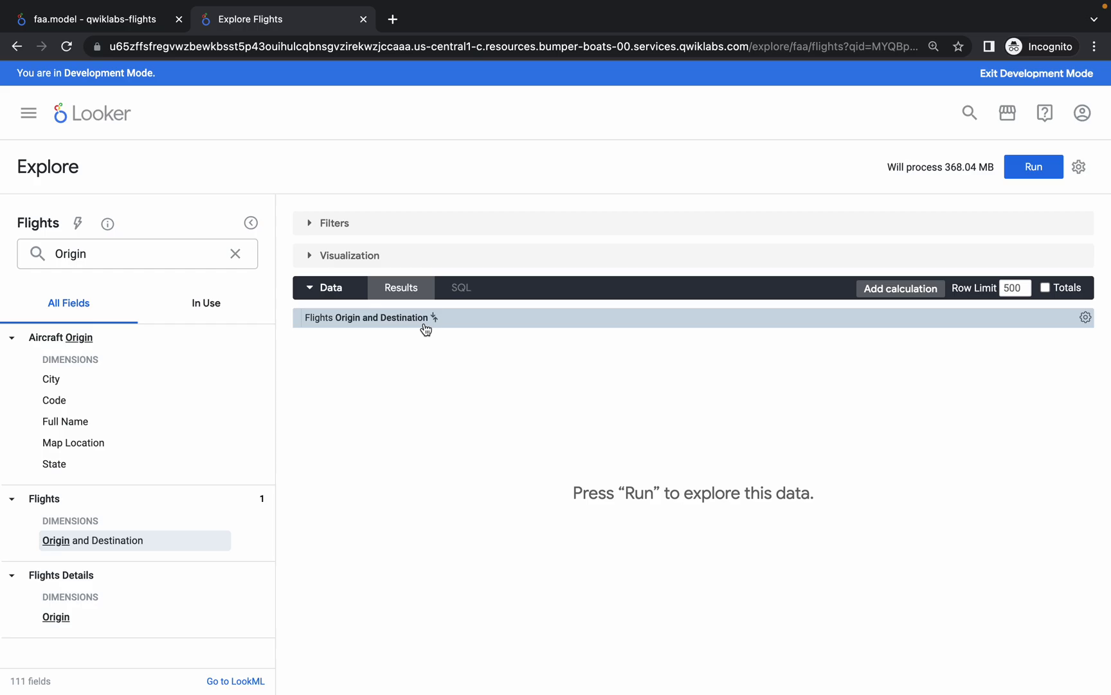
key(ctrl+Left)
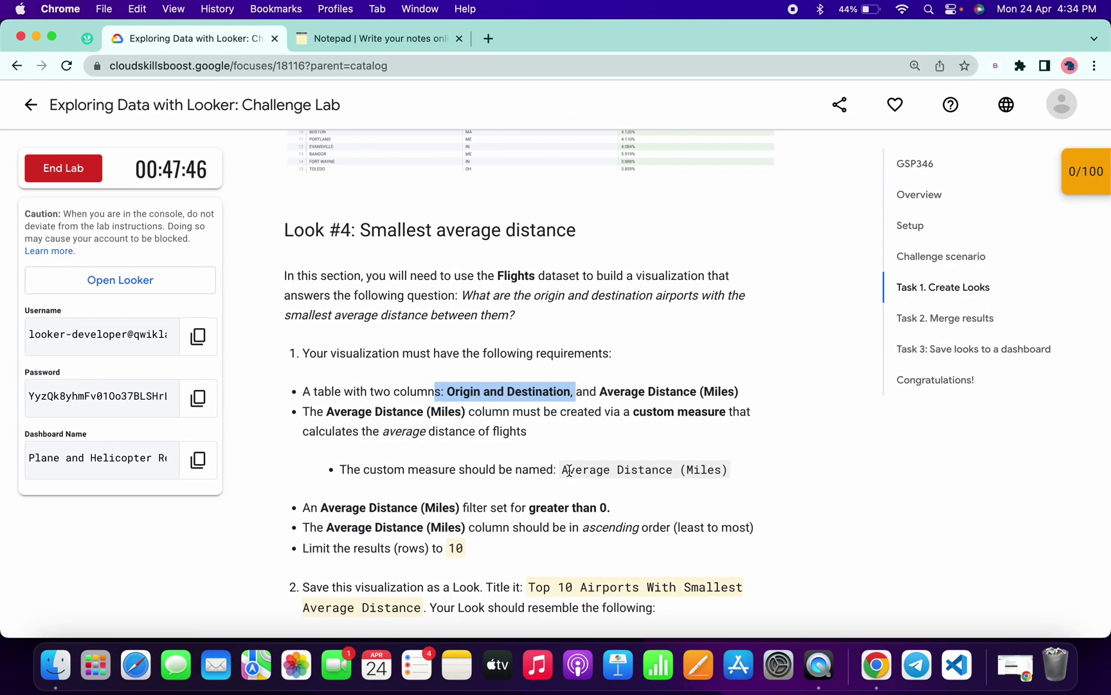
- Clear the search and start a custom measure based on Average Distance
drag(599, 389, 696, 390)
key(ctrl+Right)
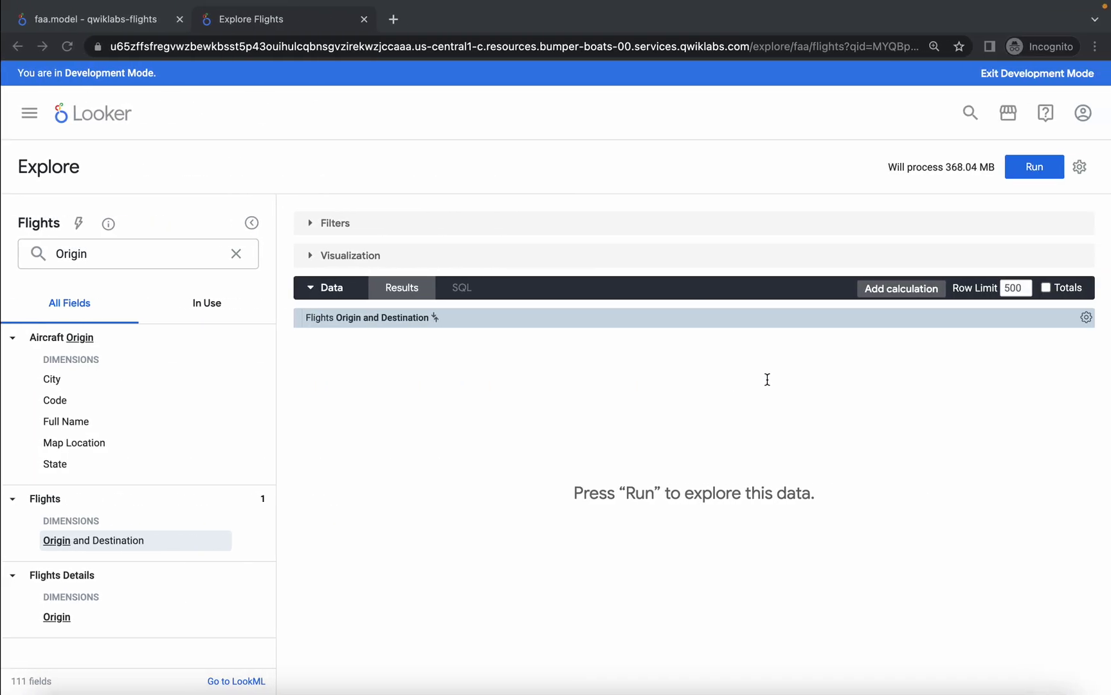
click(235, 256)
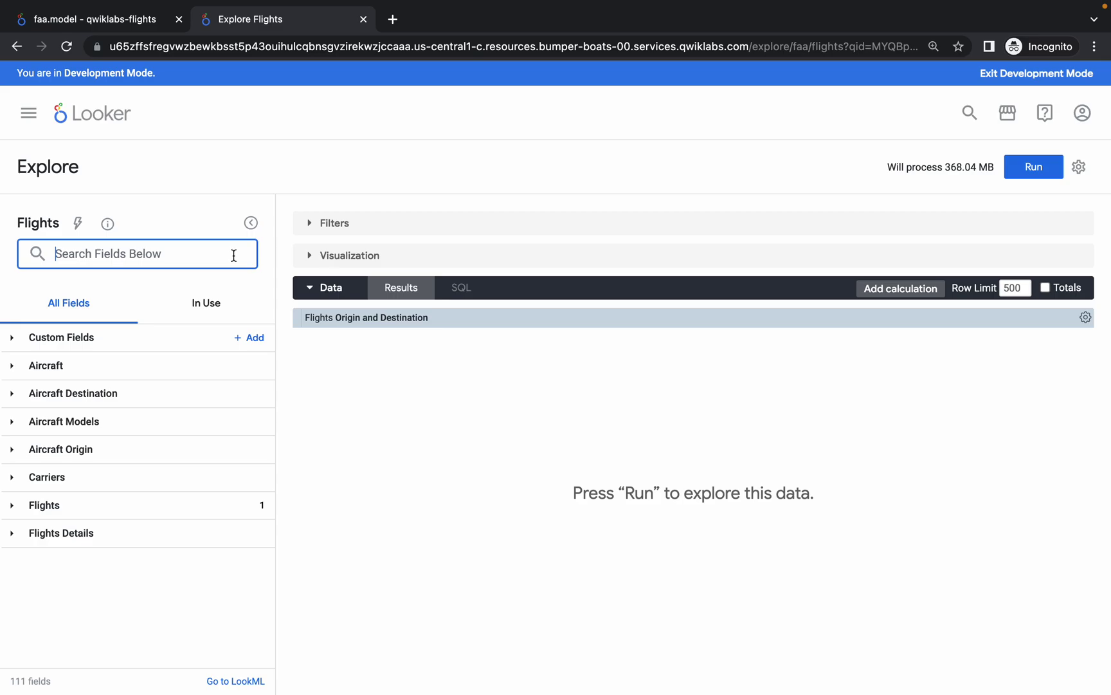
click(254, 339)
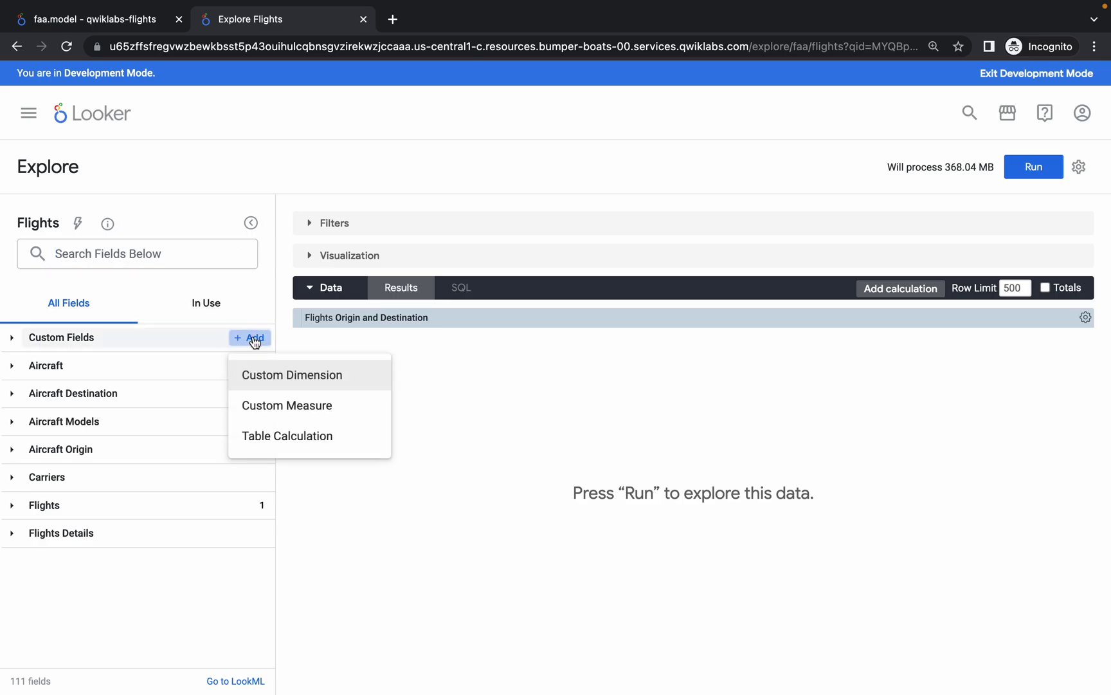
click(292, 411)
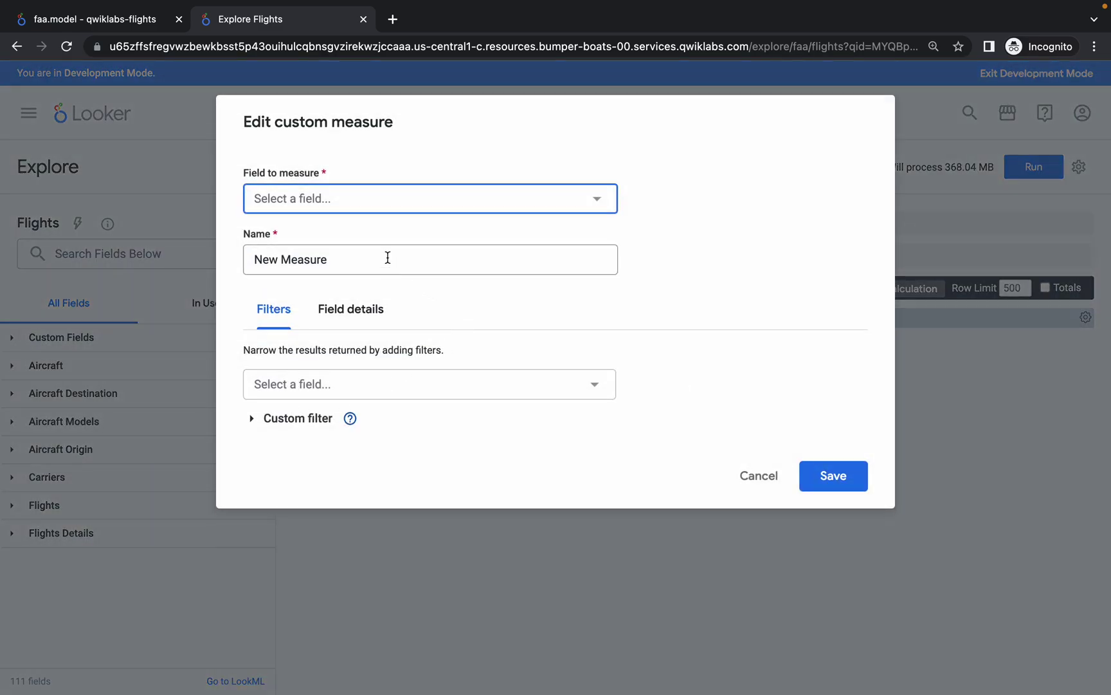
click(339, 204)
text(Average Distance)
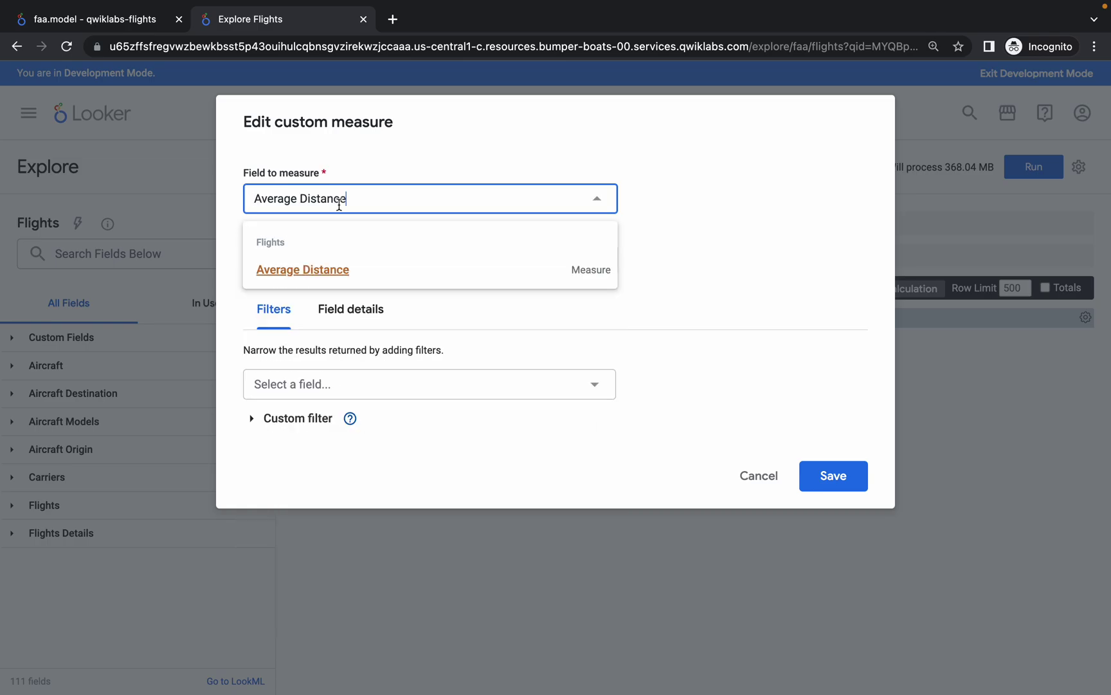
click(310, 272)
- Name the custom measure 'Average Distance (Miles)' and save it
key(ctrl+Left)
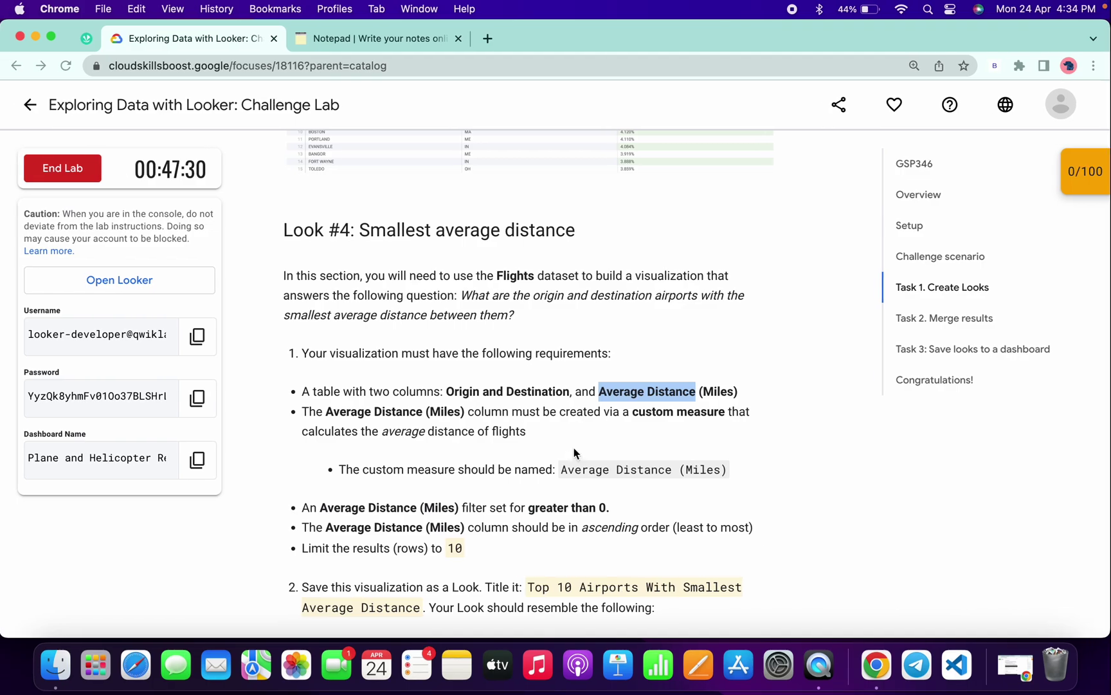
drag(563, 470, 726, 467)
key(ctrl+Right)
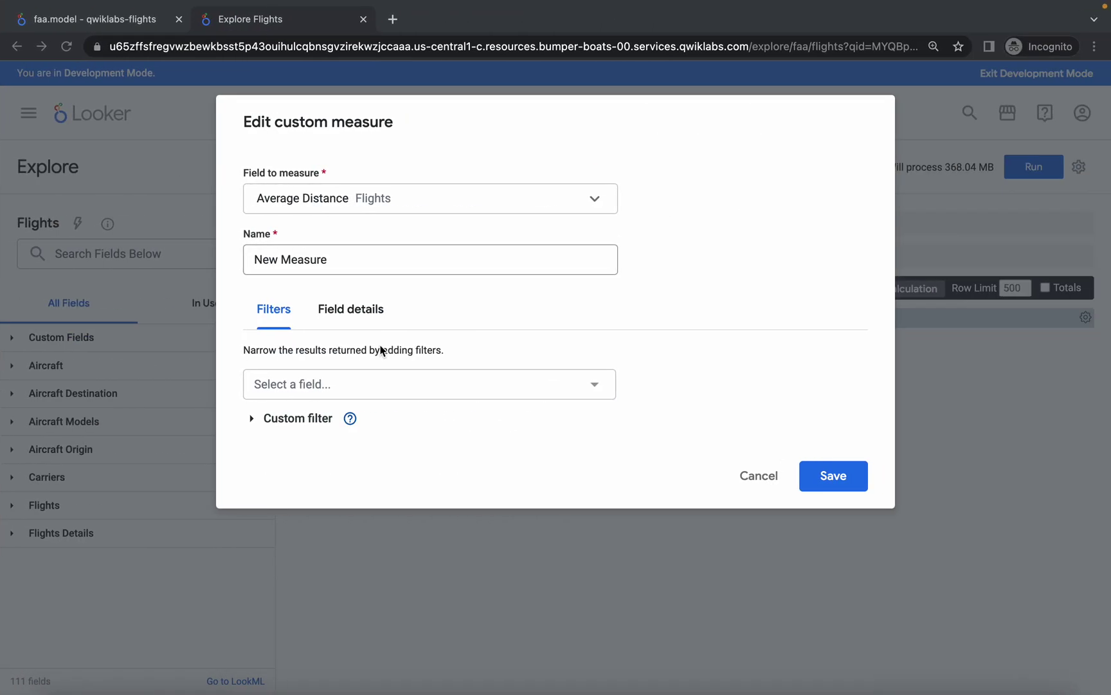
triple_click(316, 258)
key(super+v)
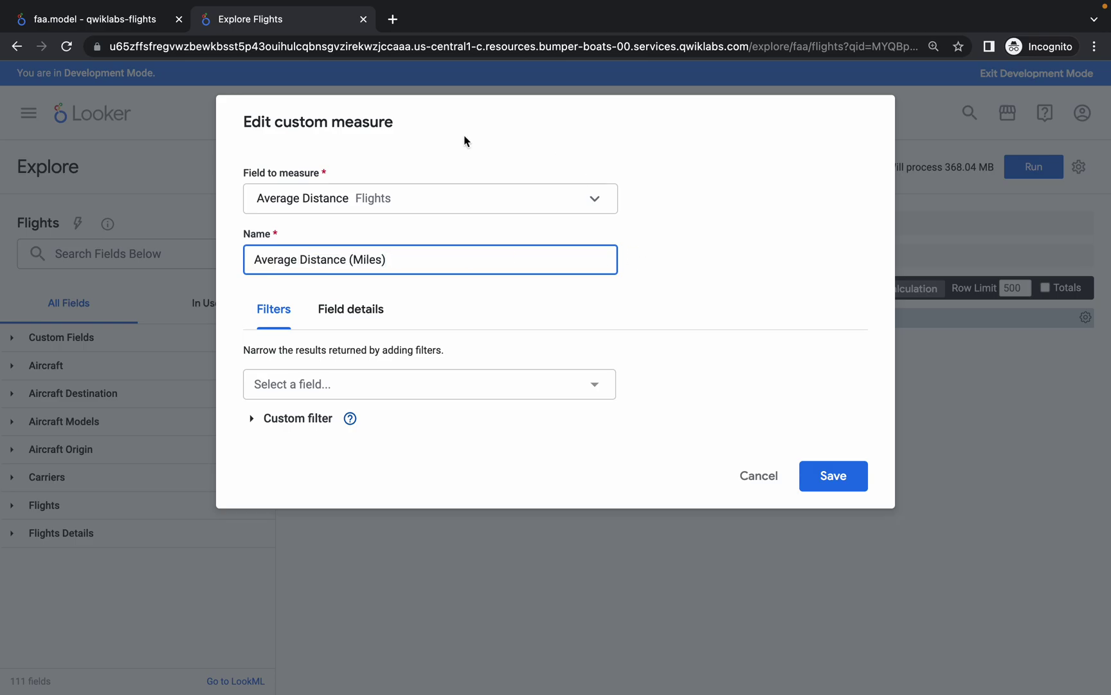
click(833, 476)
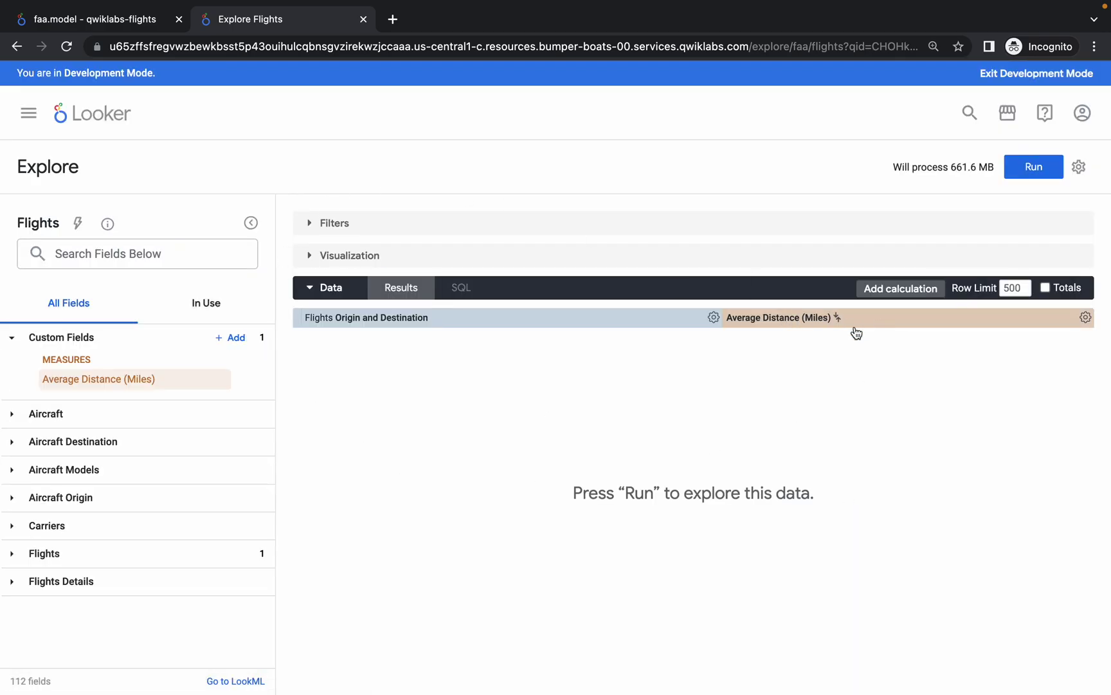
- Filter Average Distance (Miles) with 'is greater than' 0
key(ctrl+Left)
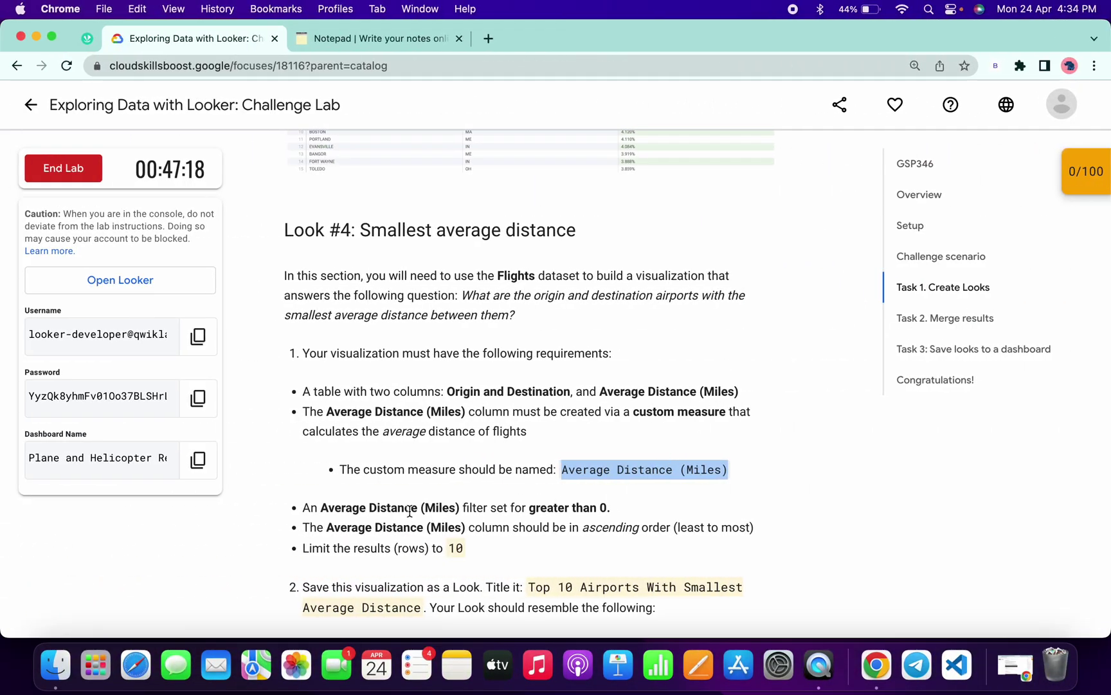
drag(436, 506, 509, 506)
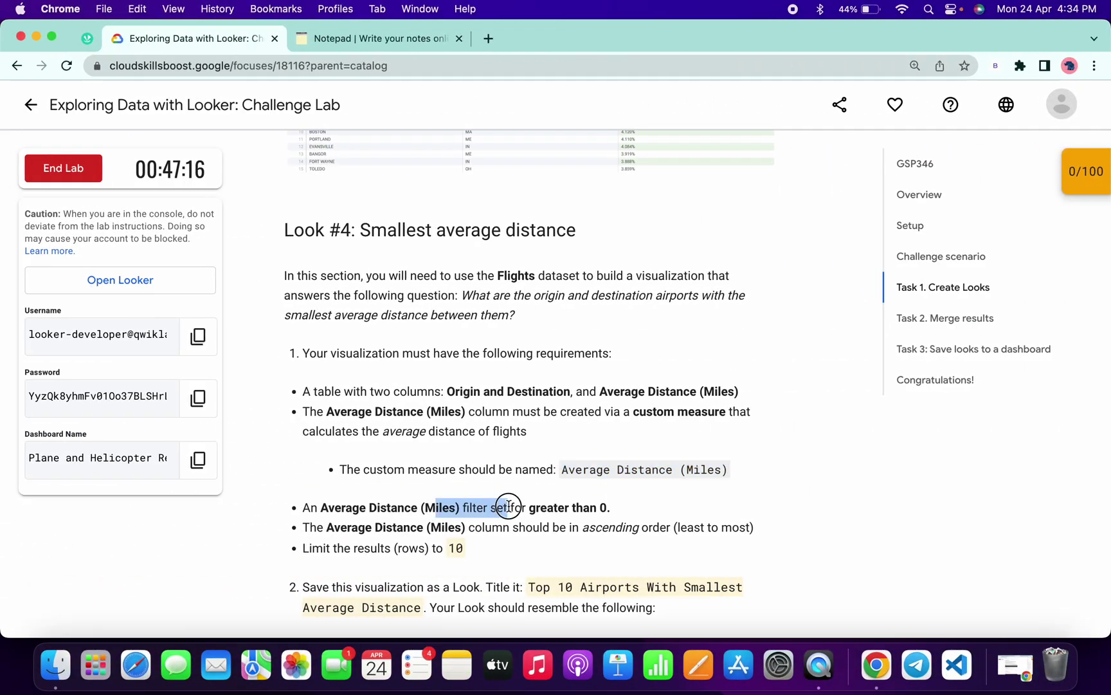
key(ctrl+Right)
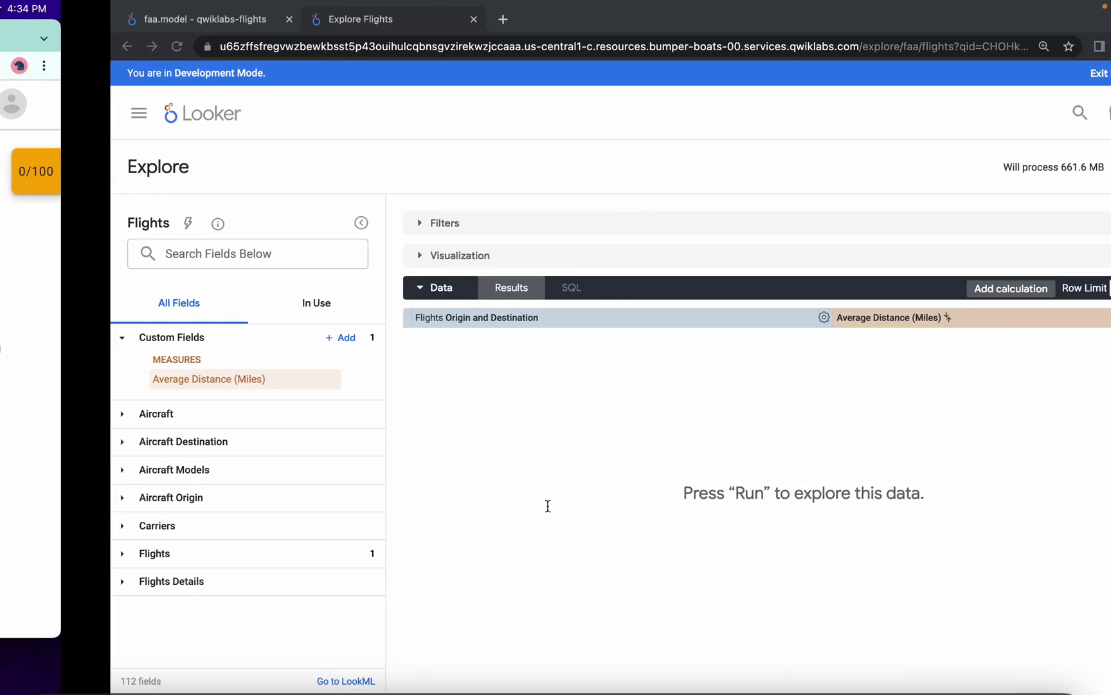
click(1085, 318)
click(954, 367)
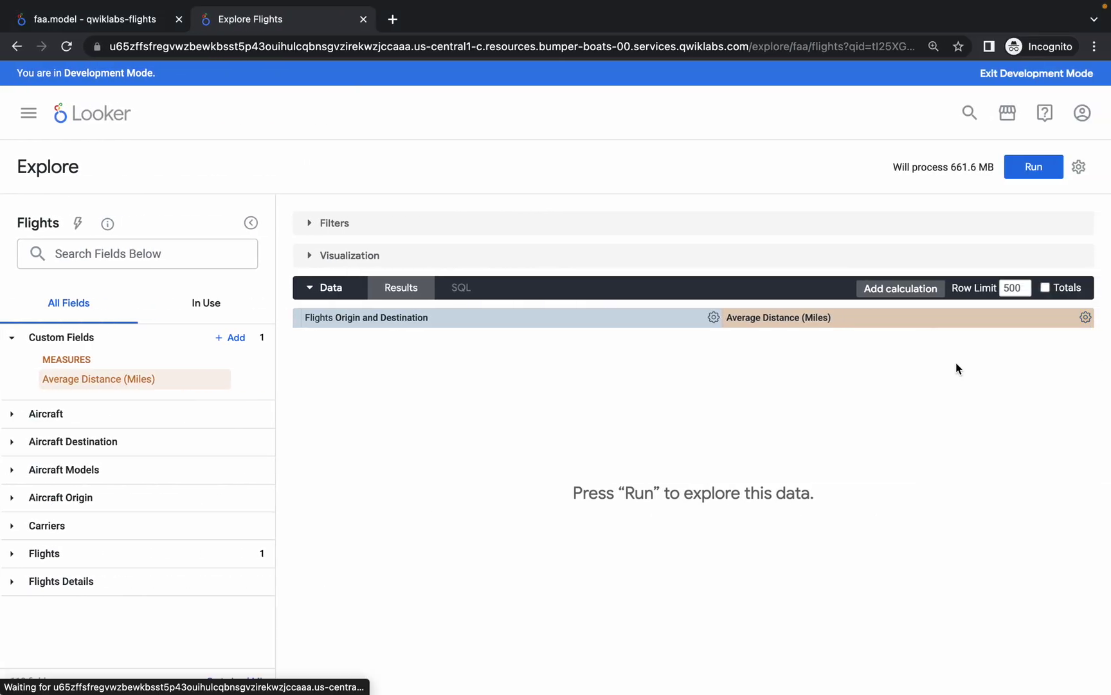
click(559, 258)
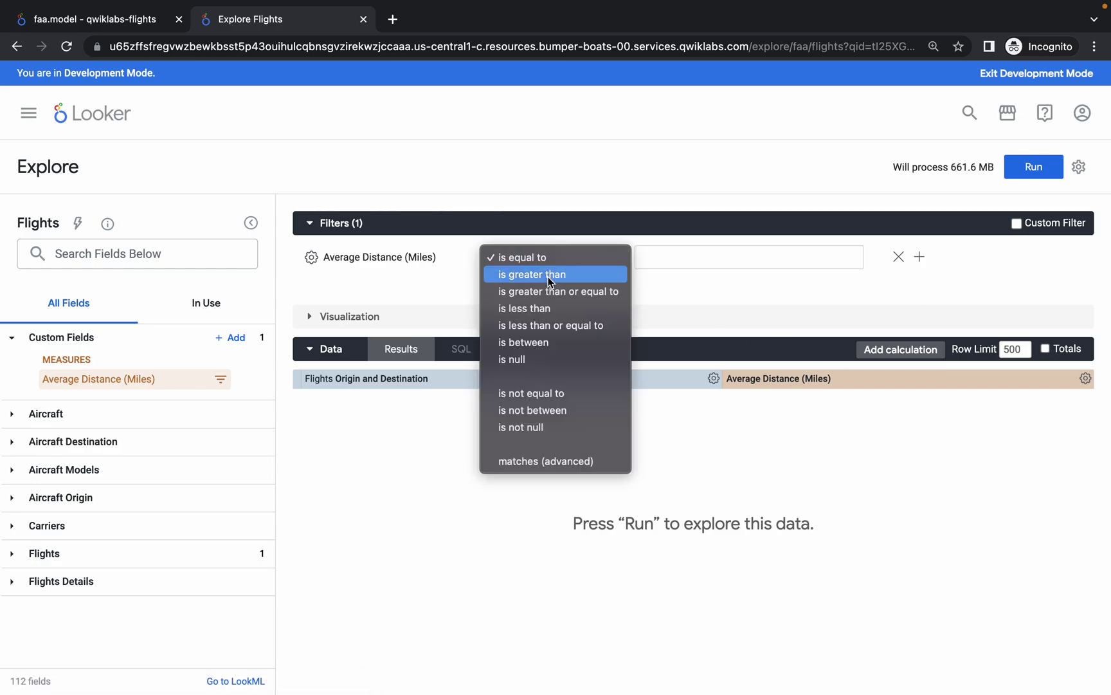
click(548, 278)
click(685, 255)
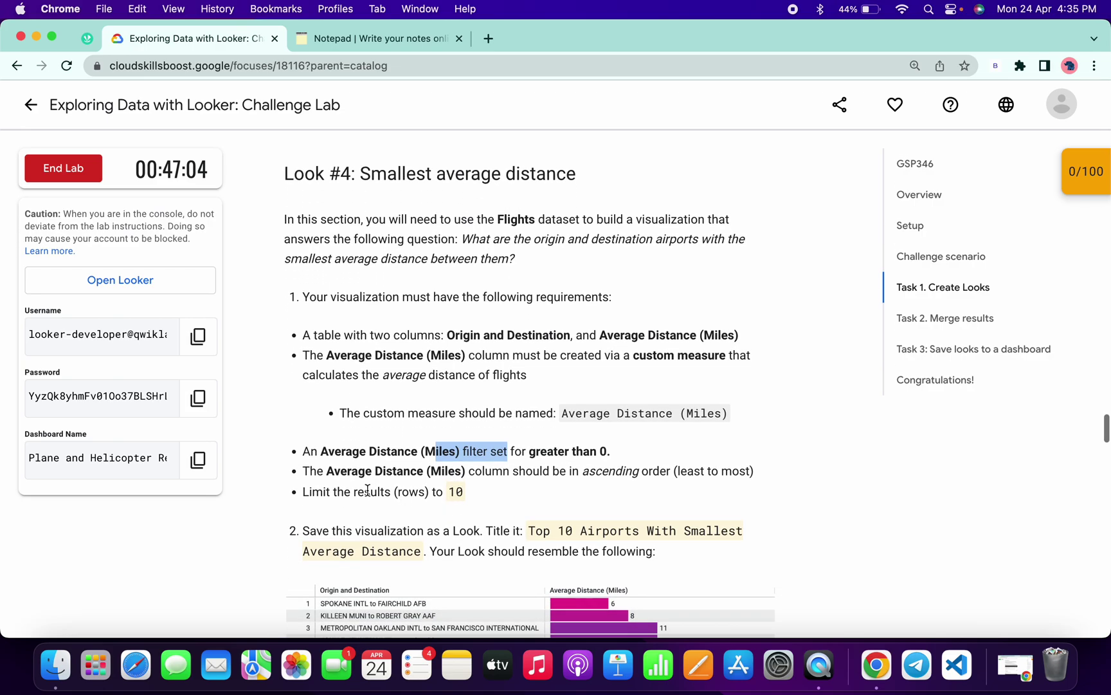
drag(579, 471, 672, 468)
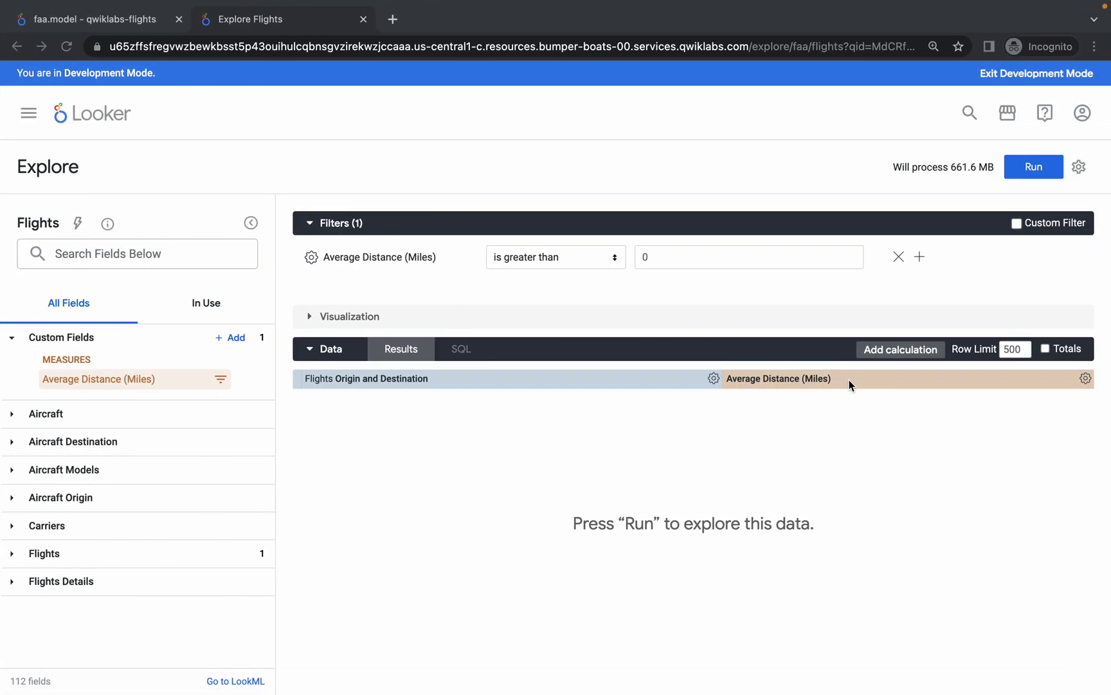
- Sort Average Distance (Miles) ascending and change the row limit from 500 to 10
click(837, 378)
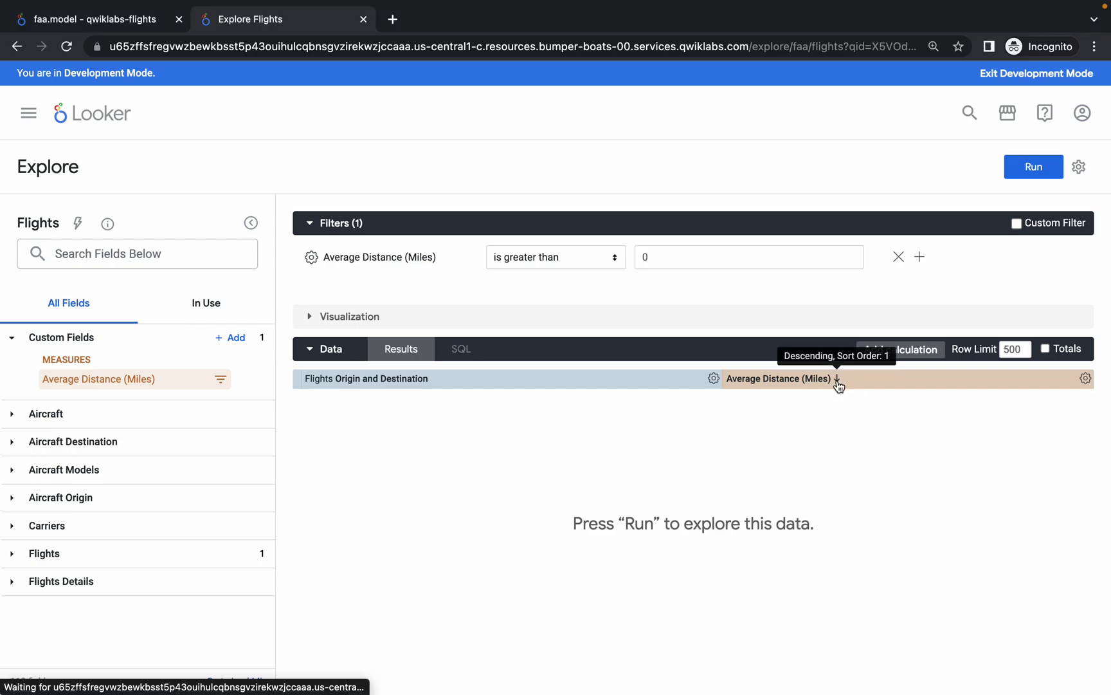
click(837, 381)
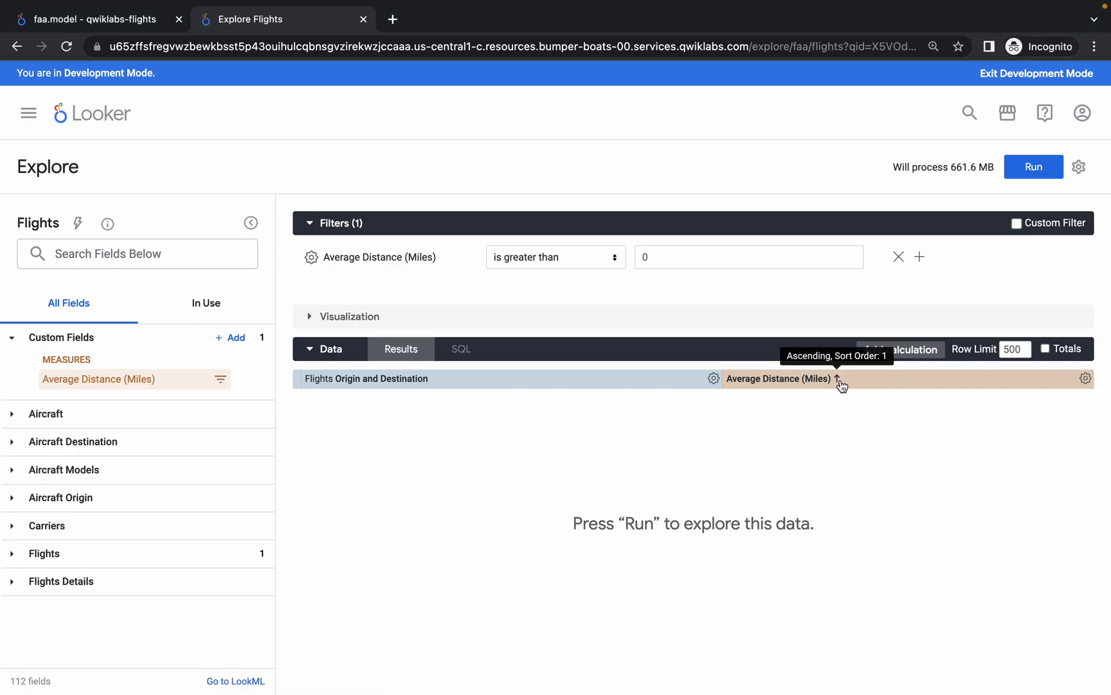
key(ctrl+Left)
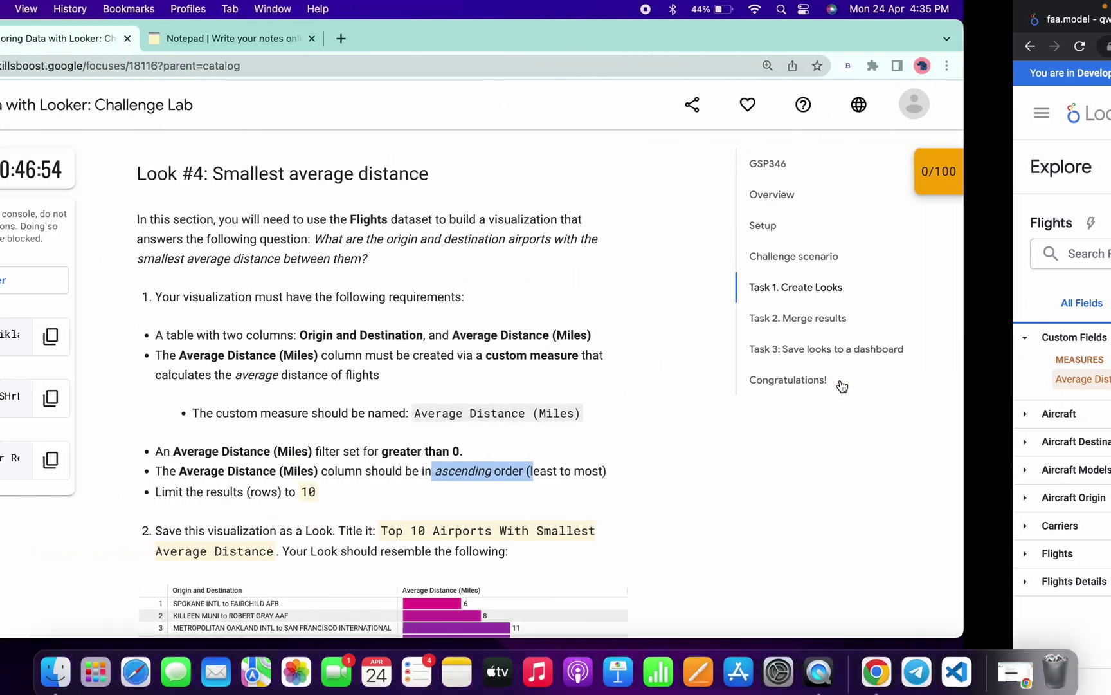
drag(394, 493, 470, 497)
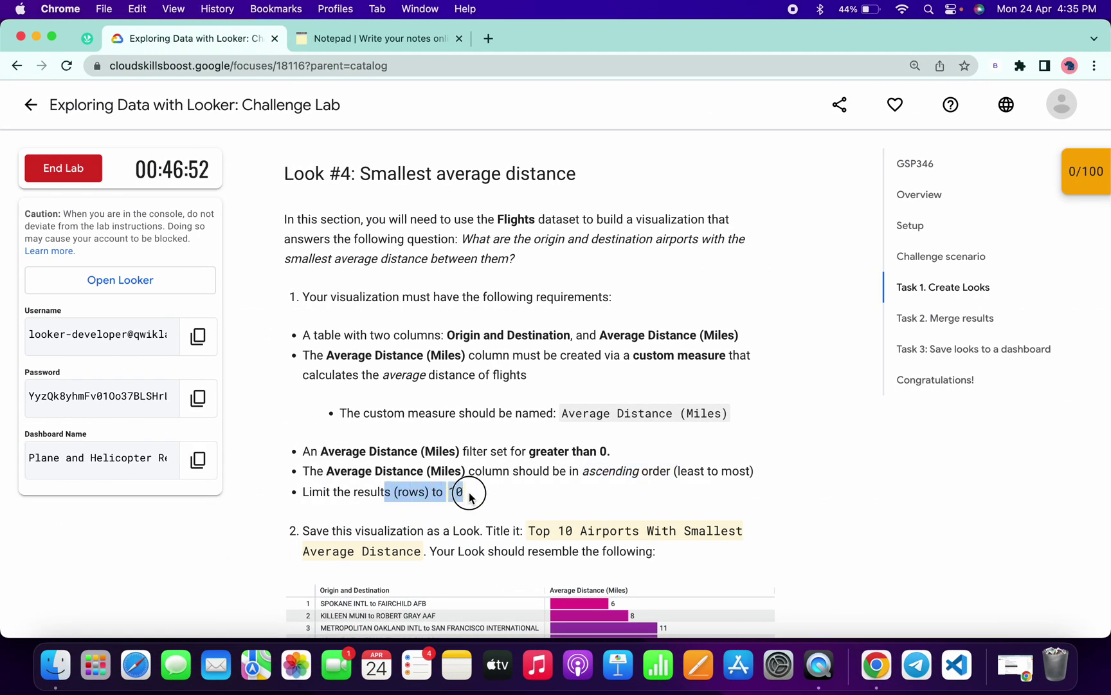
click(487, 491)
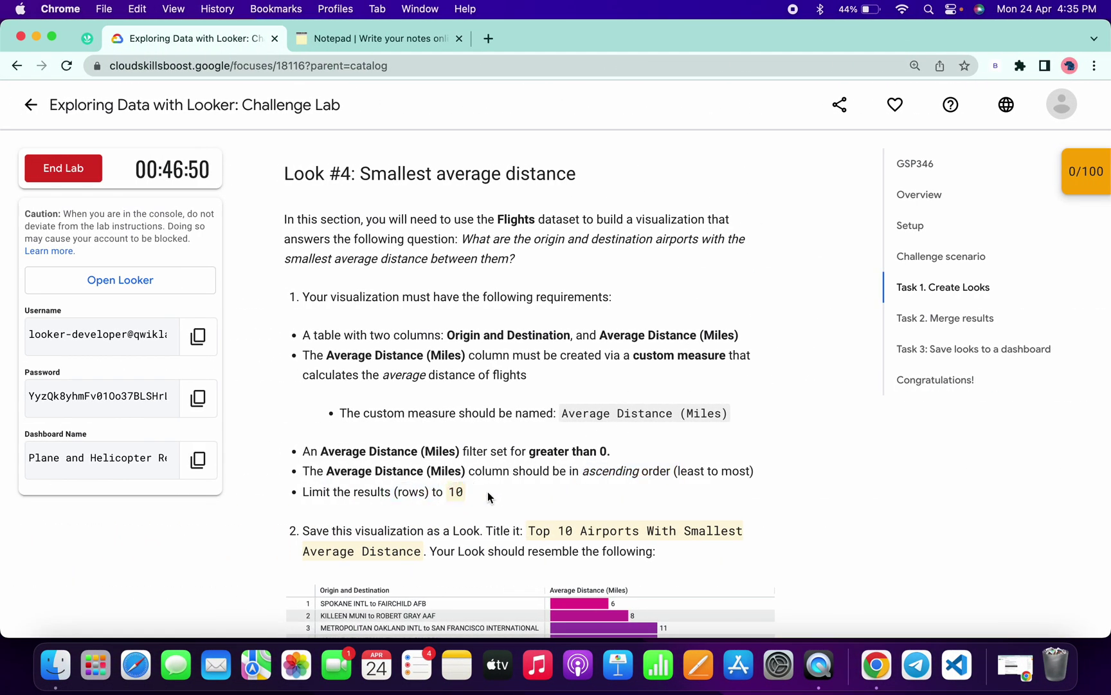
key(ctrl+Right)
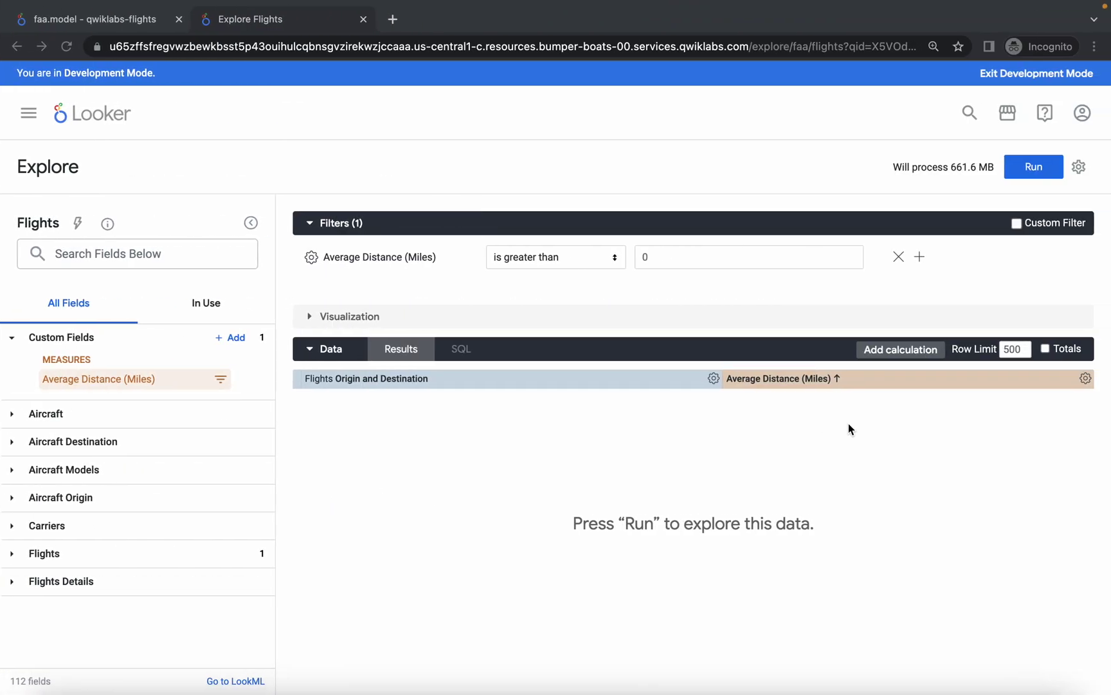
double_click(1008, 349)
text(10)
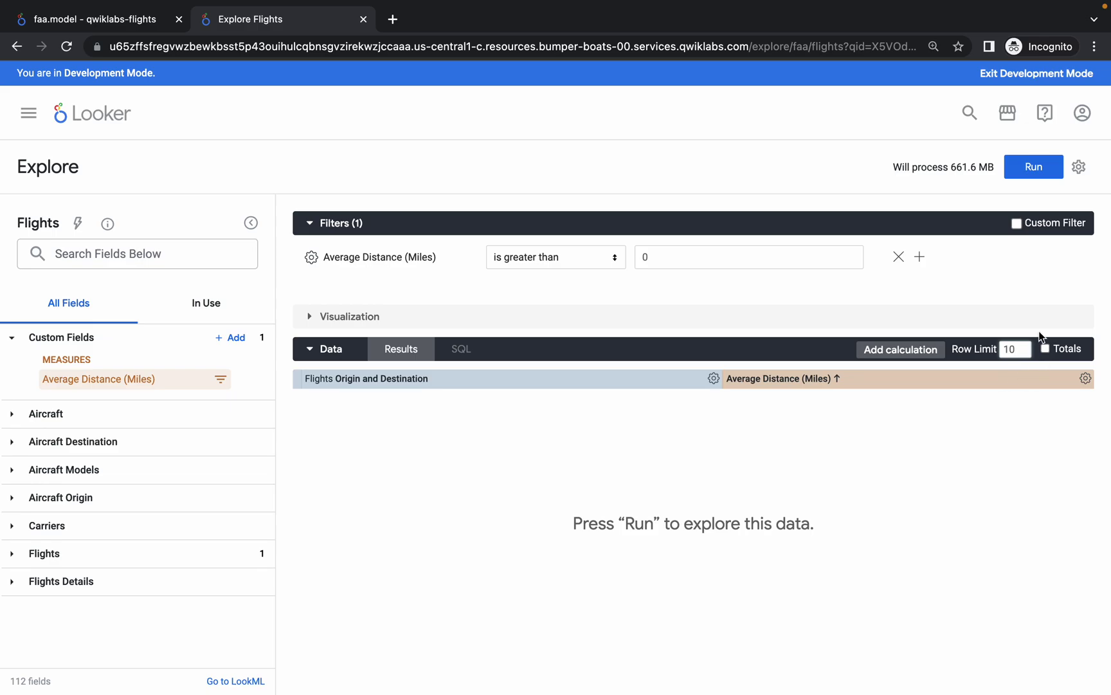
key(ctrl+Left)
key(ctrl+Right)
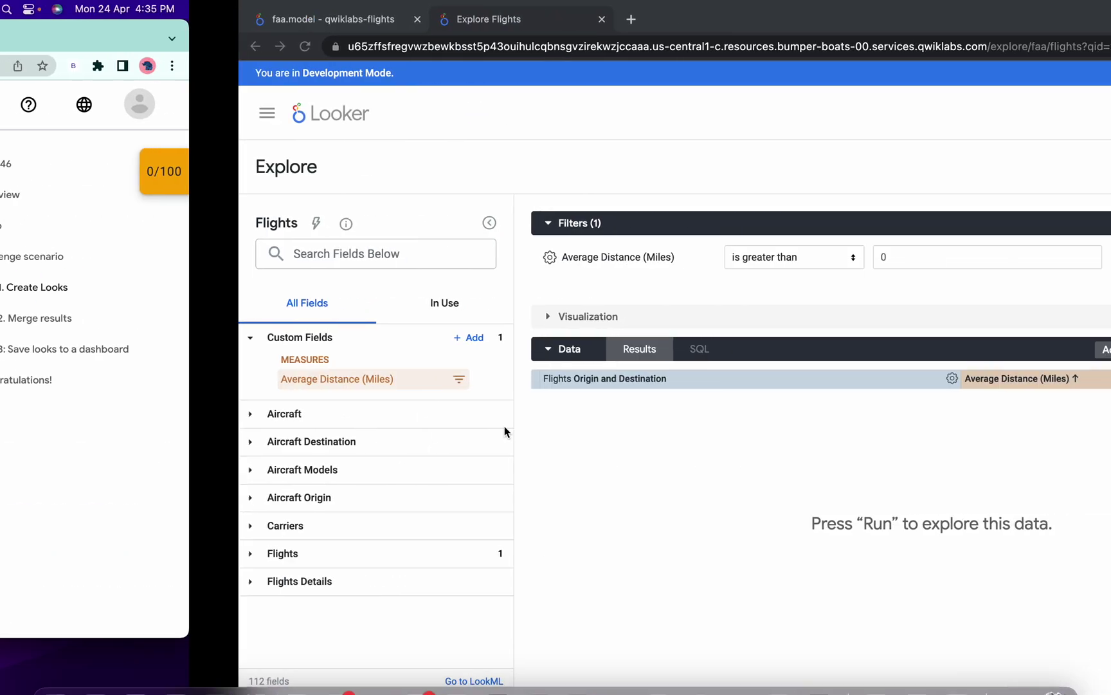
- Run the query as a table, compare it to the lab image, and copy the Look title
click(1034, 169)
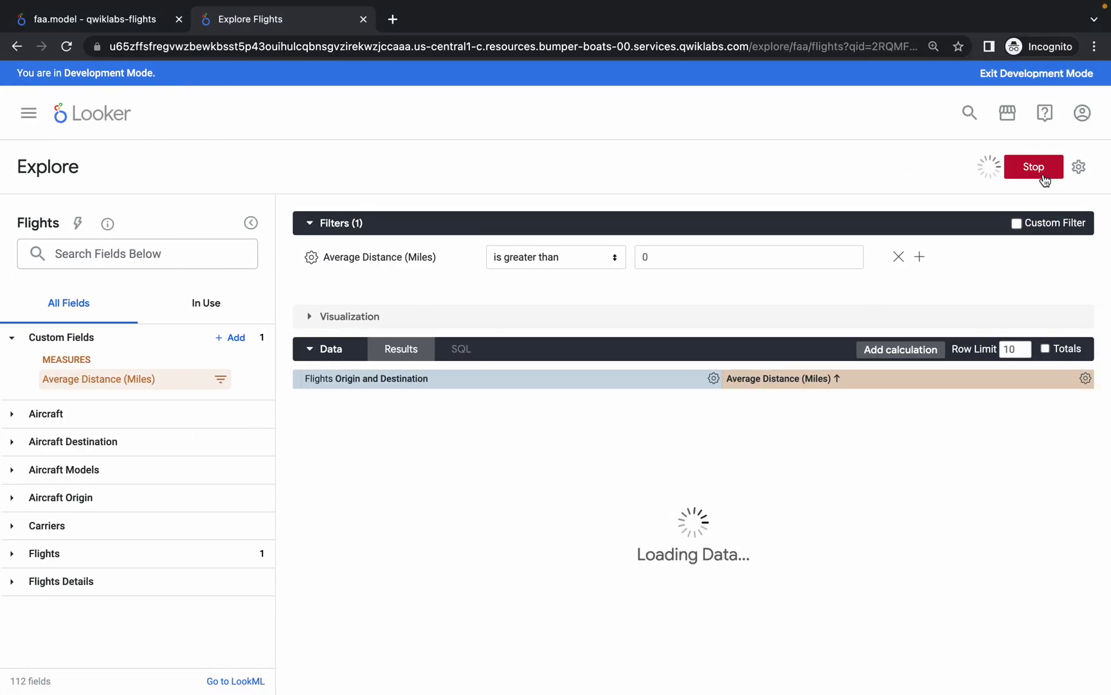
click(315, 317)
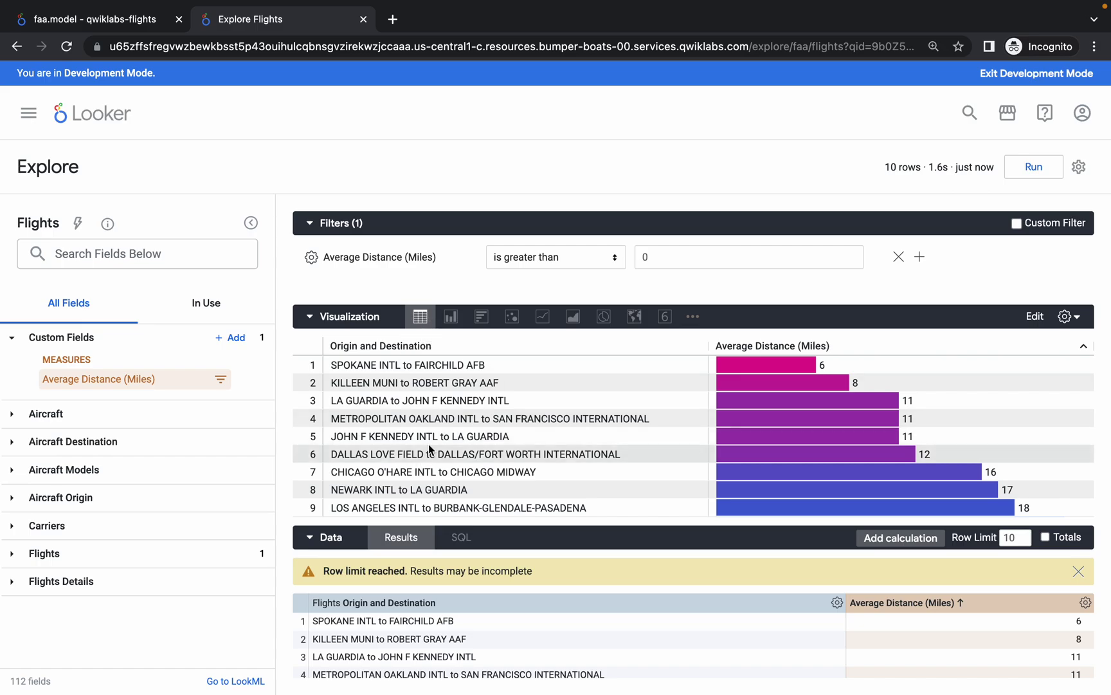
key(ctrl+Left)
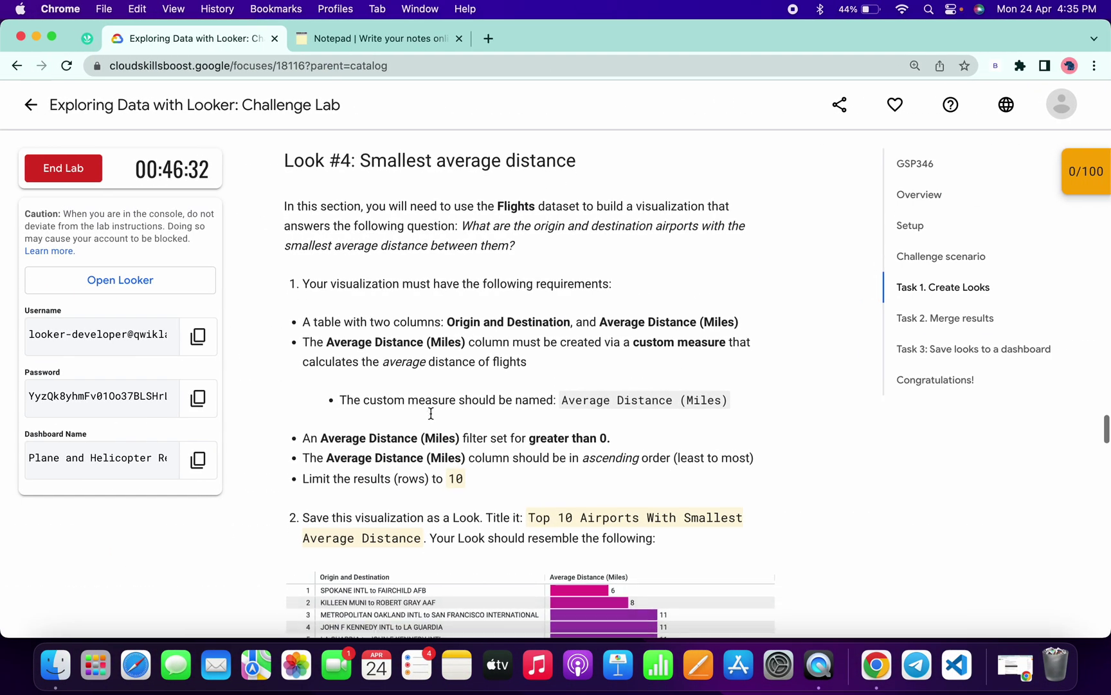
scroll(446, 455, down, 3)
click(467, 496)
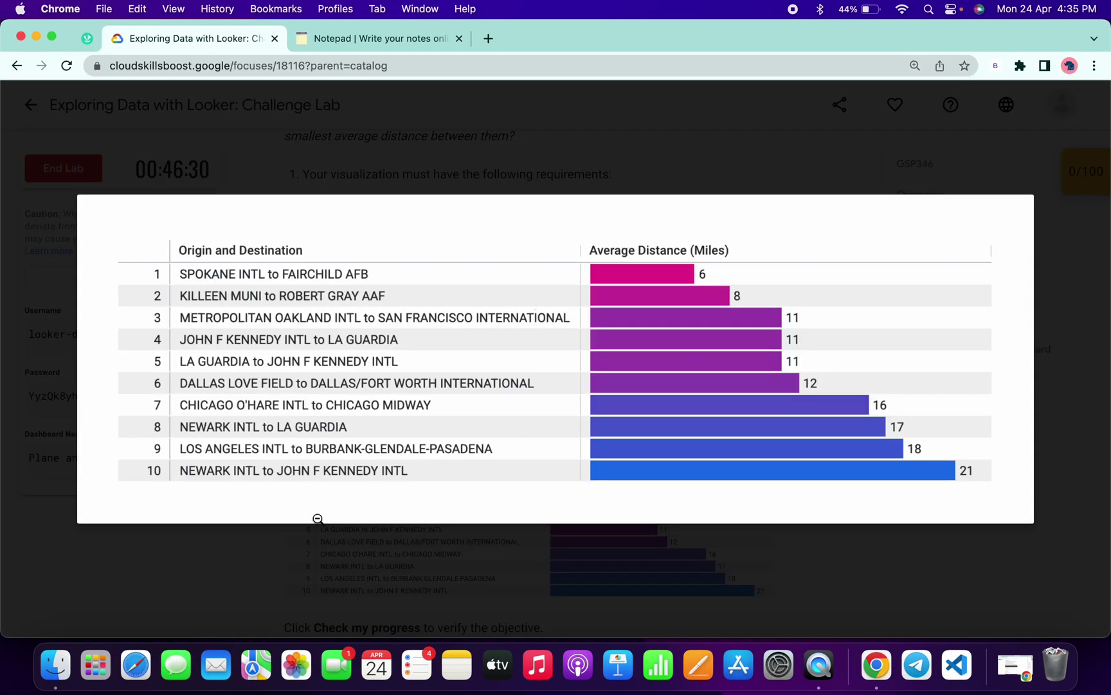
click(324, 555)
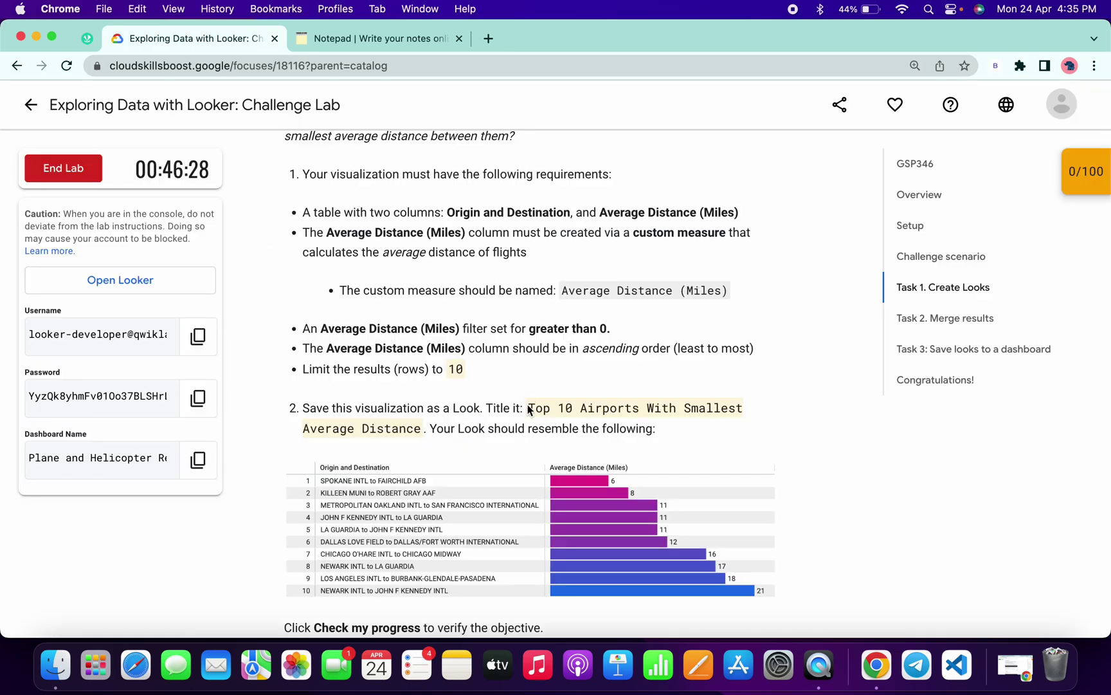
drag(529, 408, 420, 431)
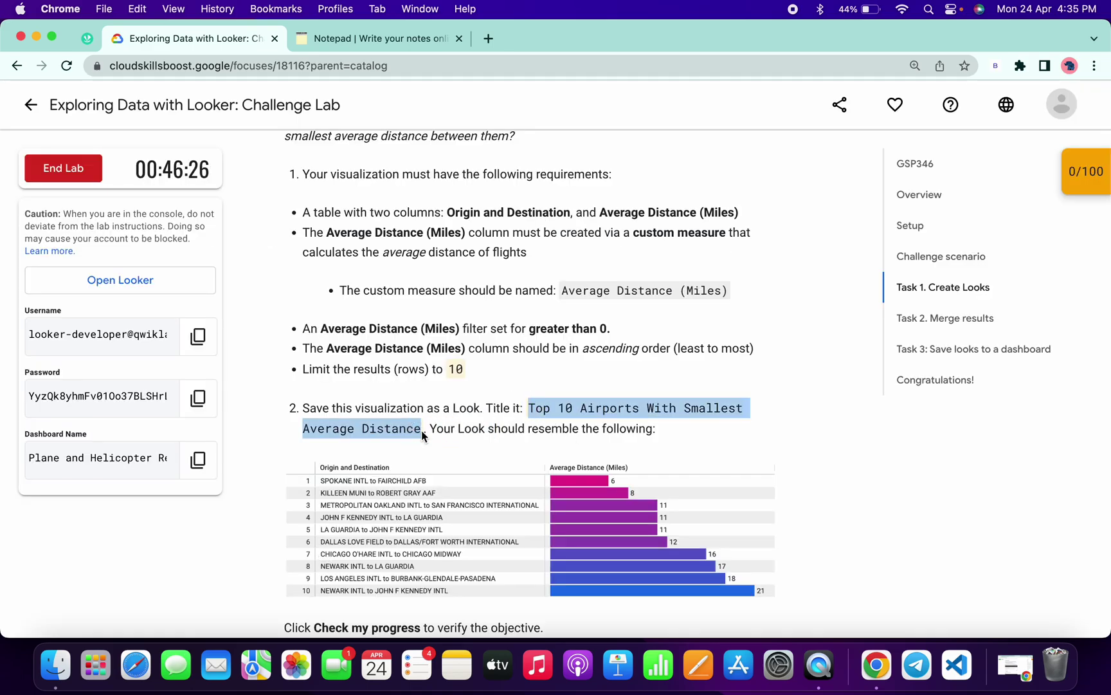
key(super+c)
key(ctrl+Right)
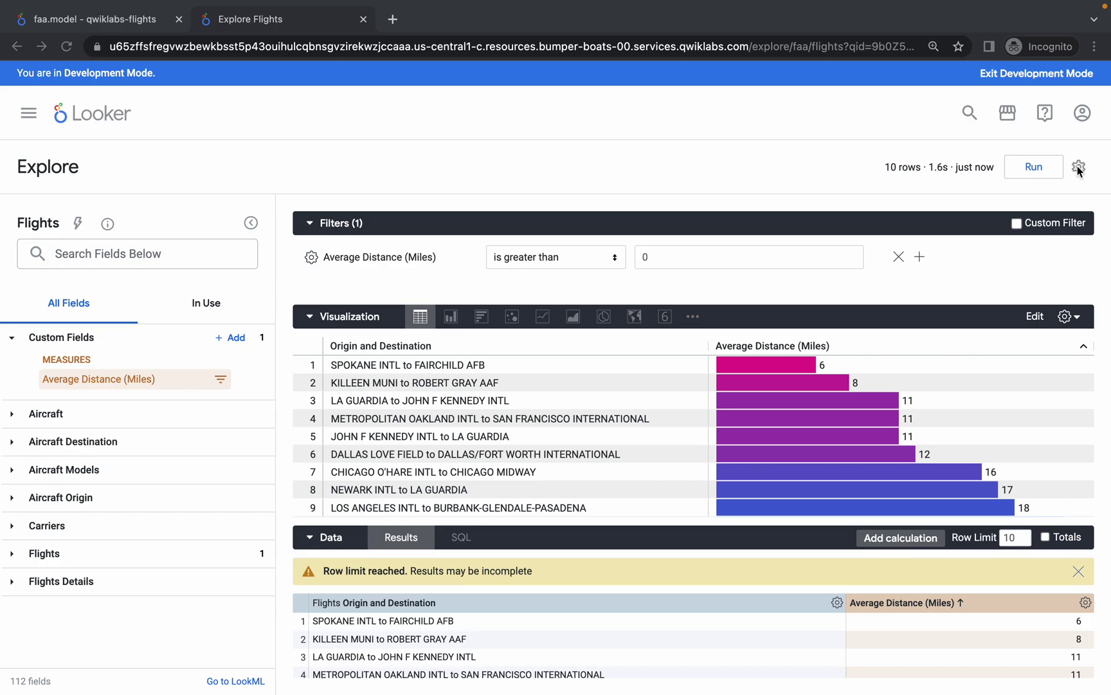
- Save a new Look titled 'Top 10 Airports With Smallest Average Distance' to Developer Student
click(1079, 168)
mouse_move(967, 216)
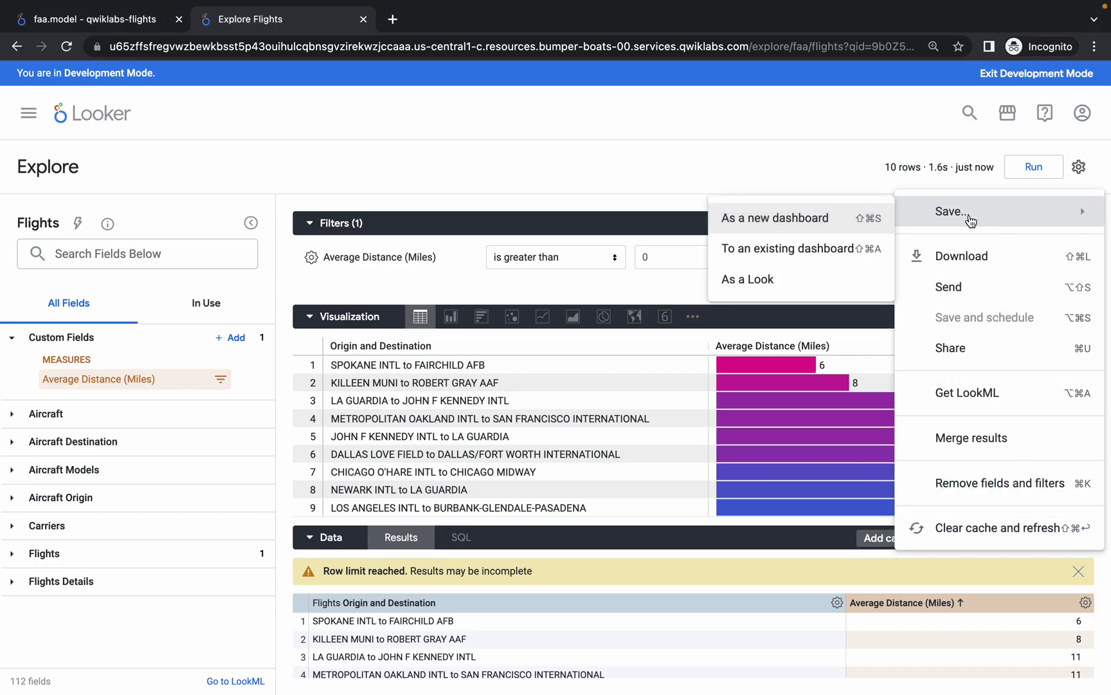
click(768, 283)
key(super+v)
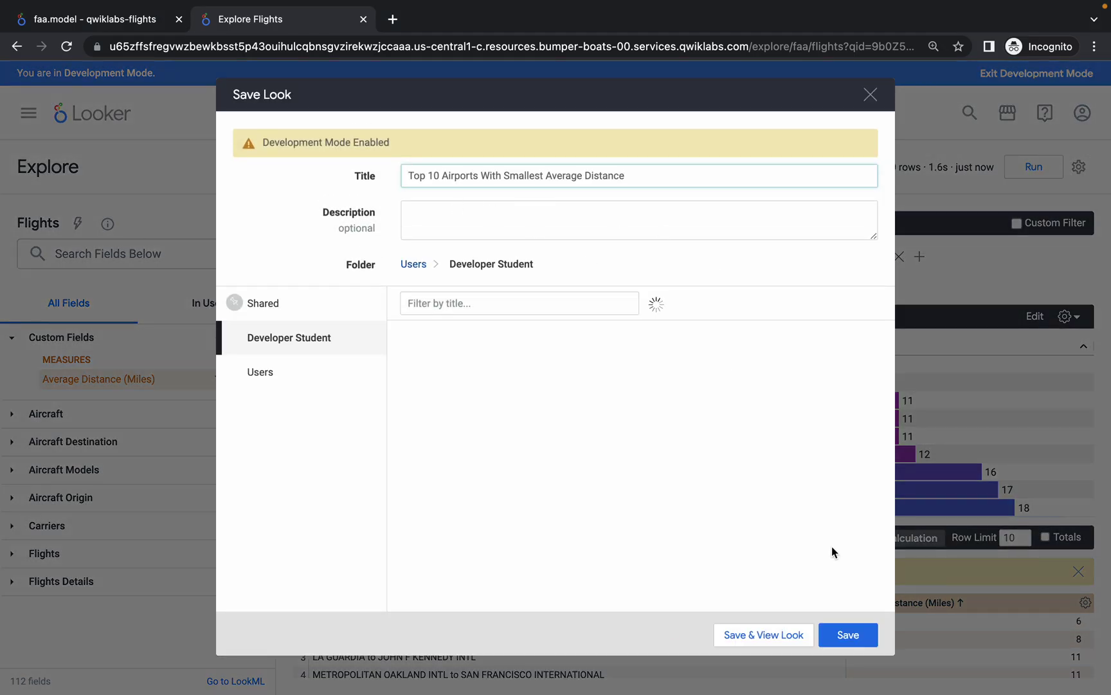
click(843, 629)
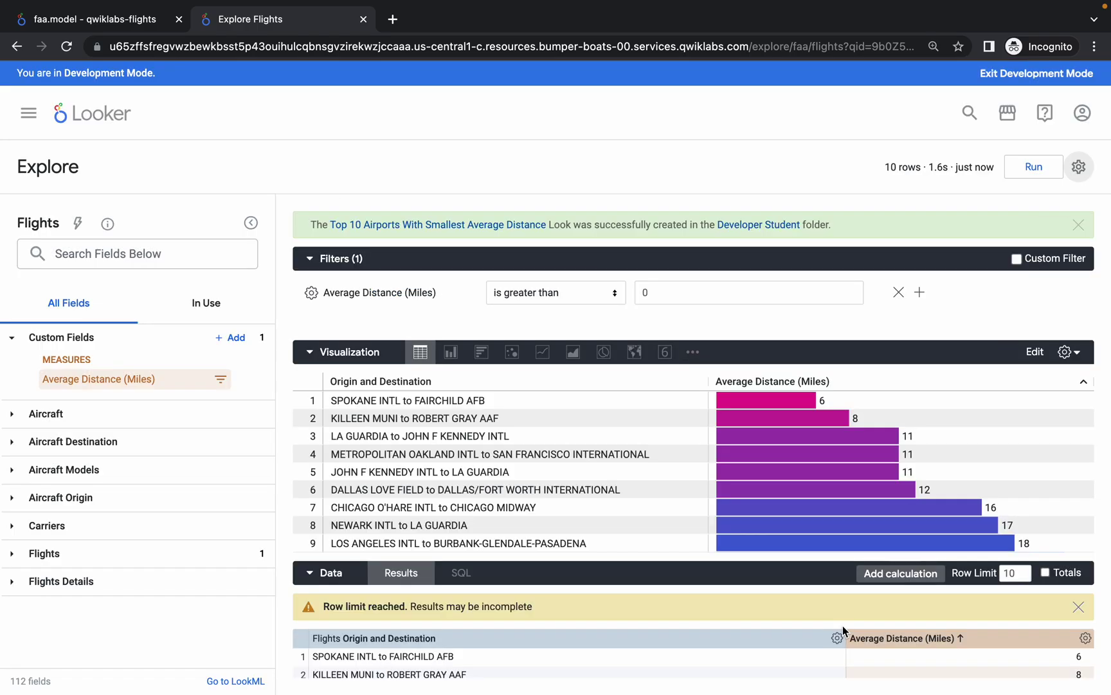
key(ctrl+Left)
- Run Check my progress for Create Looks, then scroll on to Task 2's requirements
scroll(572, 327, down, 5)
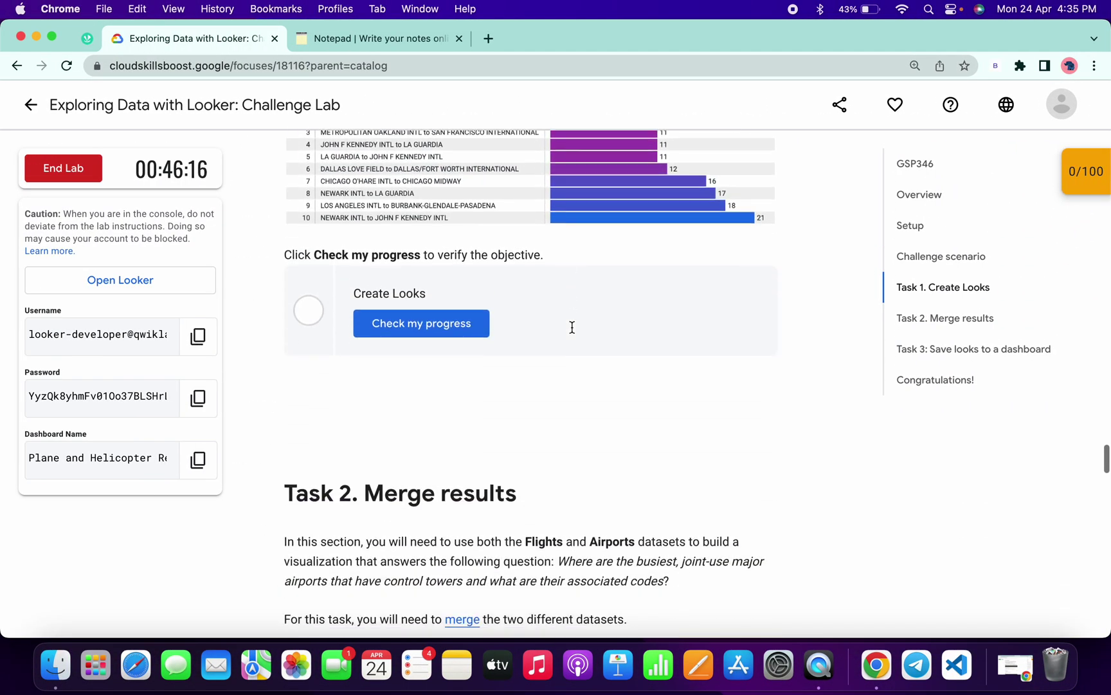
scroll(573, 327, down, 1)
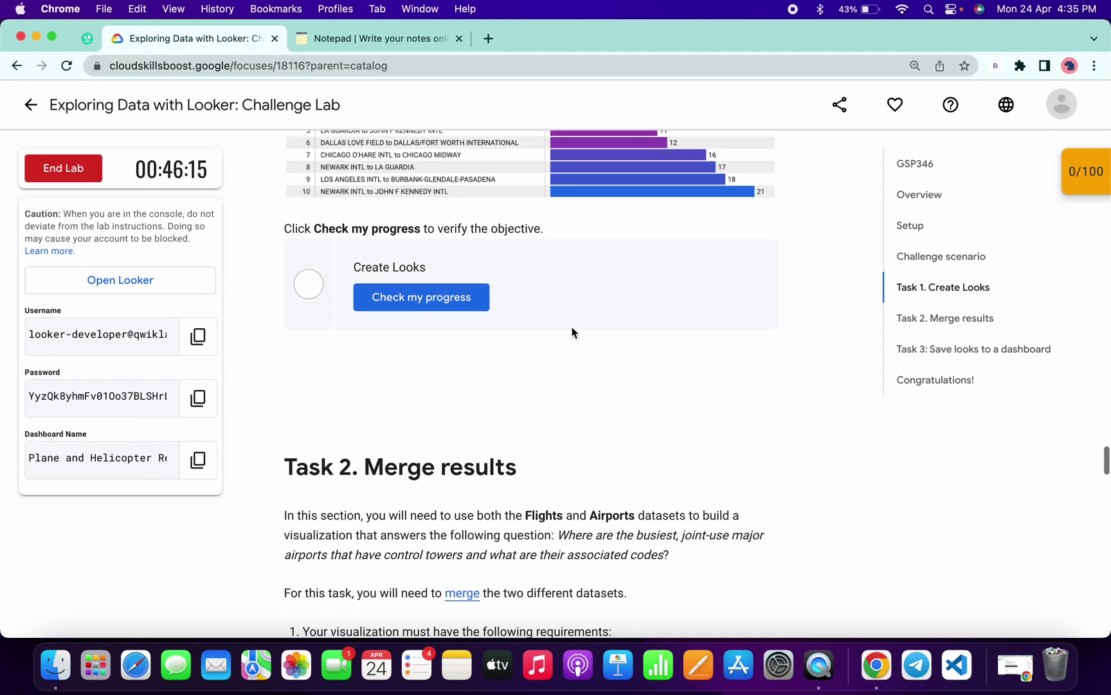
click(450, 306)
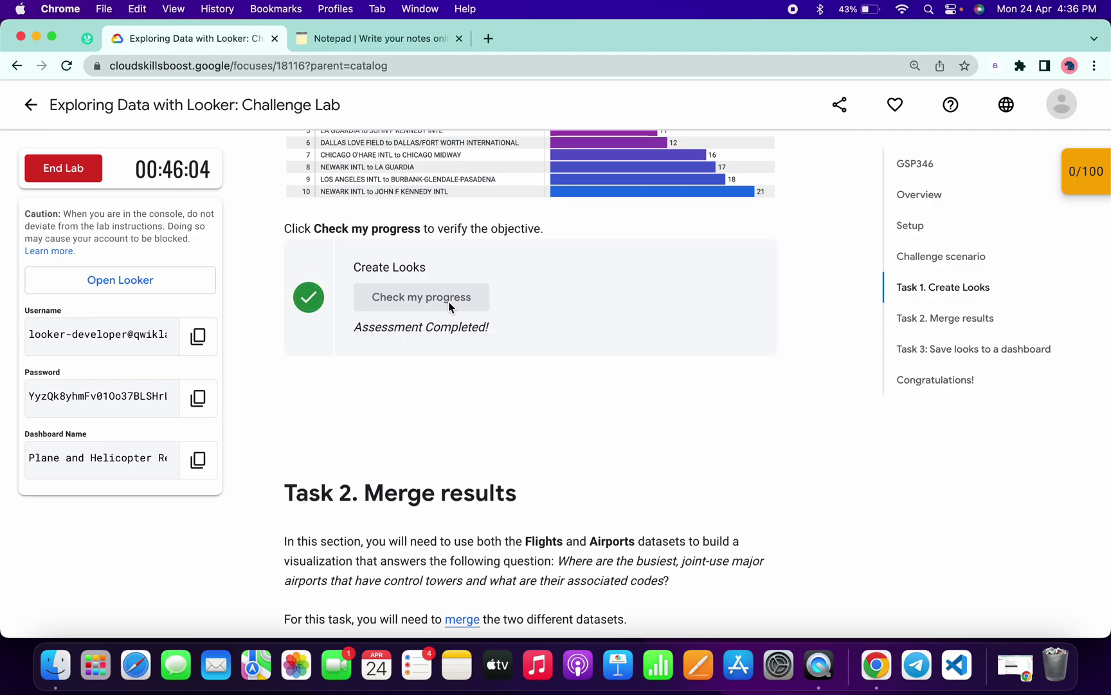
scroll(449, 302, down, 5)
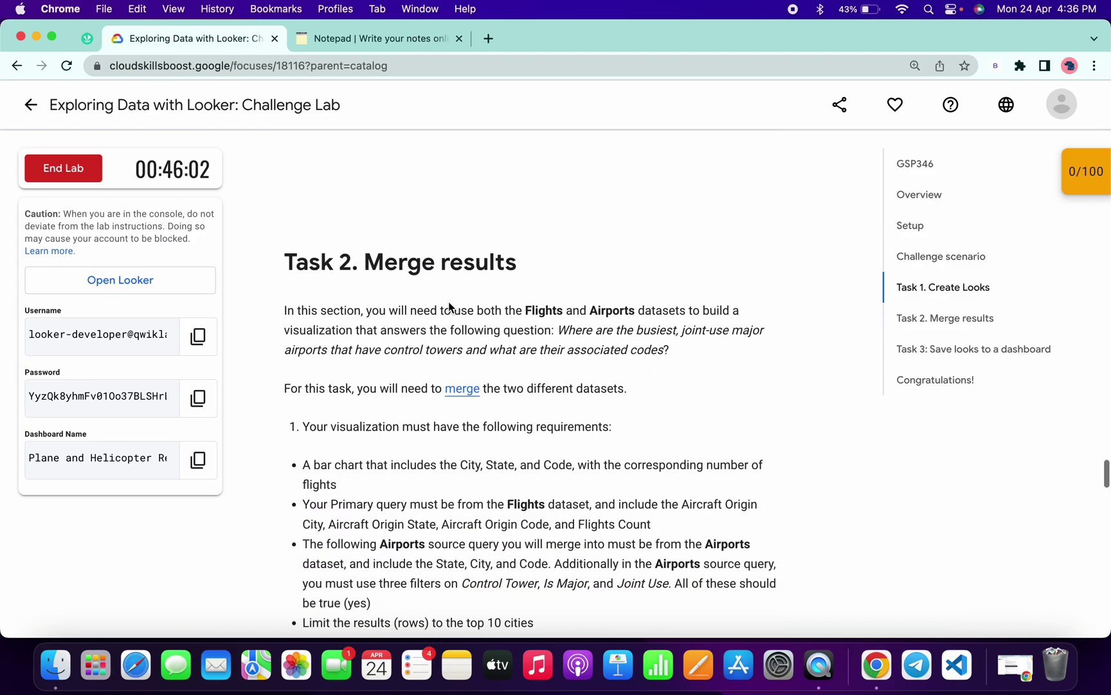
scroll(449, 303, down, 2)
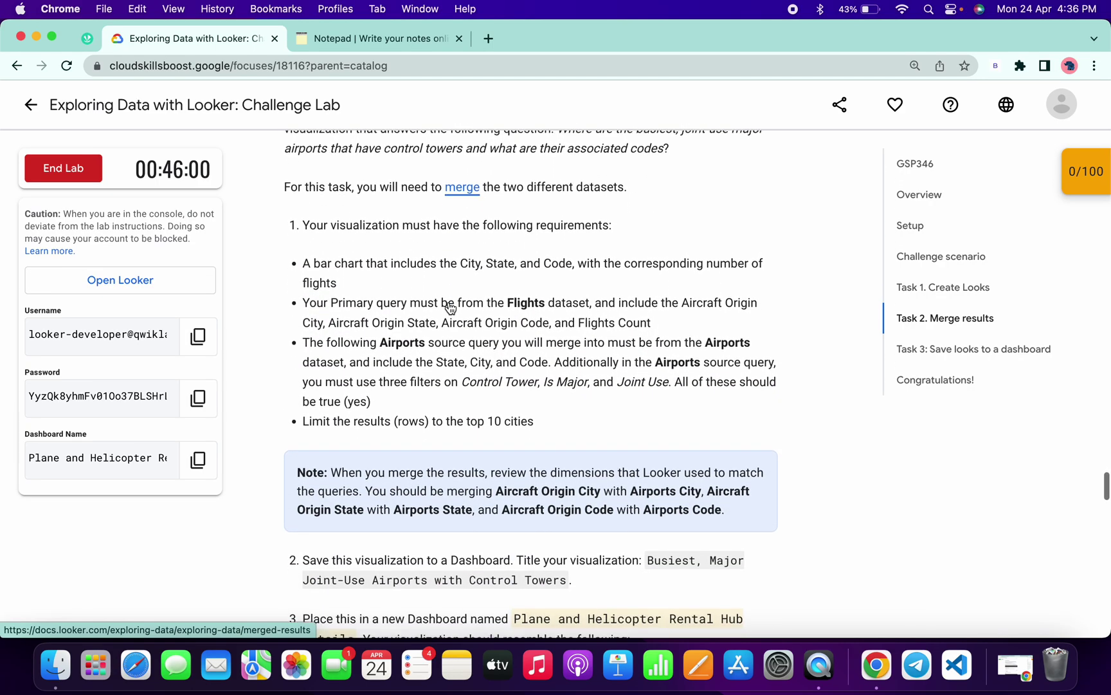
drag(504, 290, 586, 289)
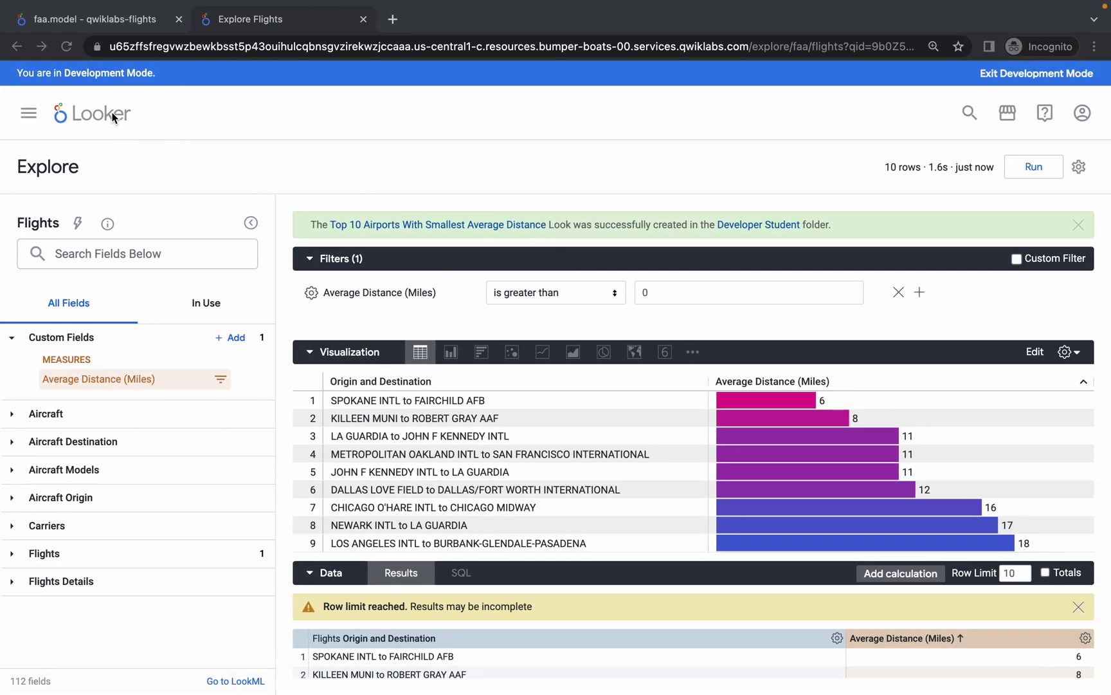